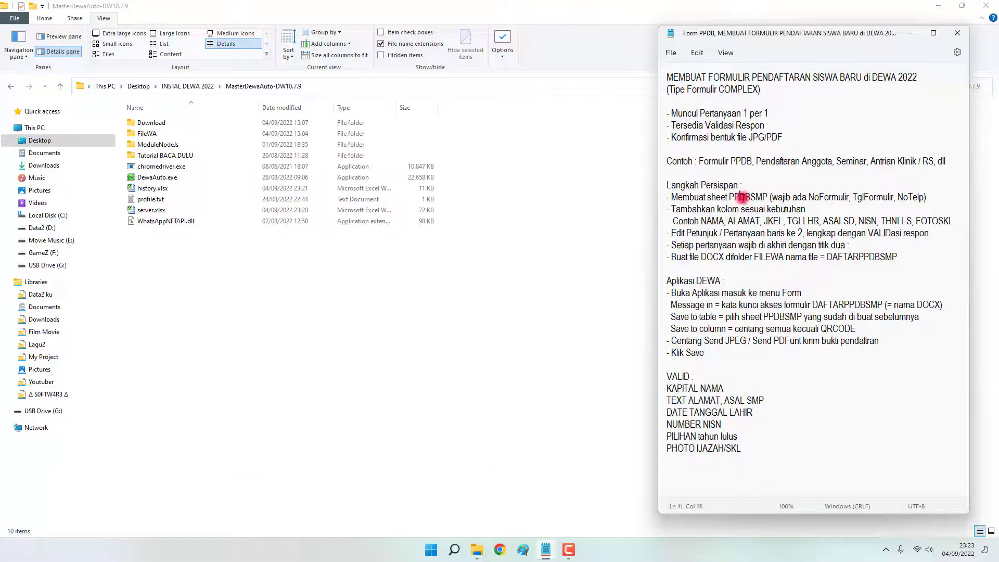
Check the required sheet name PPDBSMP in the notes and open the server.xlsx workbook from the MasterDewaAuto-DW10.7.9 folder.
double_click(742, 197)
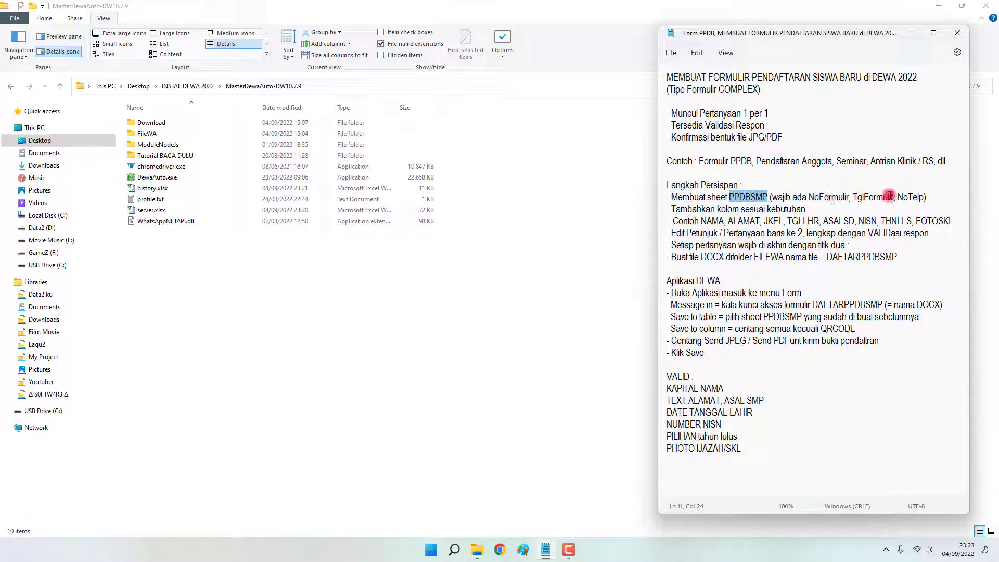
click(307, 273)
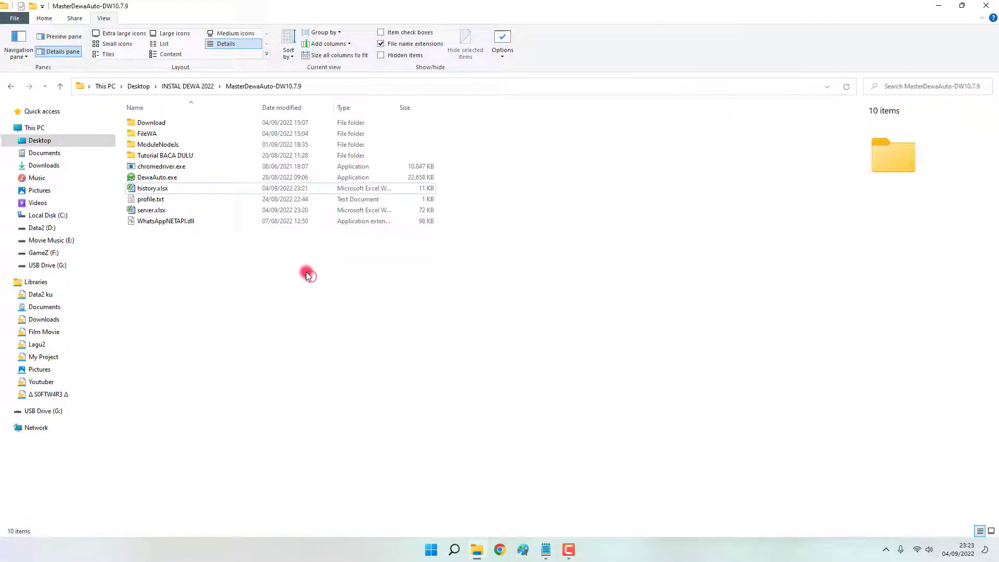
double_click(162, 214)
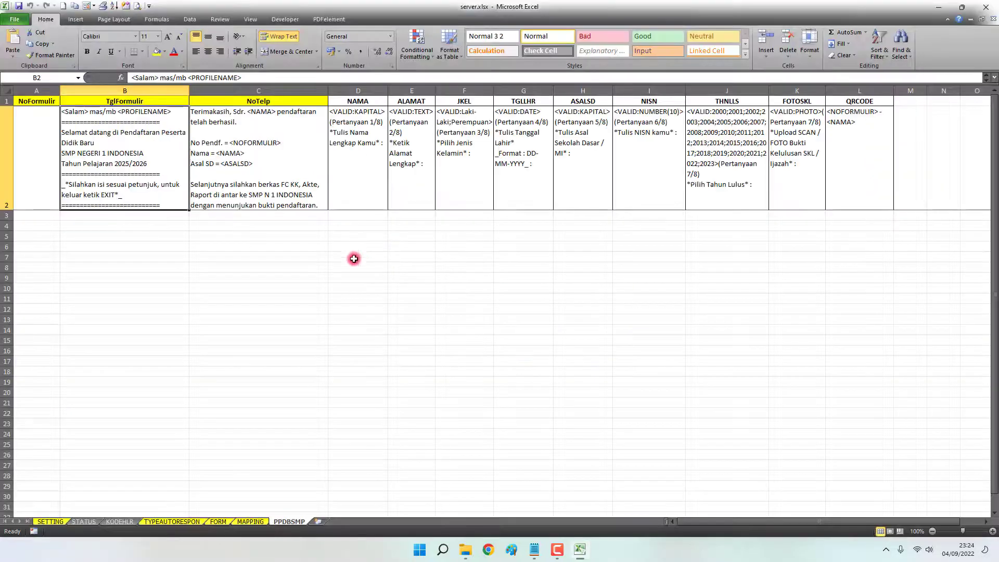
click(270, 334)
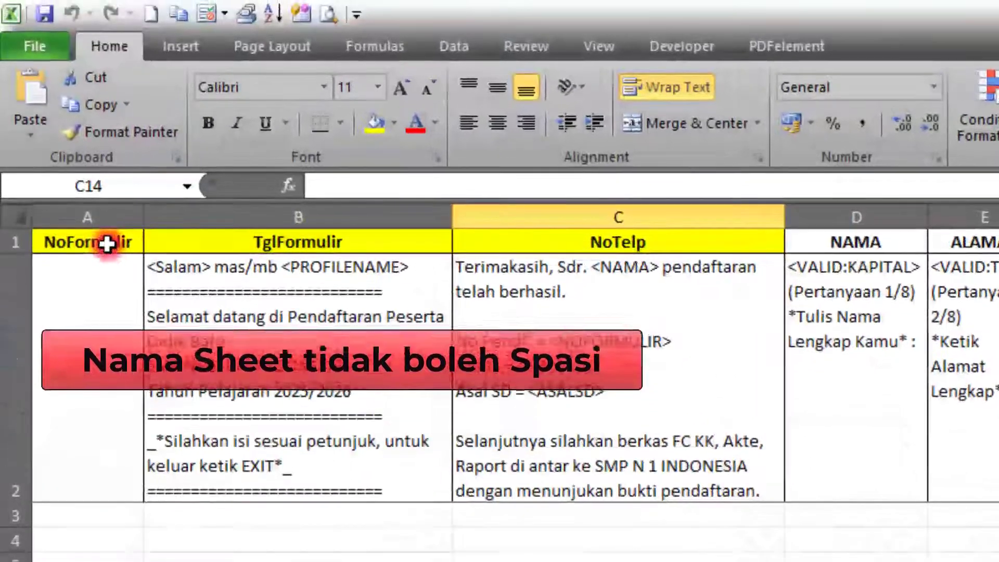
Examine the mandatory header cells NoFormulir, TglFormulir and NoTelp in row 1 of the PPDBSMP sheet.
drag(91, 245, 576, 252)
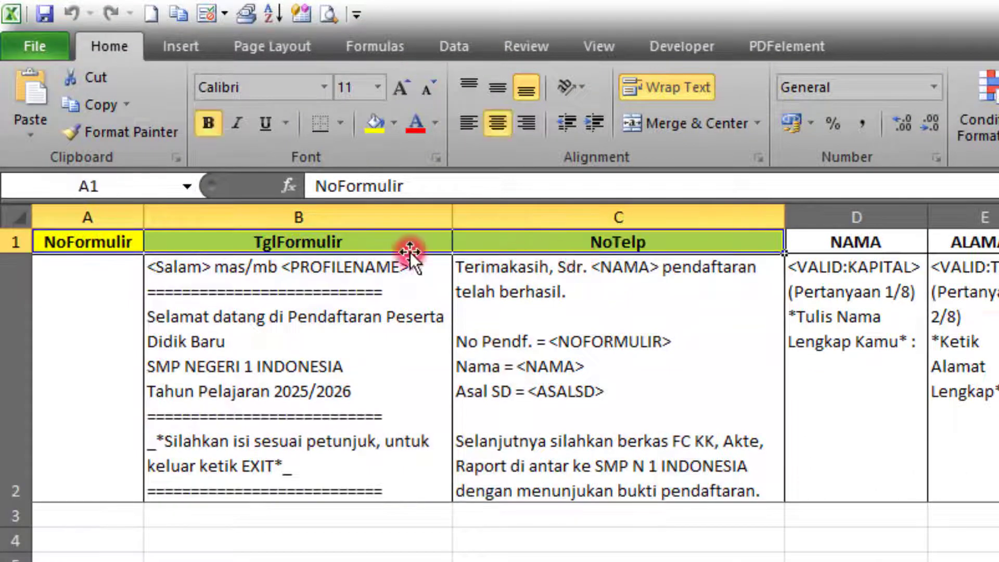
click(86, 243)
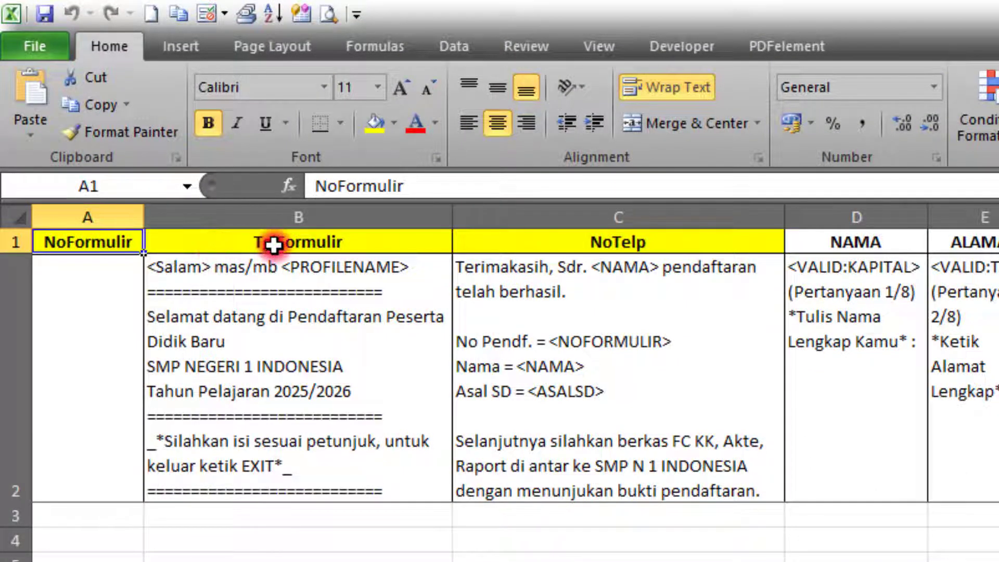
click(273, 244)
click(552, 248)
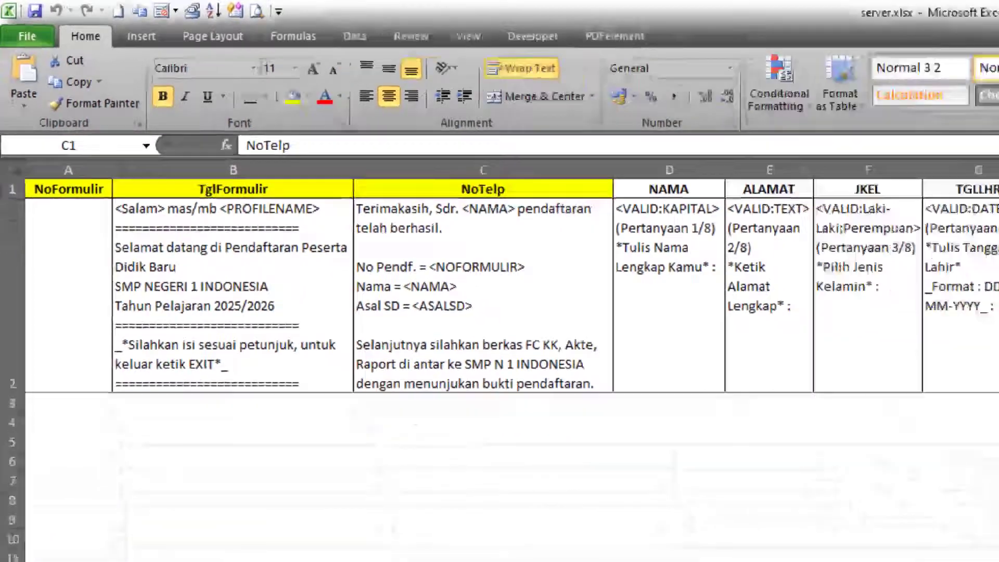
Read the note about adding columns as needed and review the sheet's header cells from NAMA to FOTOSKL.
key(alt+Tab)
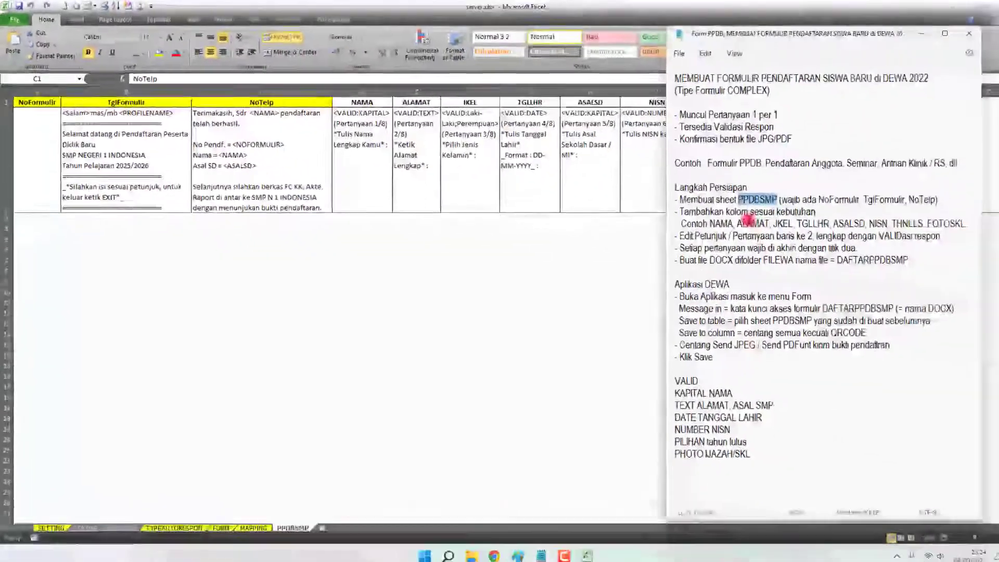
drag(672, 208, 805, 209)
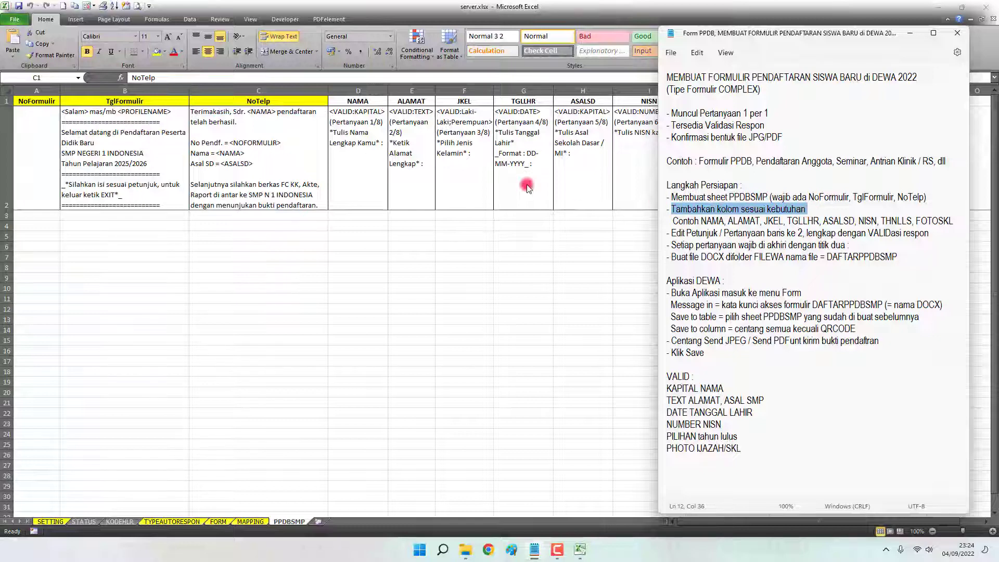
key(alt+Tab)
drag(367, 98, 648, 112)
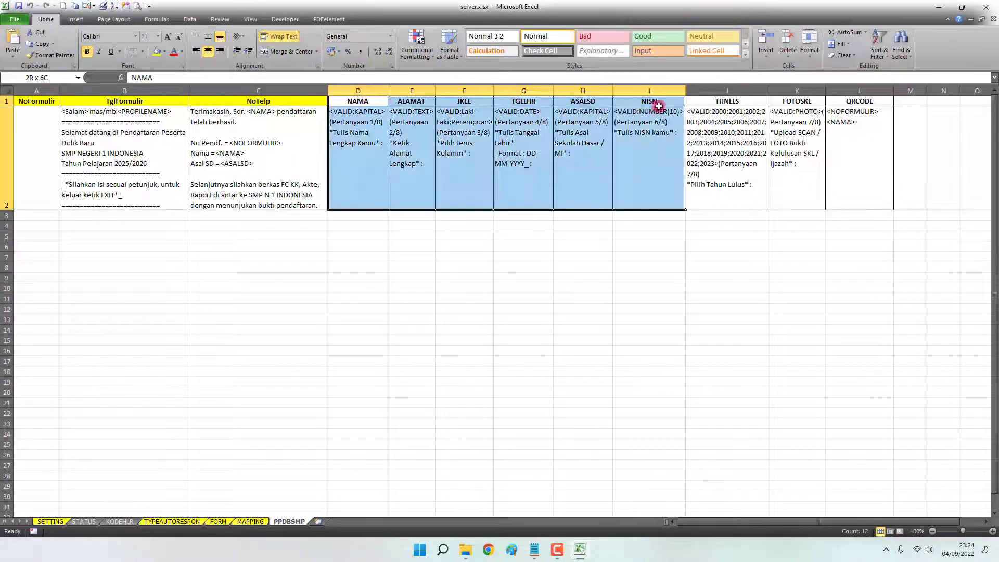
click(411, 102)
click(462, 102)
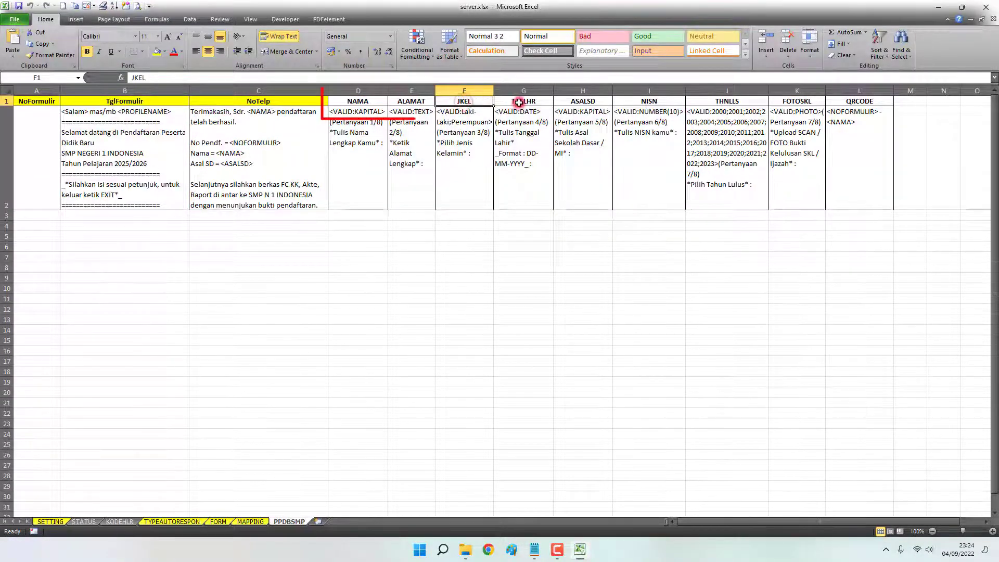
click(523, 101)
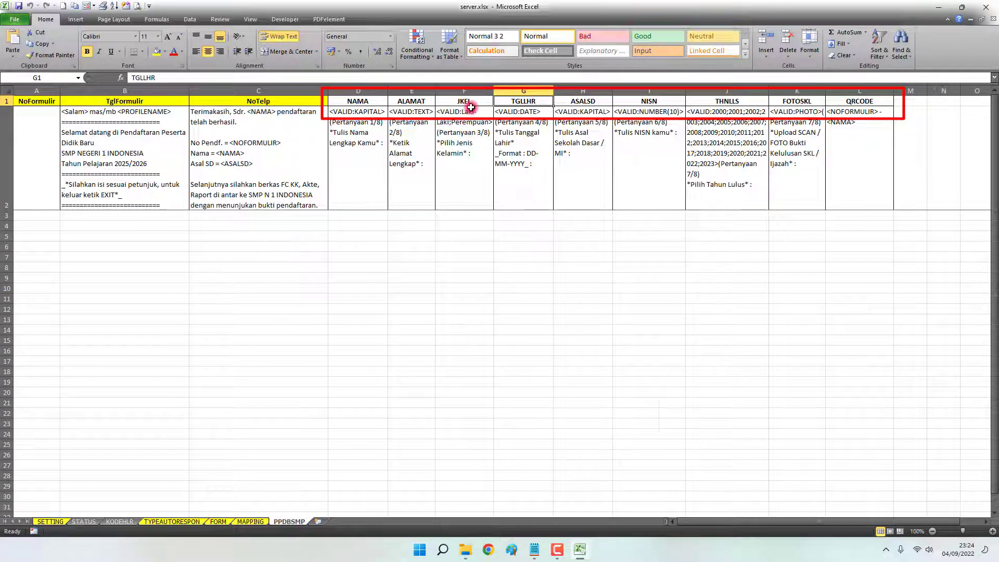
click(374, 100)
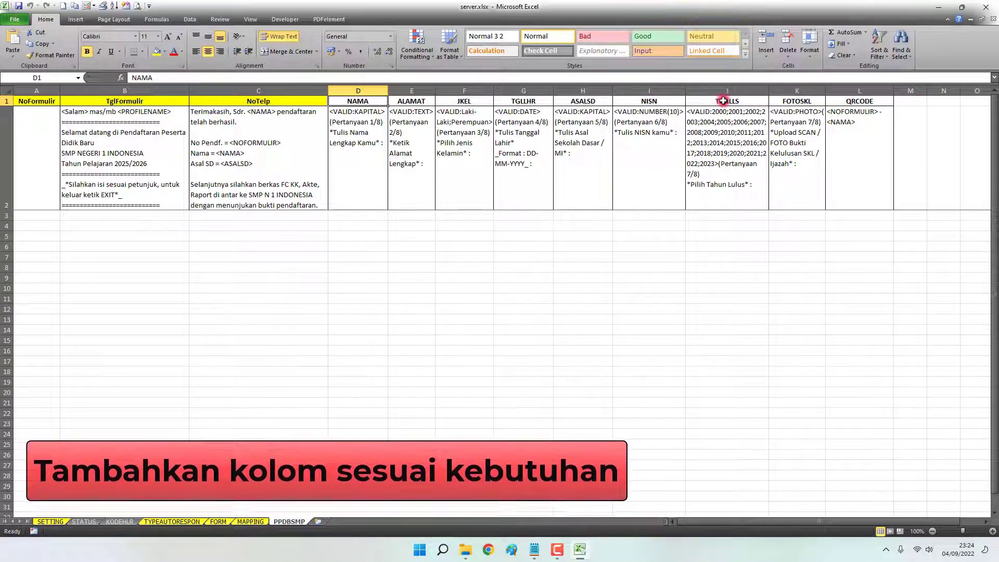
click(803, 101)
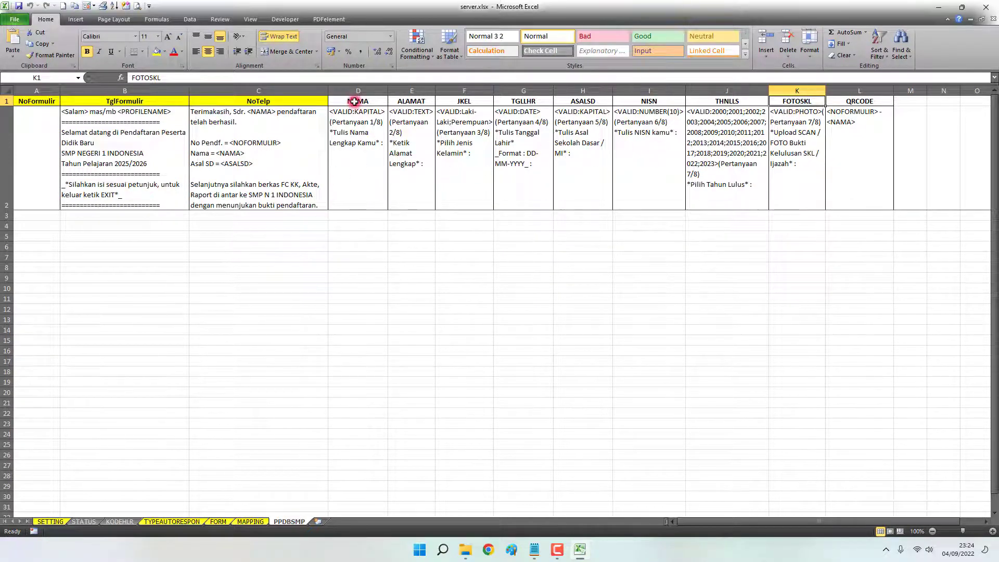
drag(363, 101, 793, 101)
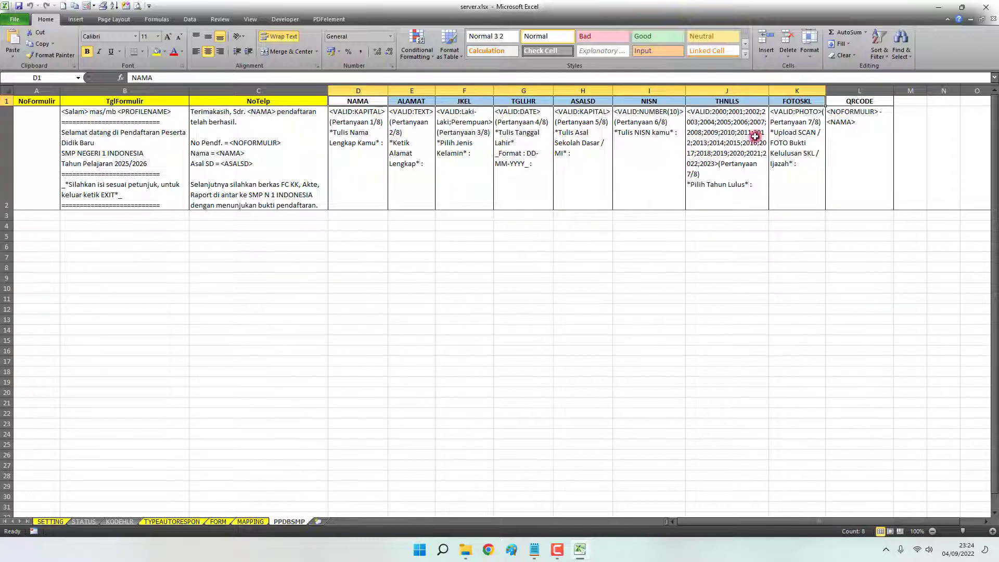
Read the note about row 2 prompts and examine the question number and question text in the NAMA prompt cell D2.
key(alt+Tab)
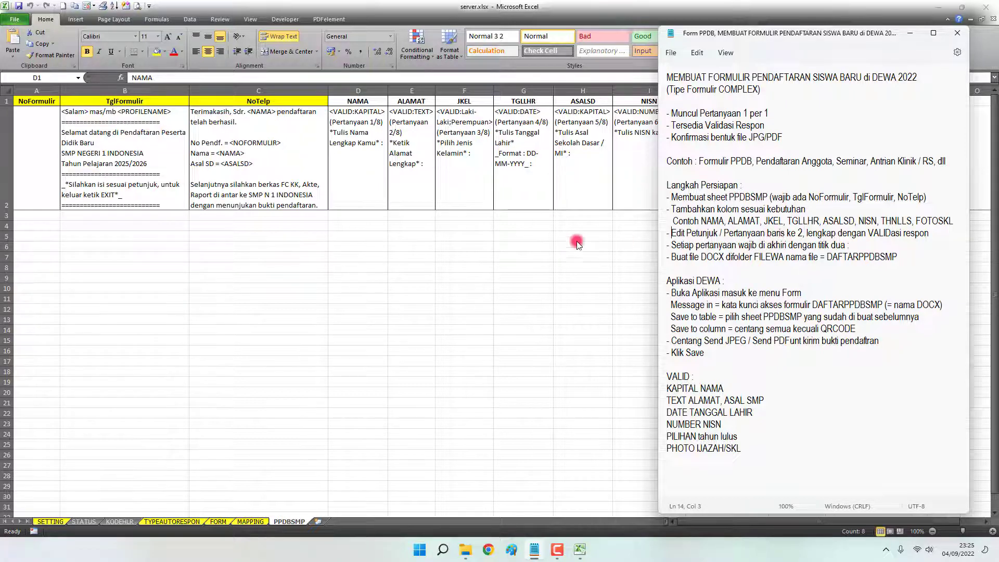
click(401, 239)
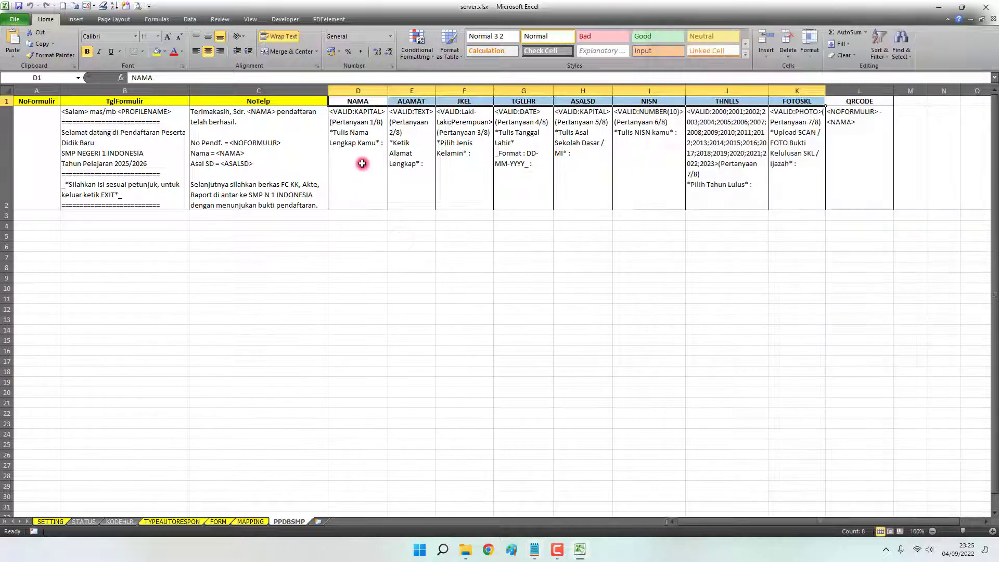
click(354, 130)
click(352, 102)
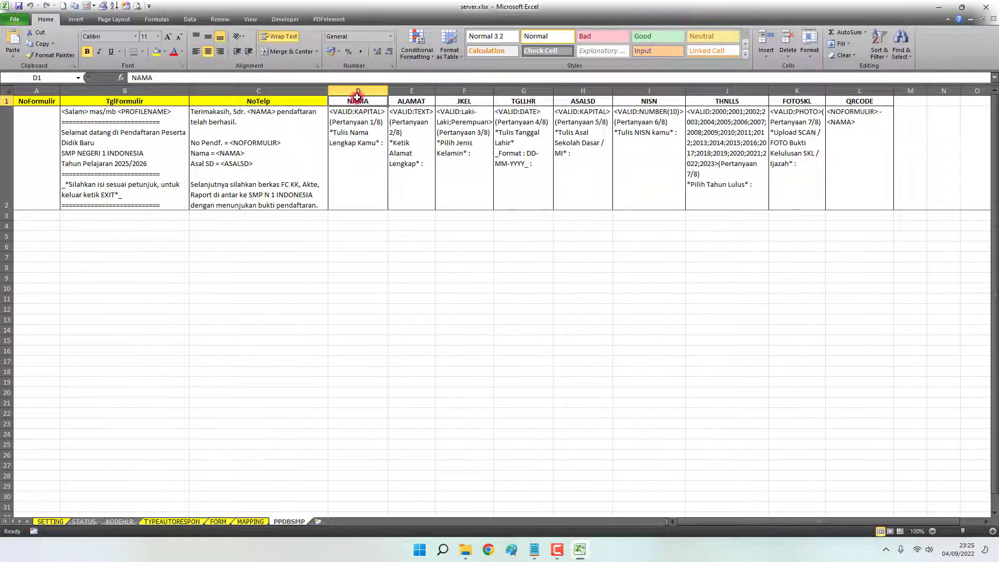
click(353, 119)
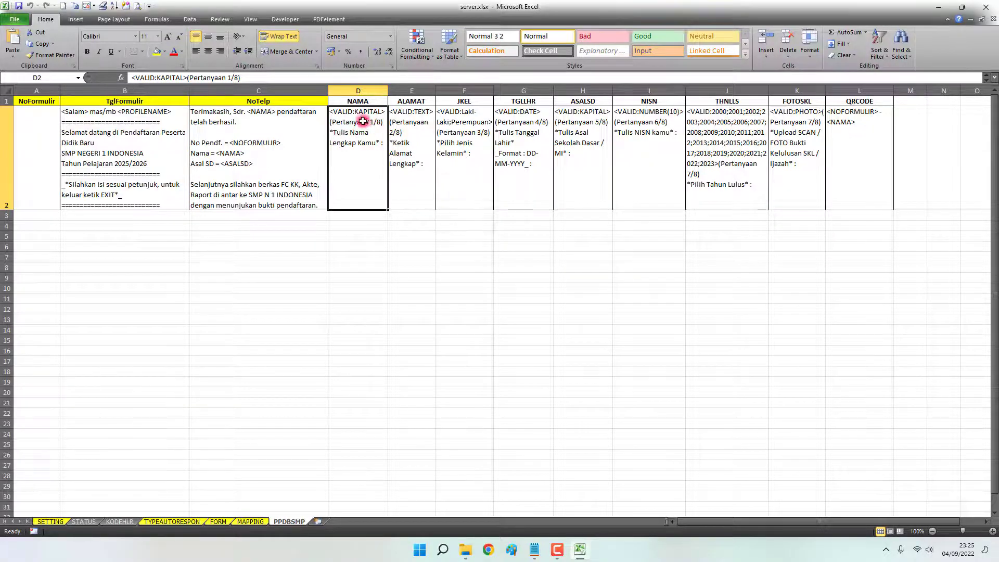
double_click(353, 118)
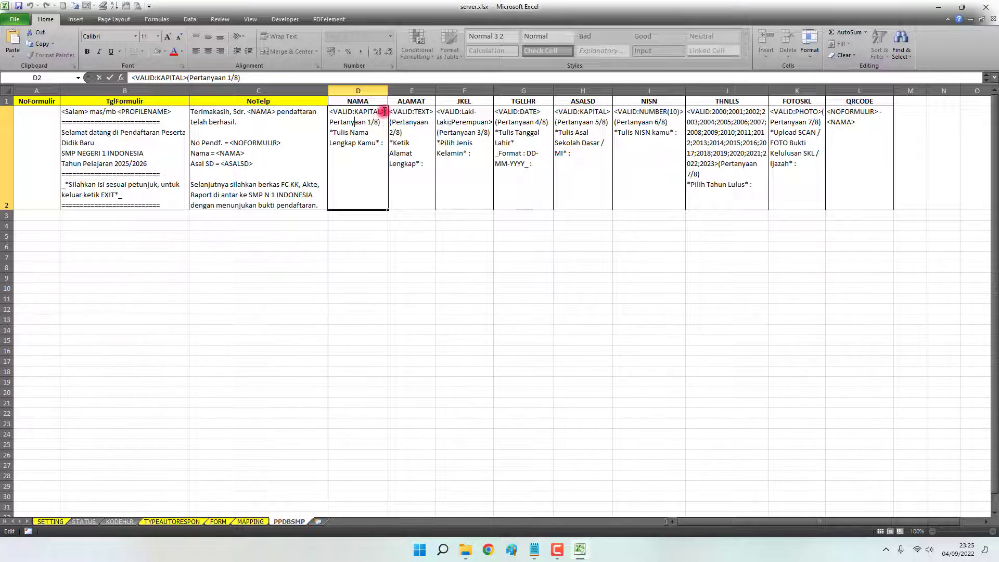
drag(384, 112, 385, 119)
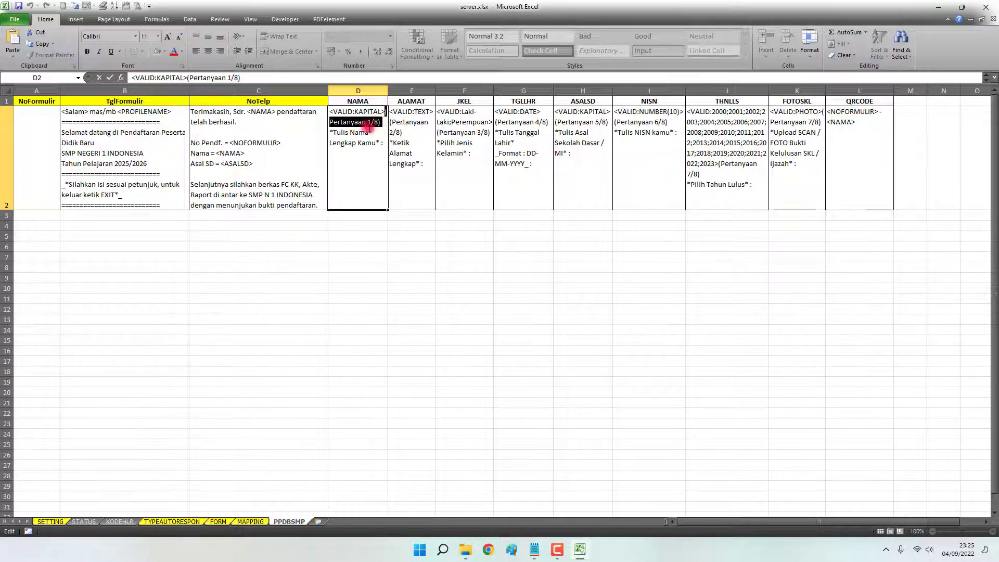
click(367, 123)
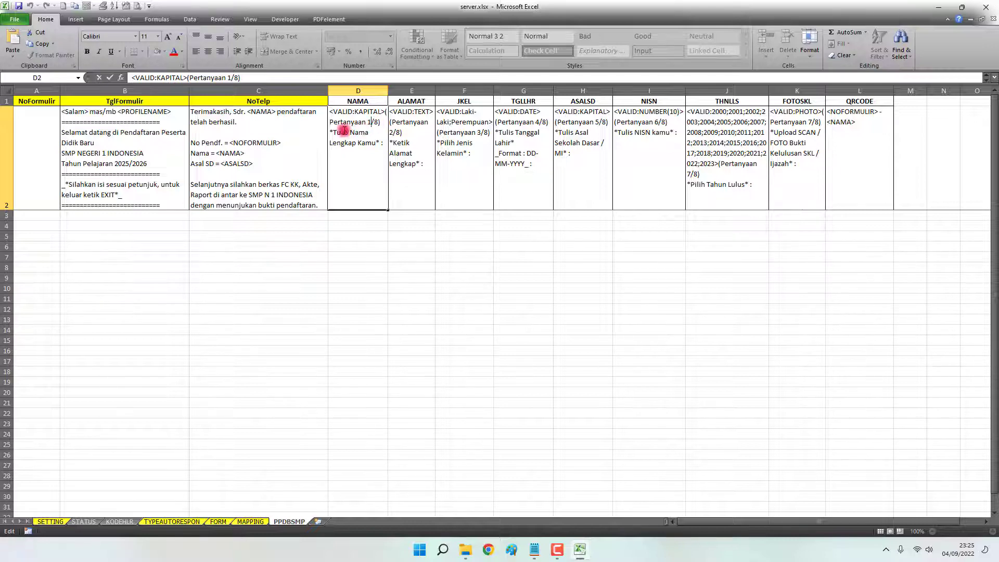
drag(347, 134, 368, 136)
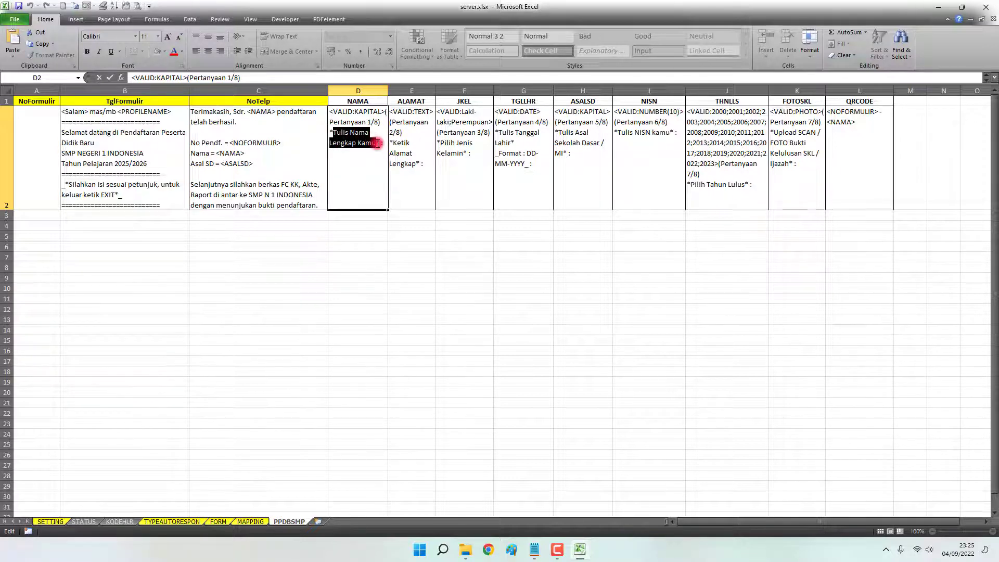
click(381, 140)
click(438, 275)
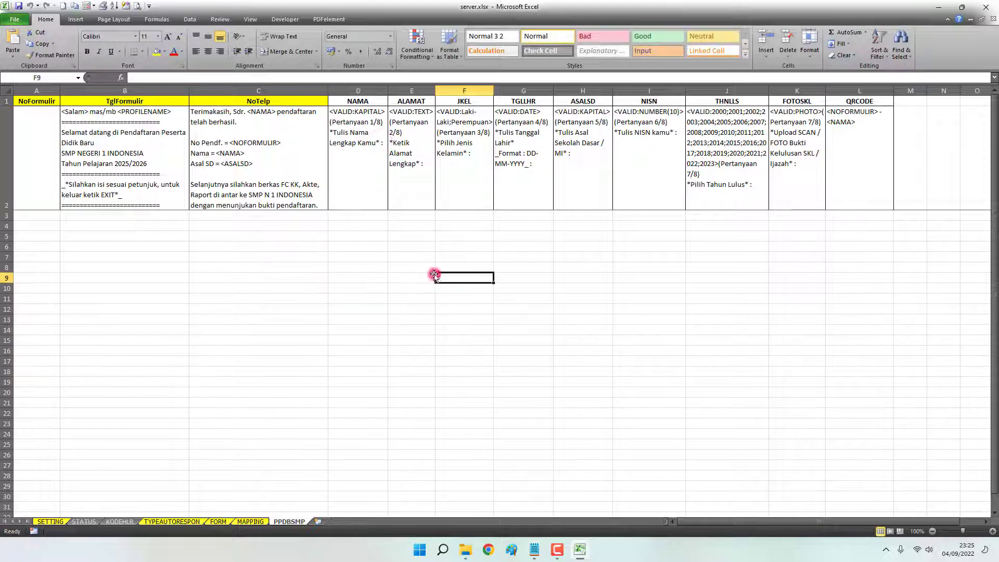
Read the note on ending every question with a colon and check the endings of the row 2 prompts from NAMA to ASALSD.
click(535, 547)
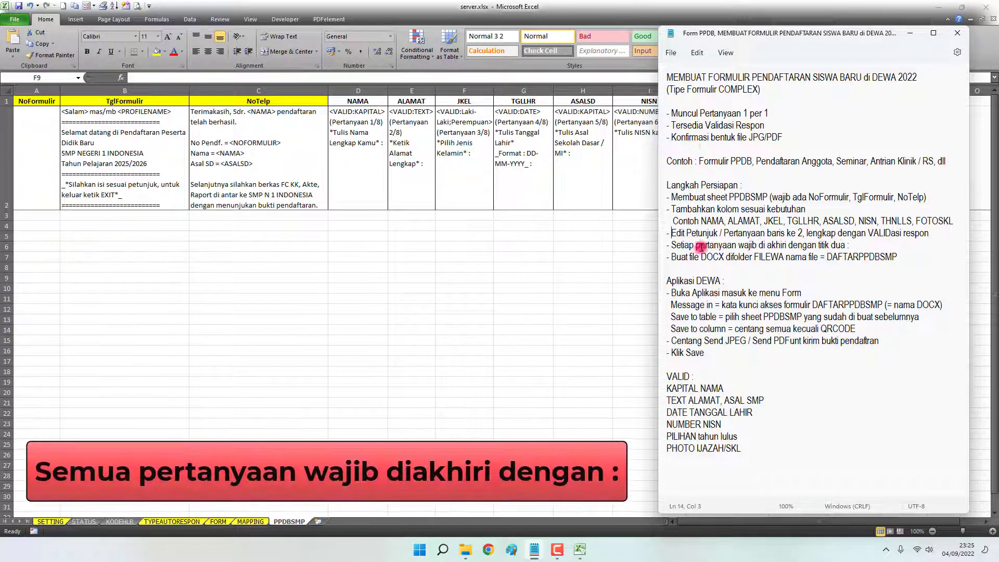
drag(672, 244, 861, 245)
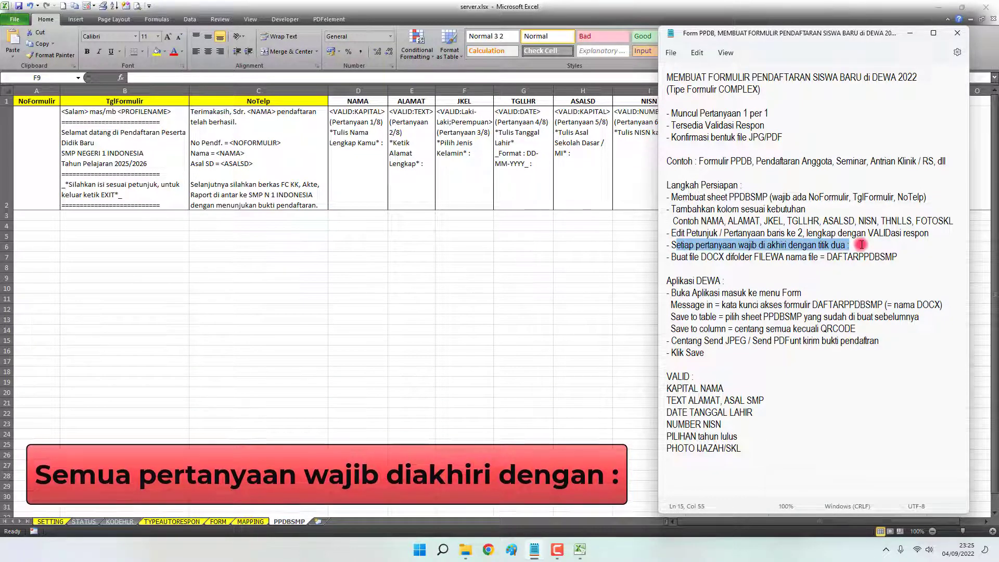
click(848, 244)
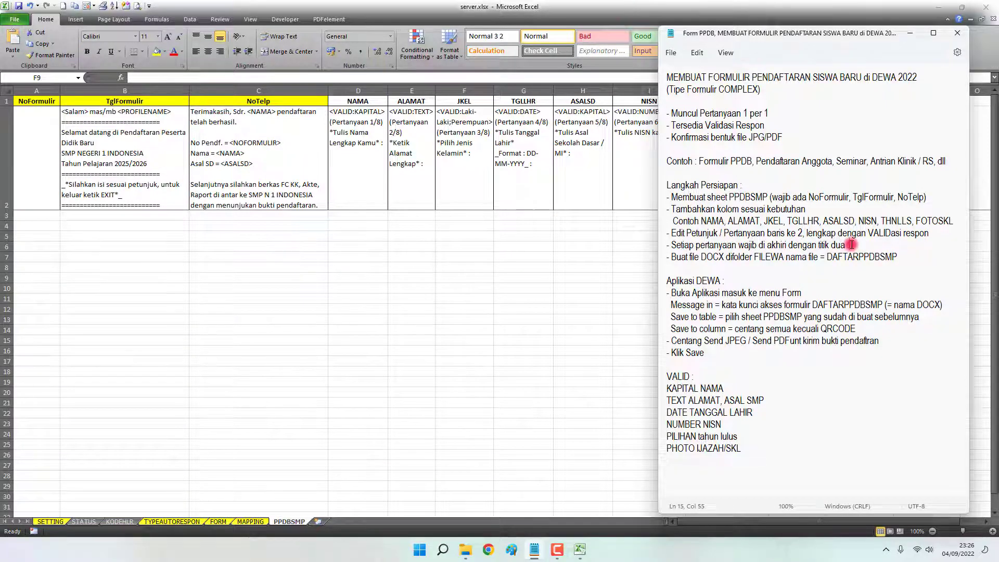
click(375, 166)
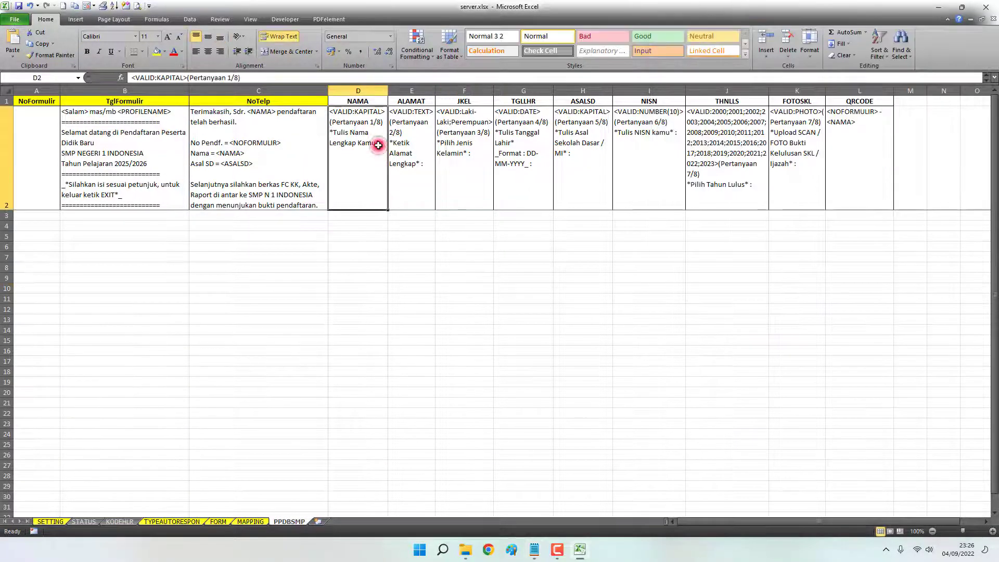
double_click(382, 143)
click(411, 165)
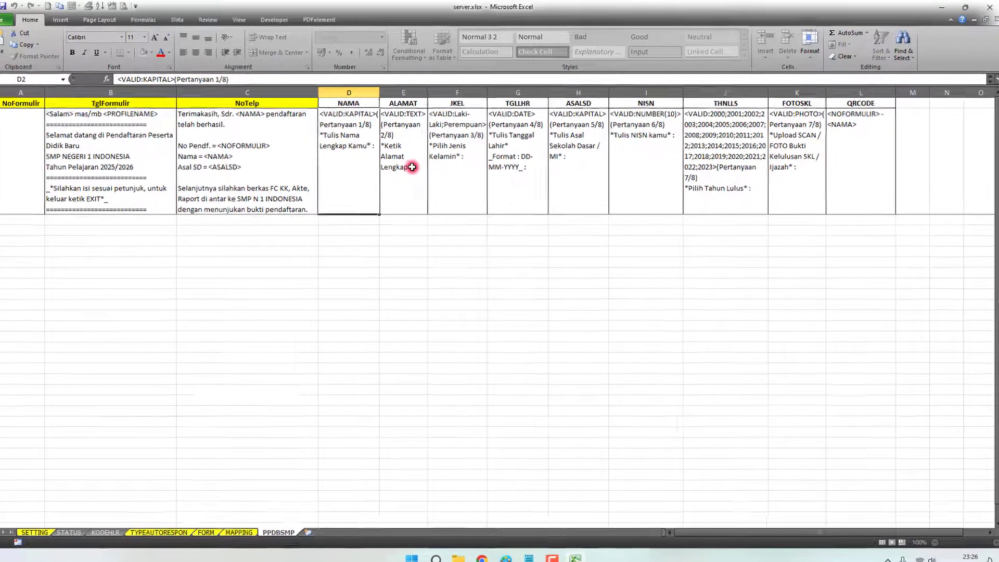
click(270, 250)
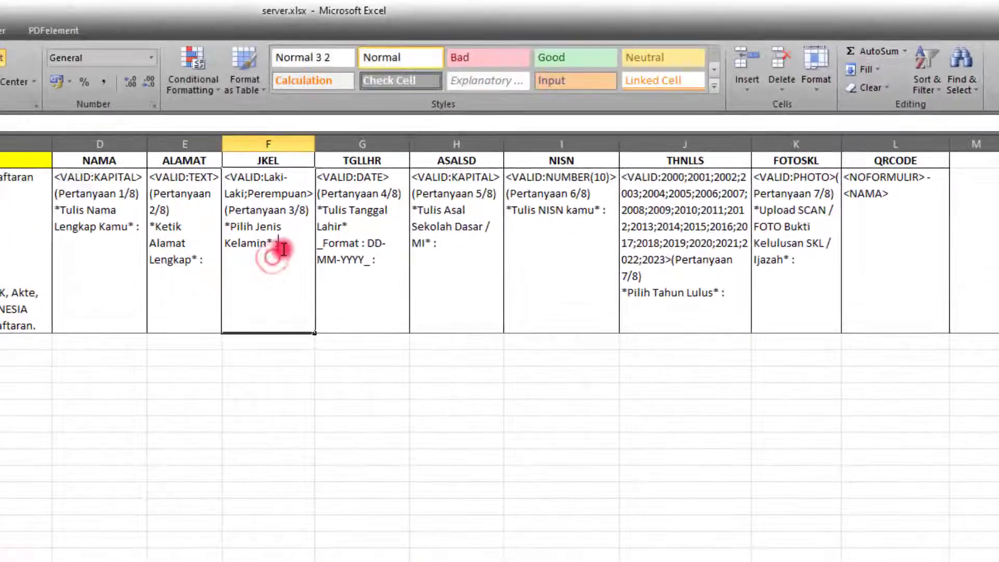
double_click(274, 245)
click(343, 255)
double_click(375, 261)
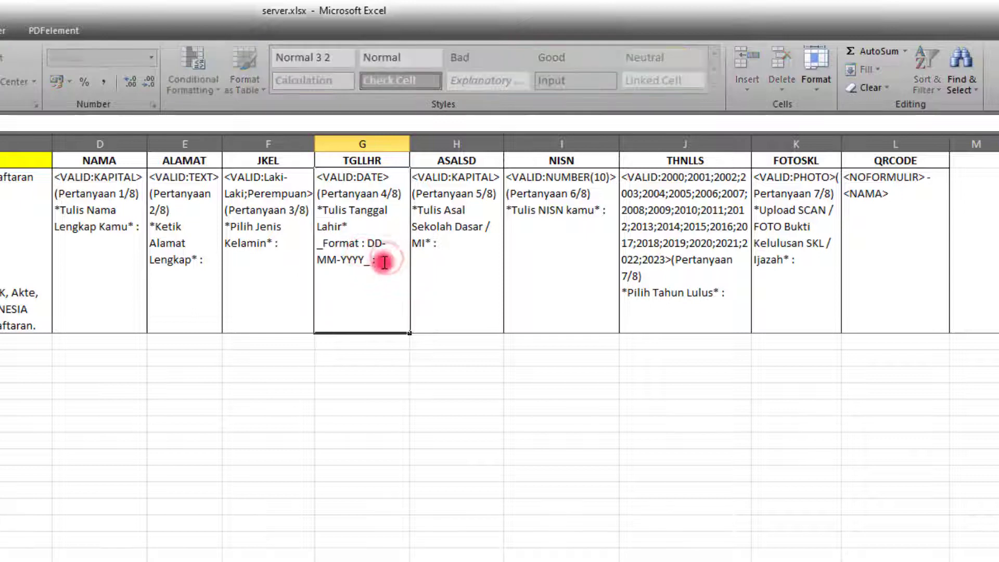
click(447, 250)
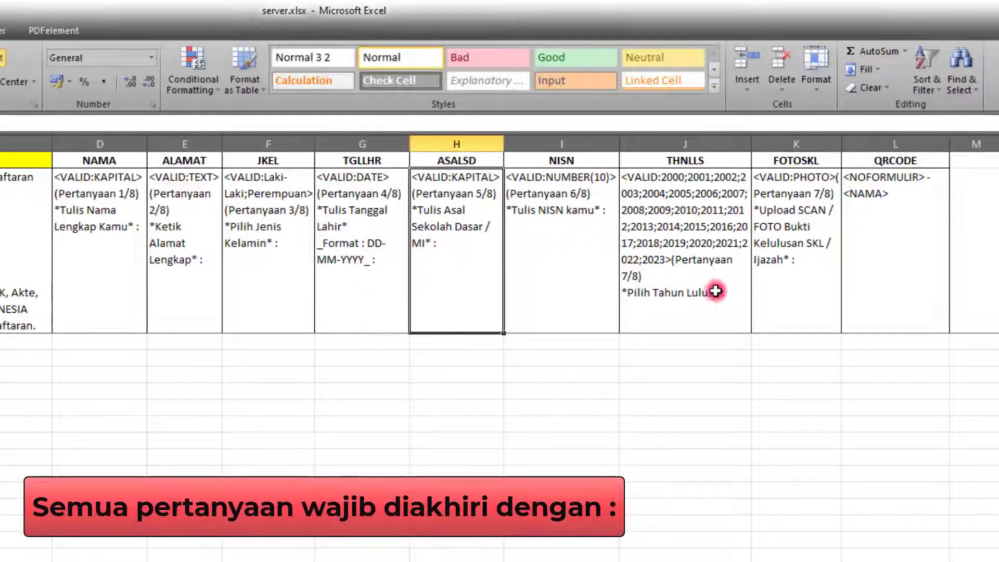
Examine the question text and its closing colon in the ALAMAT prompt cell in row 2.
click(80, 230)
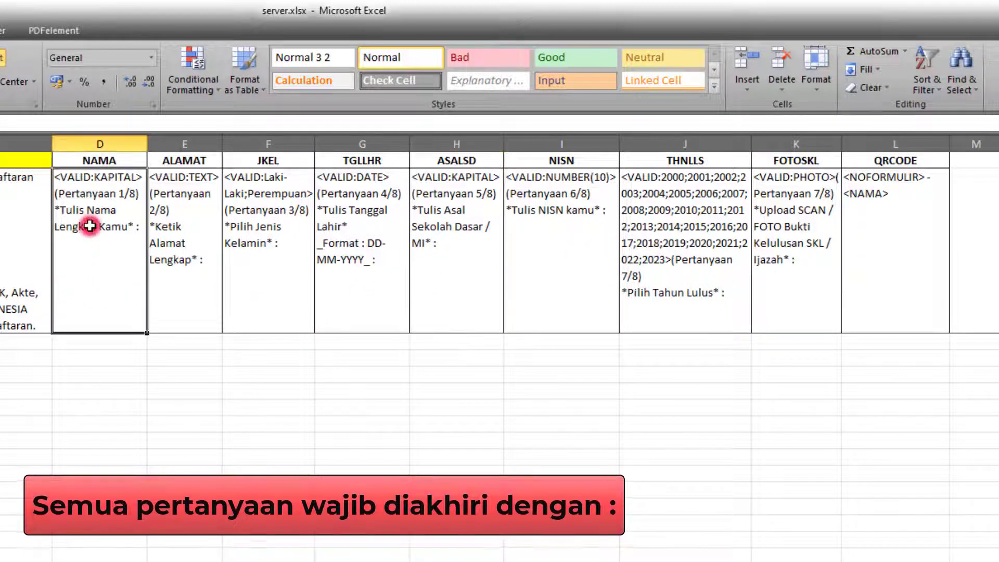
double_click(163, 231)
drag(155, 229, 183, 240)
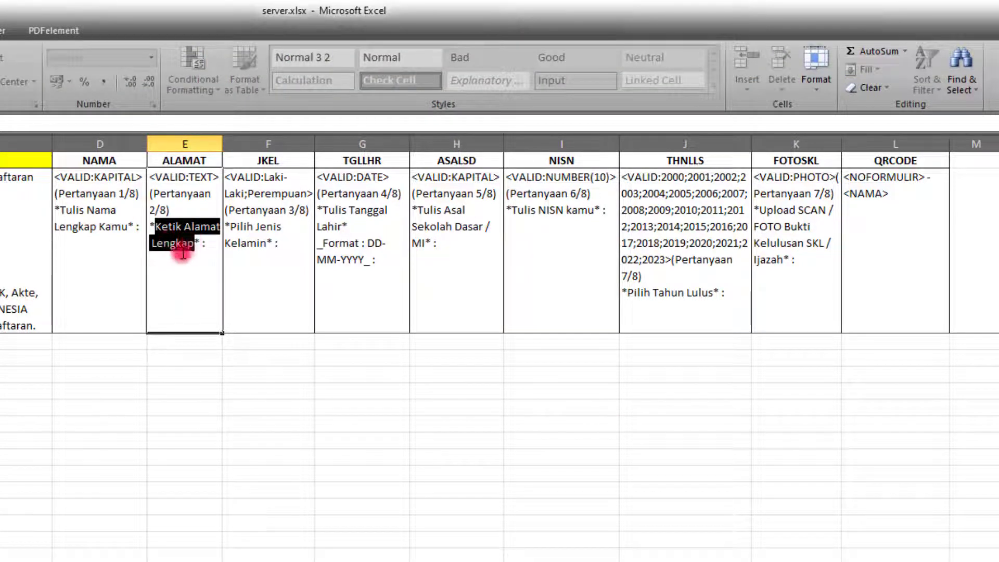
click(198, 243)
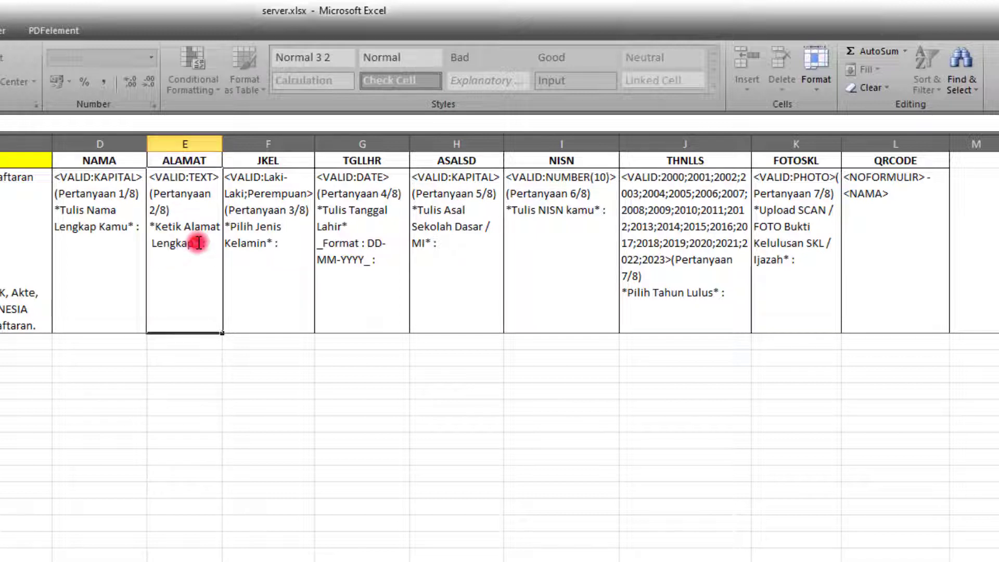
Examine the asterisks enclosing the question text in the ALAMAT and JKEL prompt cells in row 2.
click(155, 225)
text(*)
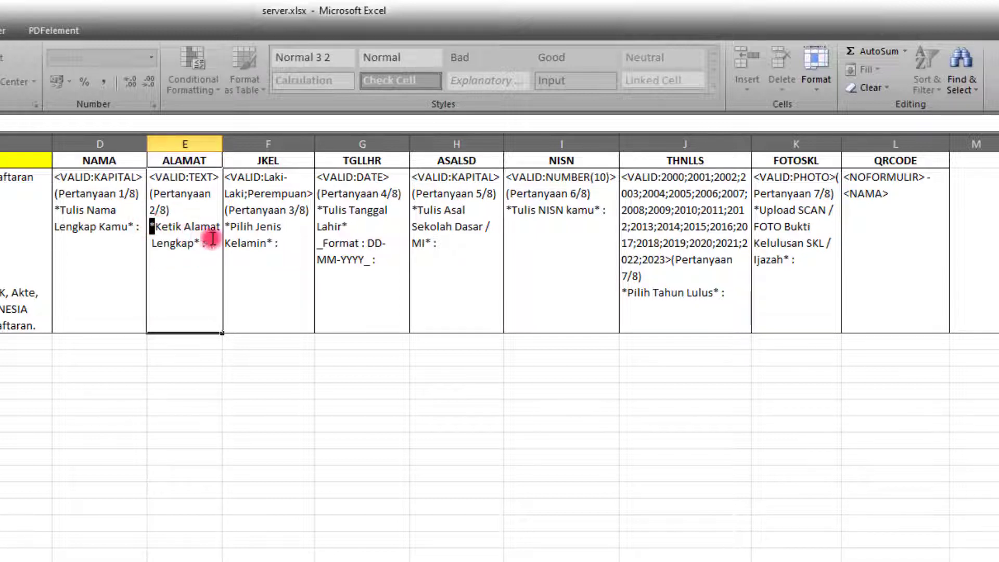
click(297, 236)
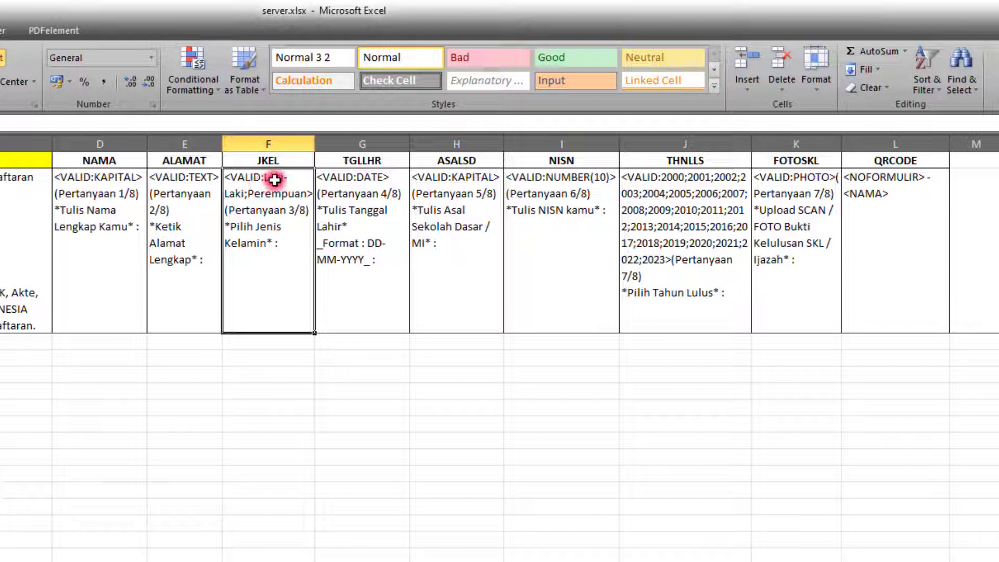
double_click(238, 224)
drag(229, 226, 263, 238)
click(289, 245)
click(330, 238)
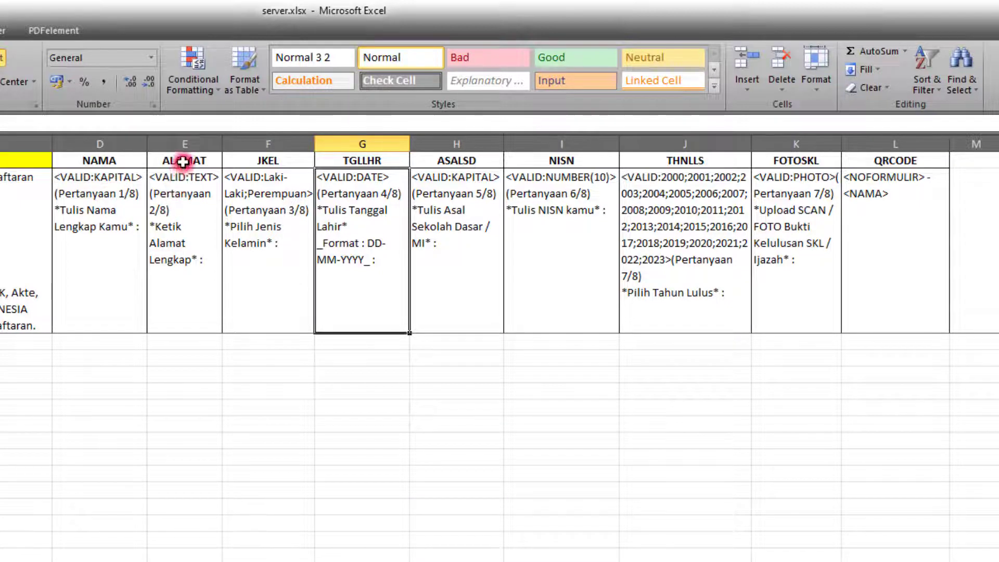
Examine the validation tag in the ALAMAT prompt and the Laki-Laki;Perempuan choices inside the JKEL validation tag.
click(181, 177)
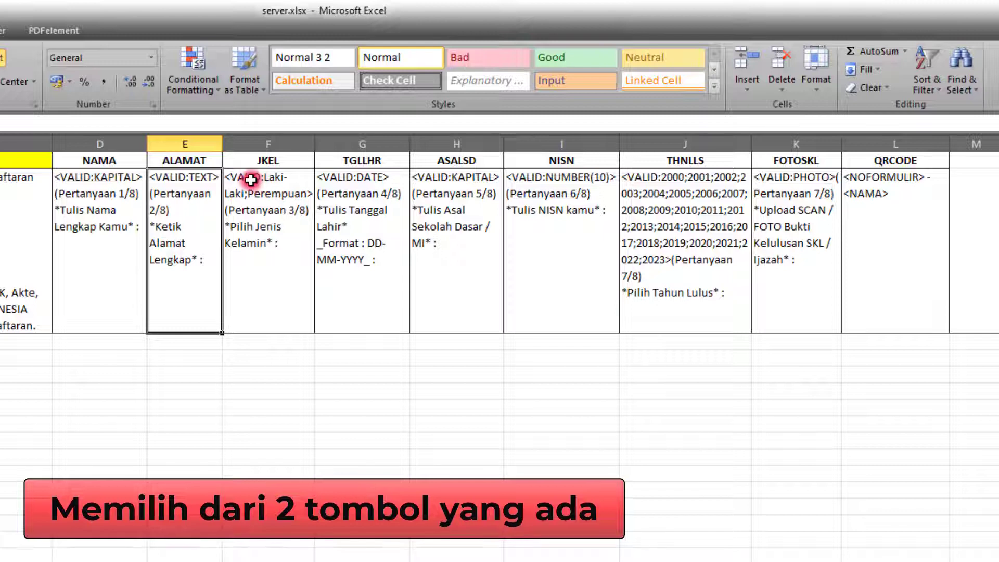
double_click(270, 180)
drag(265, 178, 302, 190)
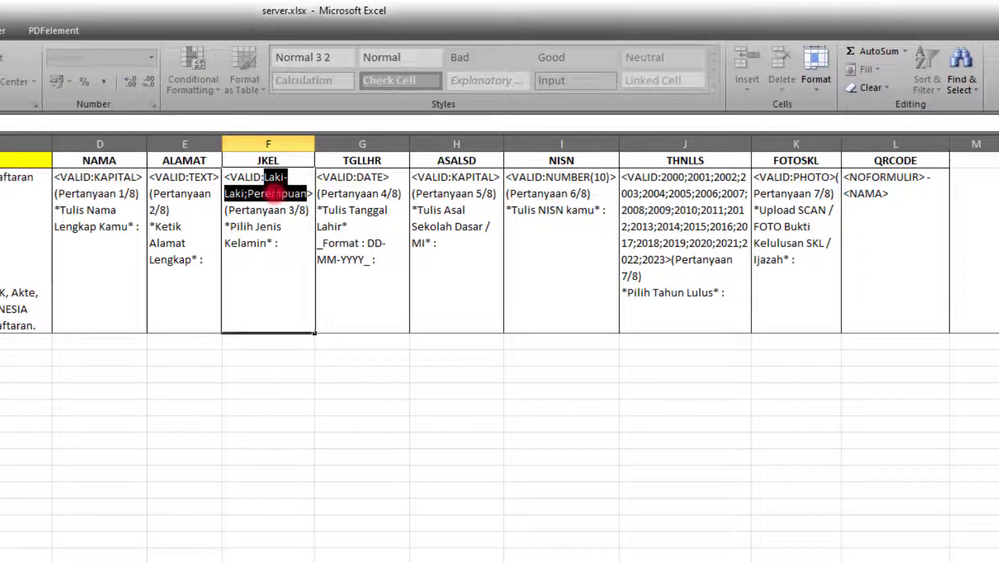
click(274, 179)
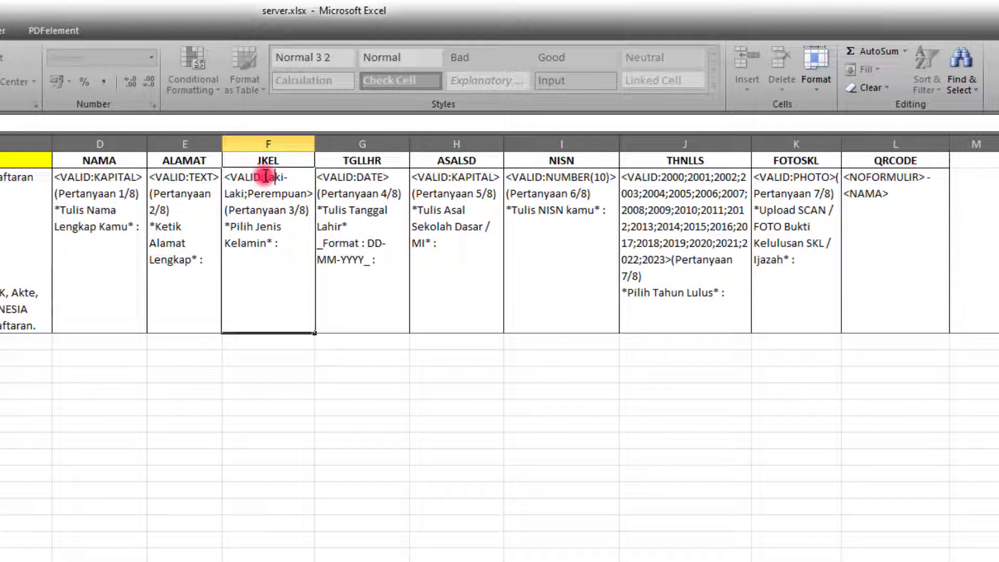
drag(266, 178, 298, 190)
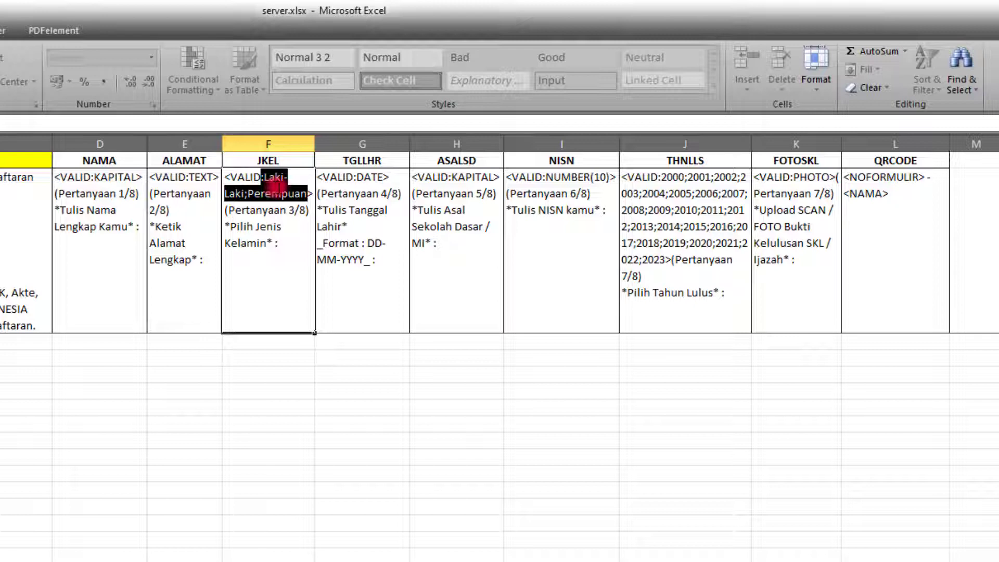
click(247, 193)
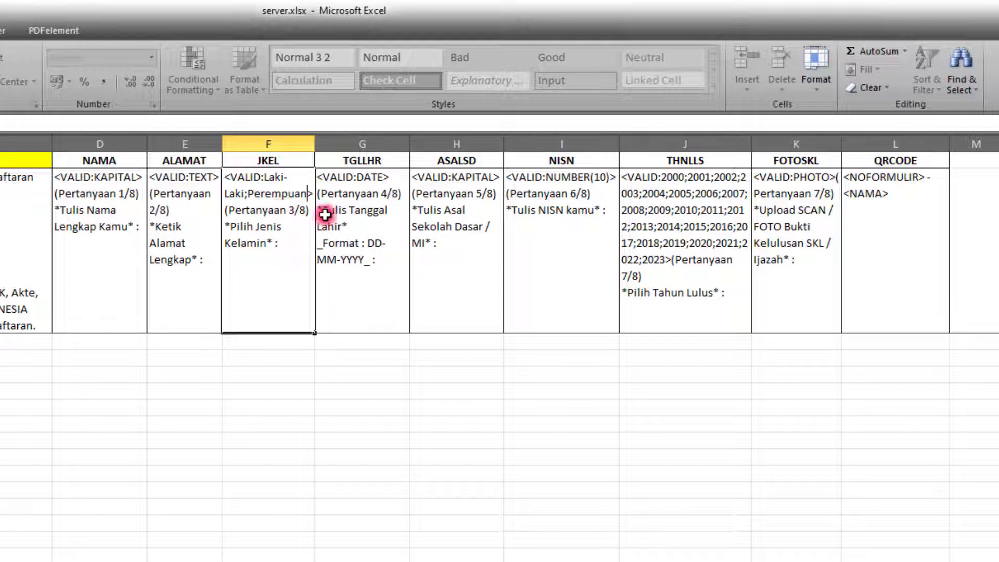
Examine the TGLLHR header and the <VALID:DATE> tag in its row 2 prompt.
click(342, 202)
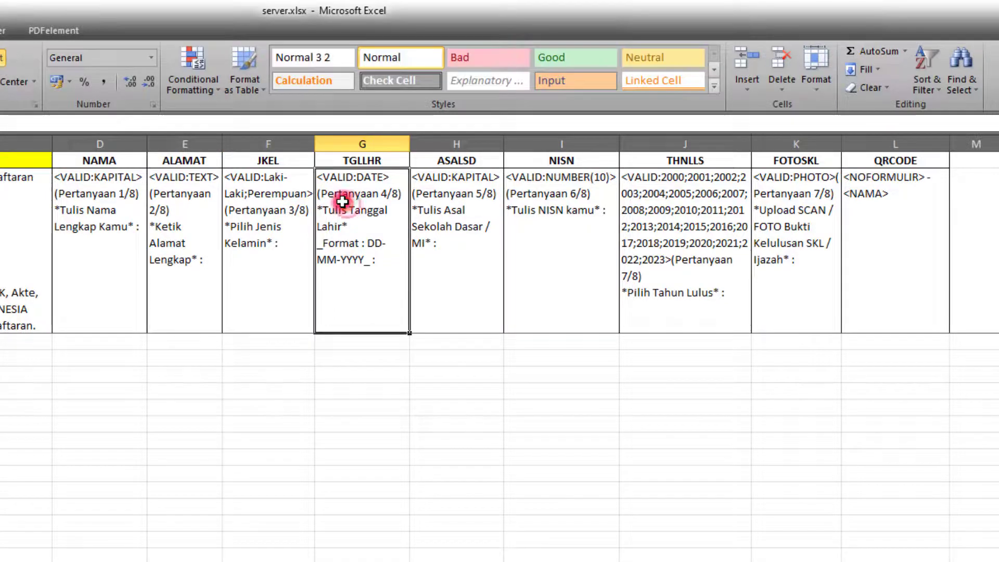
click(359, 161)
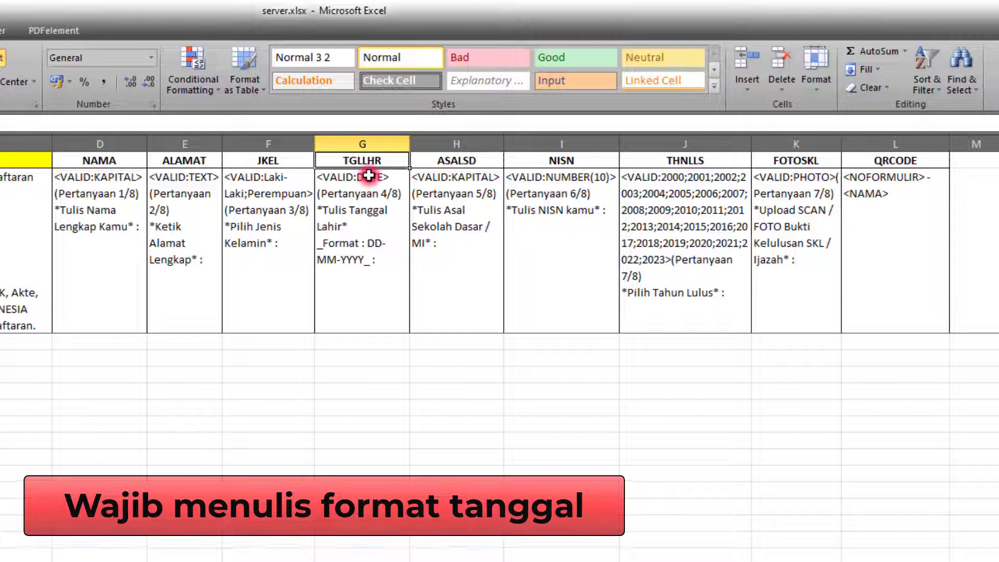
double_click(368, 176)
drag(388, 177, 319, 178)
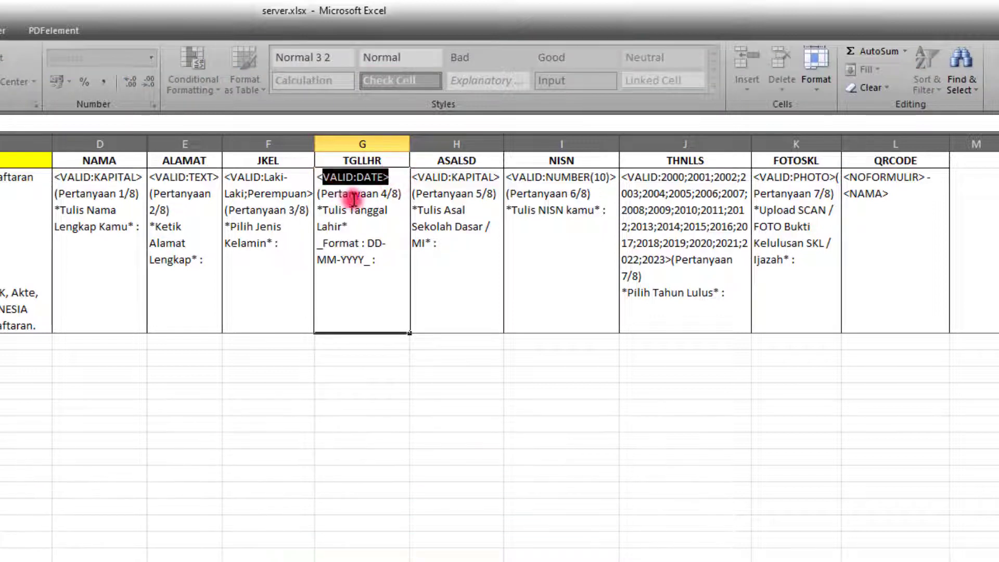
key(Tab)
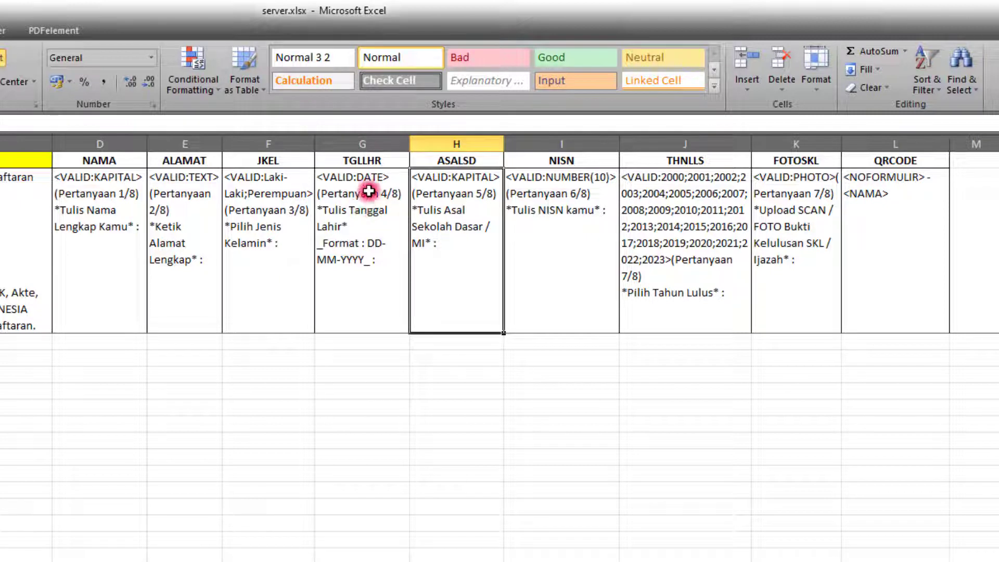
Review the ASALSD column and examine the digit limit in the NISN prompt's NUMBER validation tag.
click(455, 159)
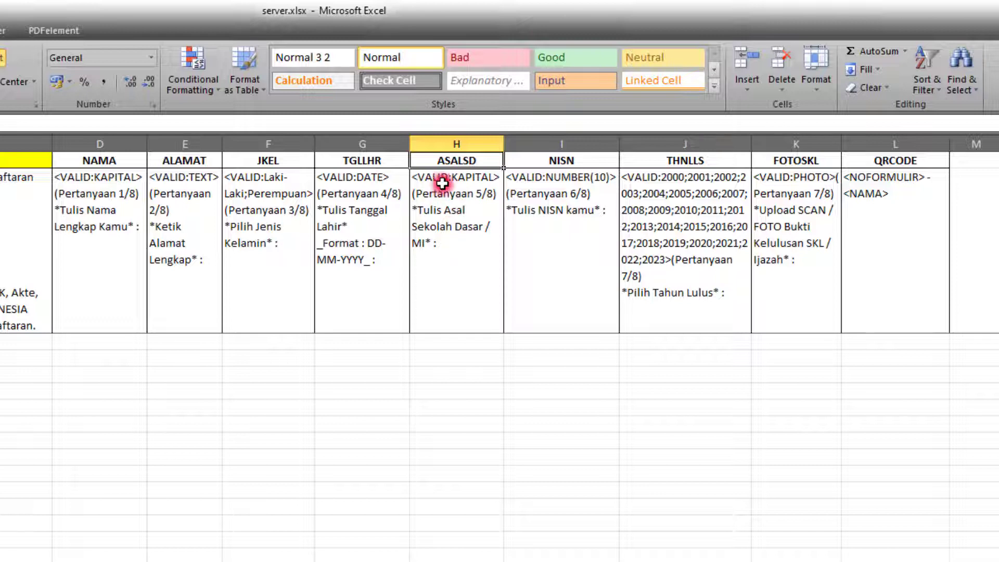
click(550, 164)
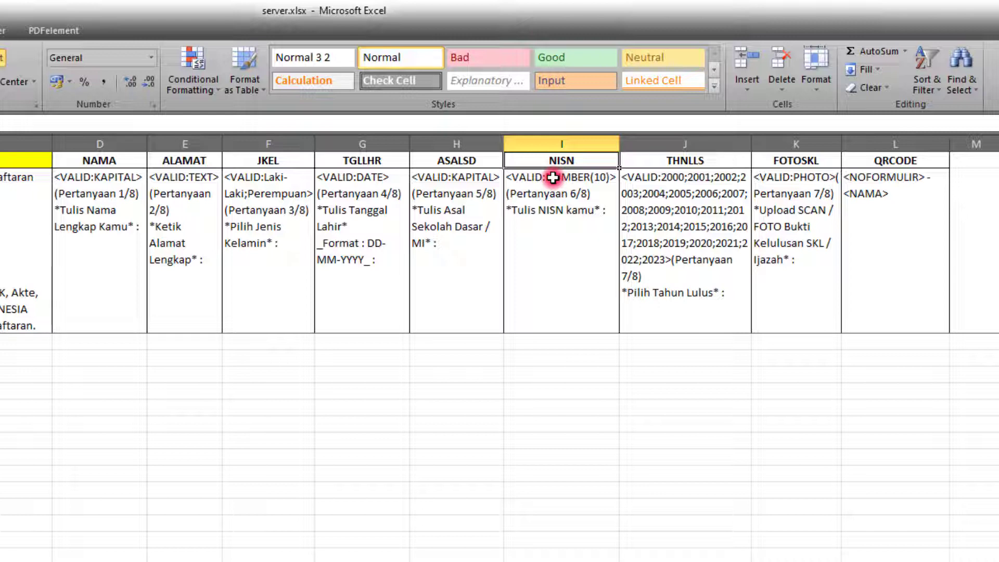
double_click(595, 179)
drag(595, 178, 604, 180)
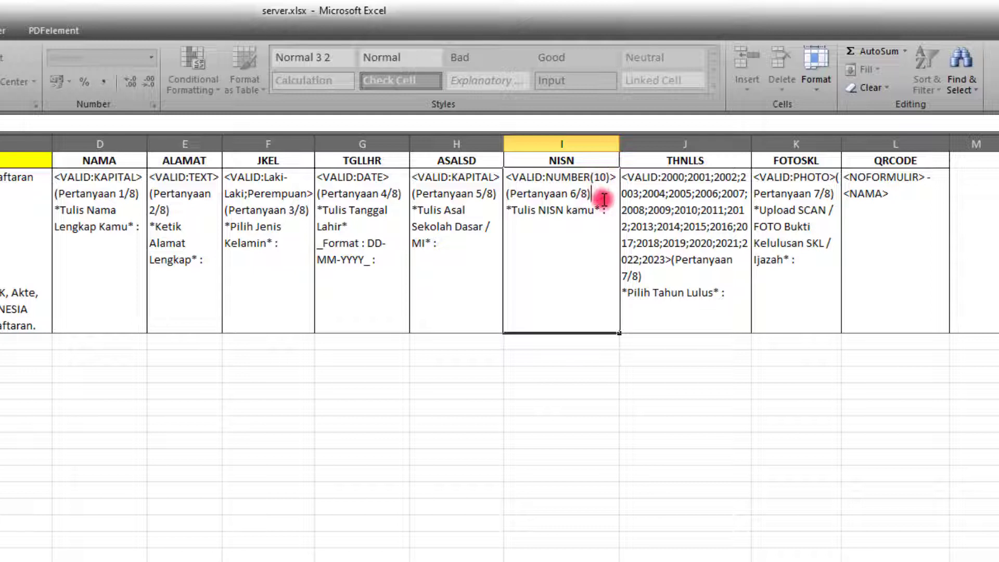
Compare the THNLLS validation tag with the two choices listed in the JKEL prompt cell.
click(650, 188)
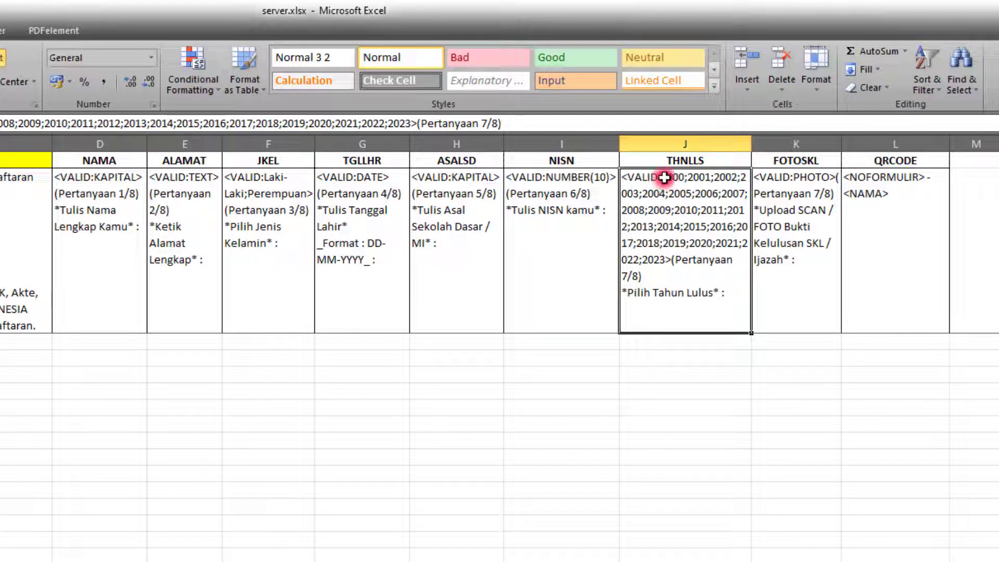
click(261, 182)
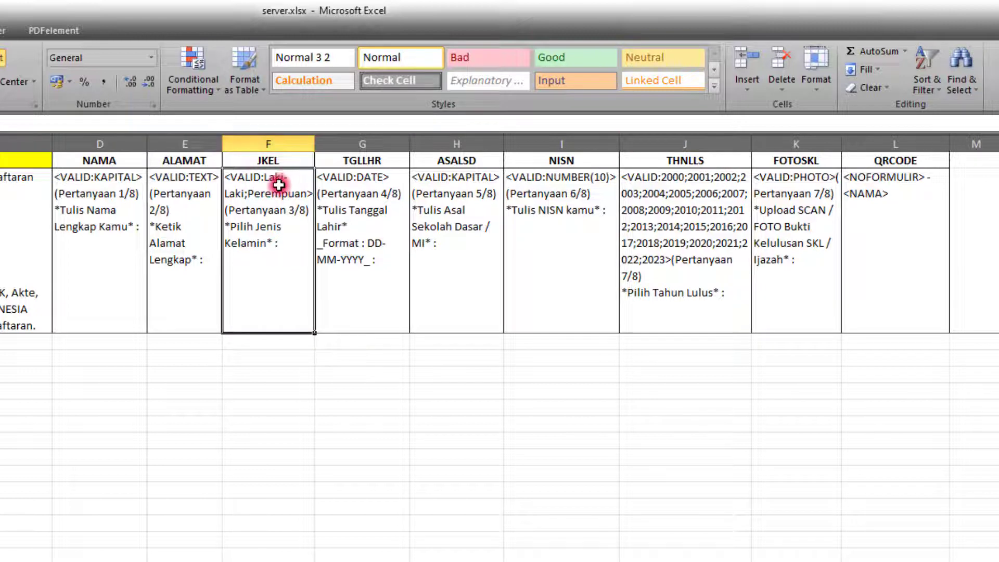
double_click(267, 181)
drag(264, 177, 297, 194)
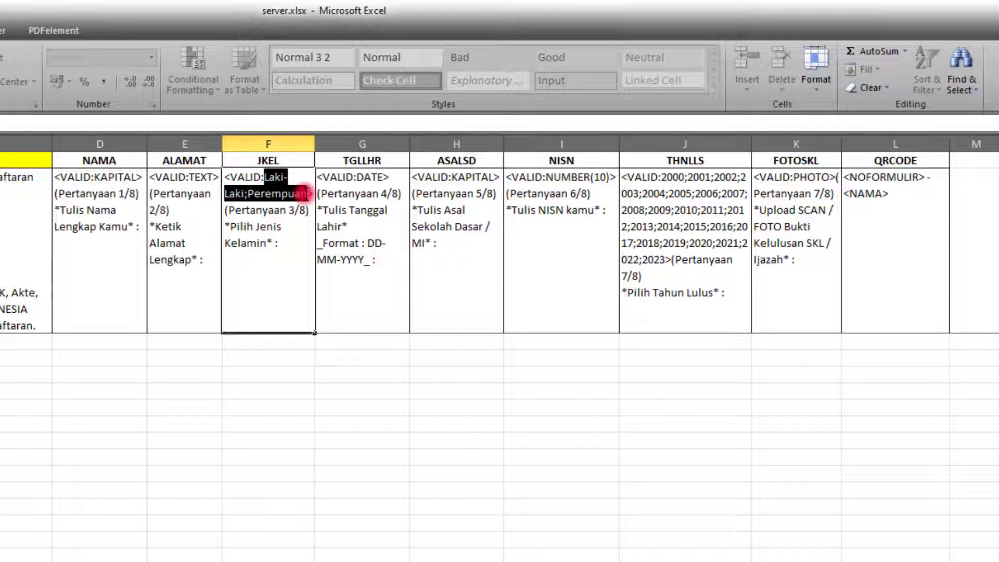
click(285, 210)
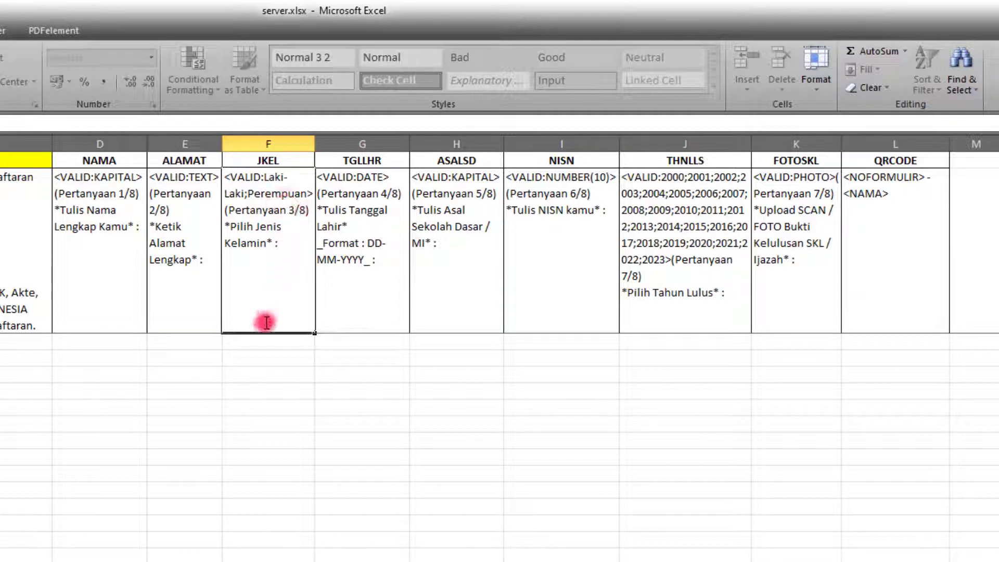
click(253, 338)
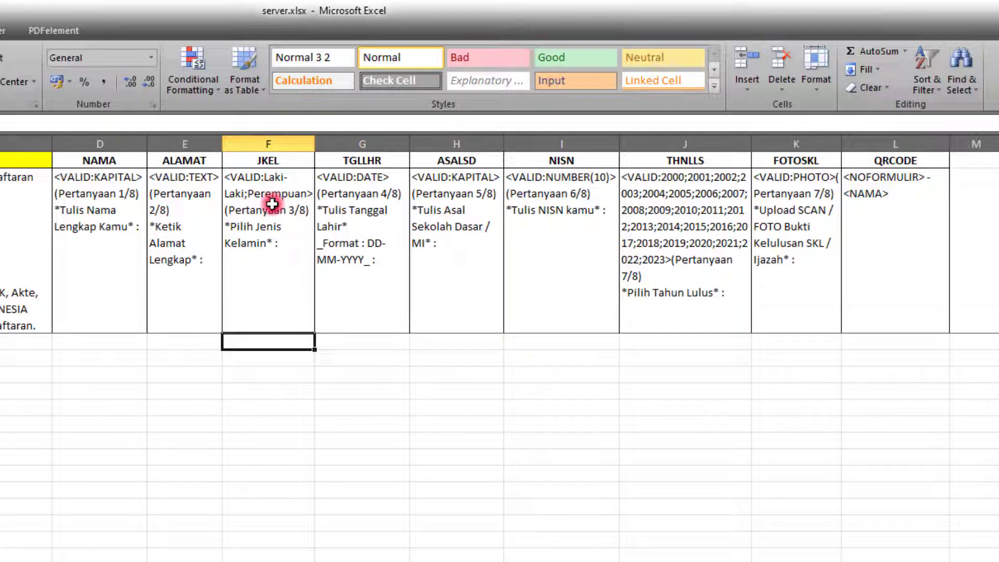
Examine the semicolon-separated list of graduation years in the THNLLS validation tag.
double_click(673, 210)
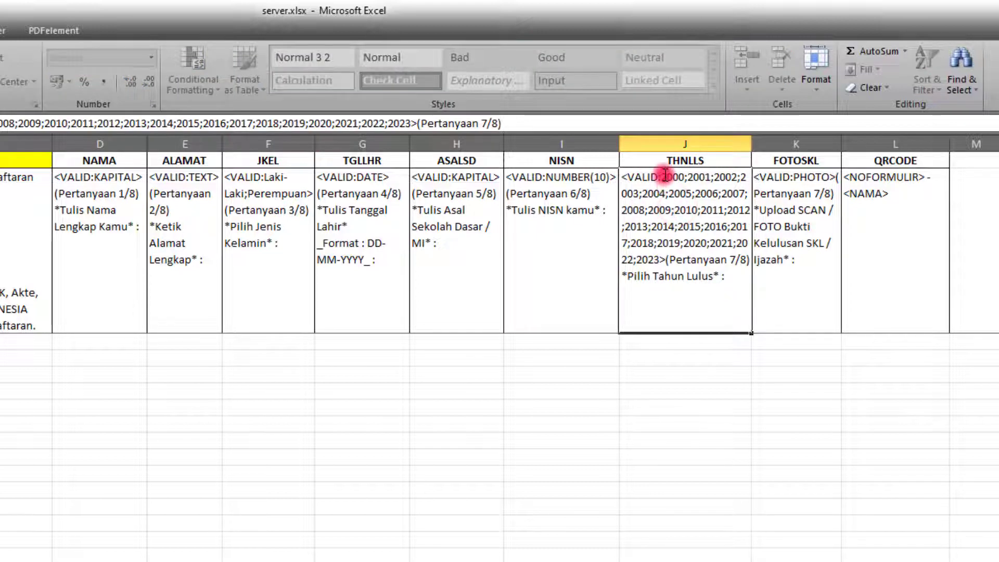
drag(665, 174, 662, 255)
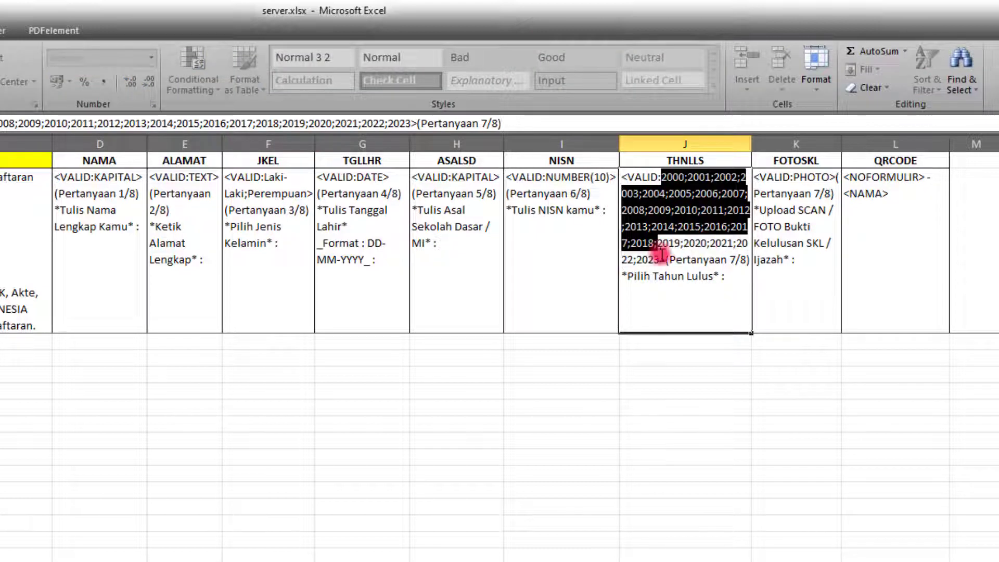
click(678, 354)
click(697, 223)
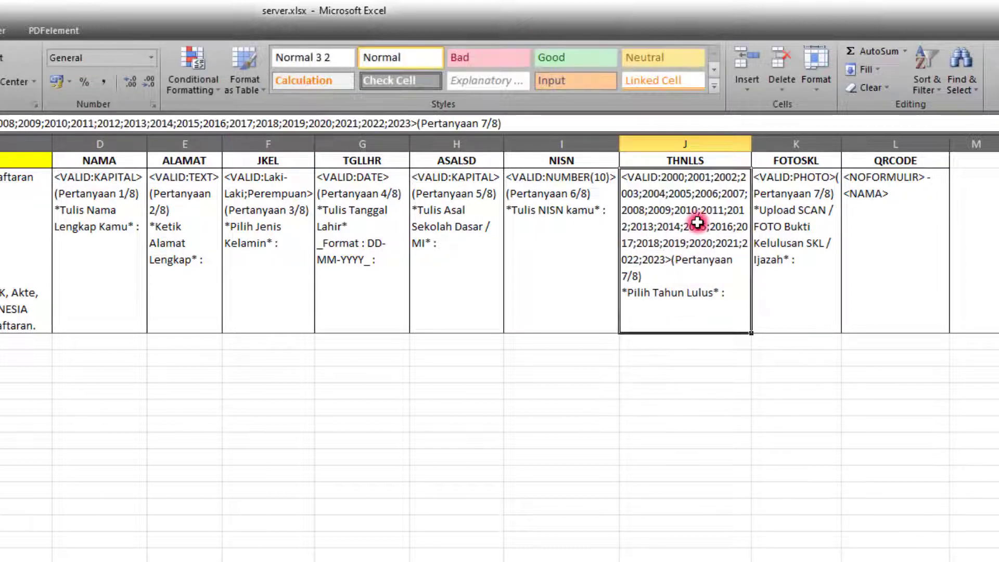
Examine the FOTOSKL header and the <VALID:PHOTO> tag in its row 2 prompt.
click(783, 192)
click(785, 160)
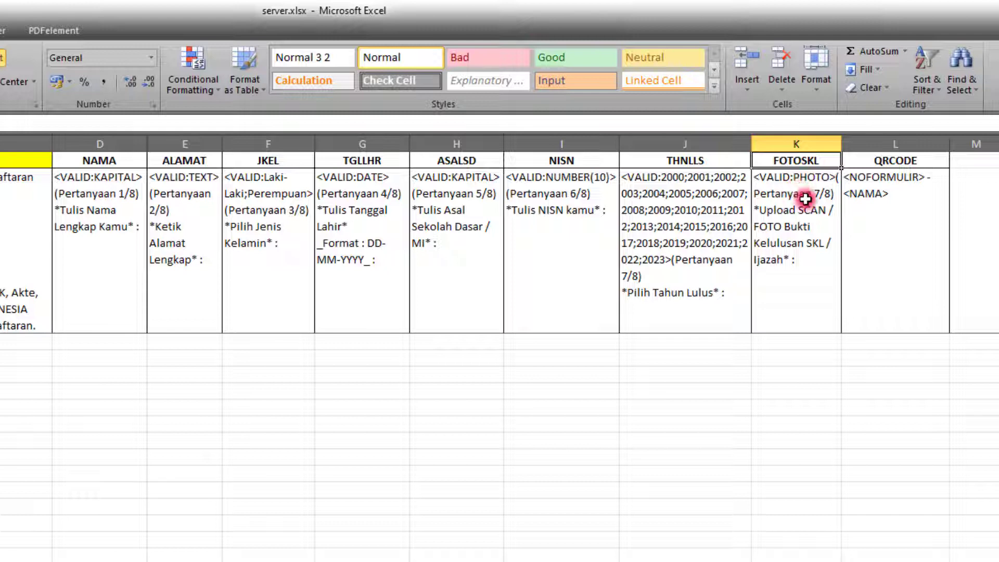
double_click(775, 179)
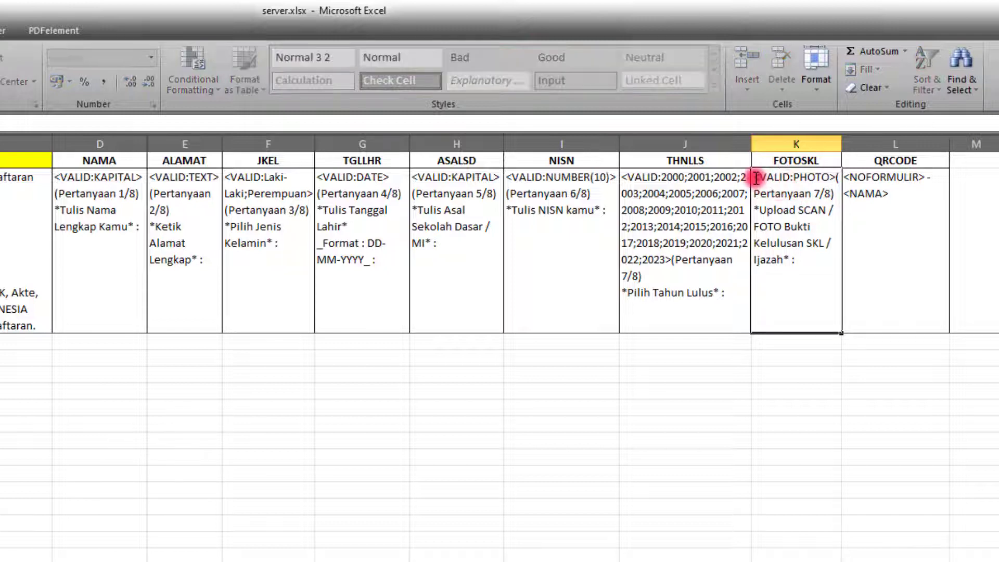
drag(754, 178, 836, 178)
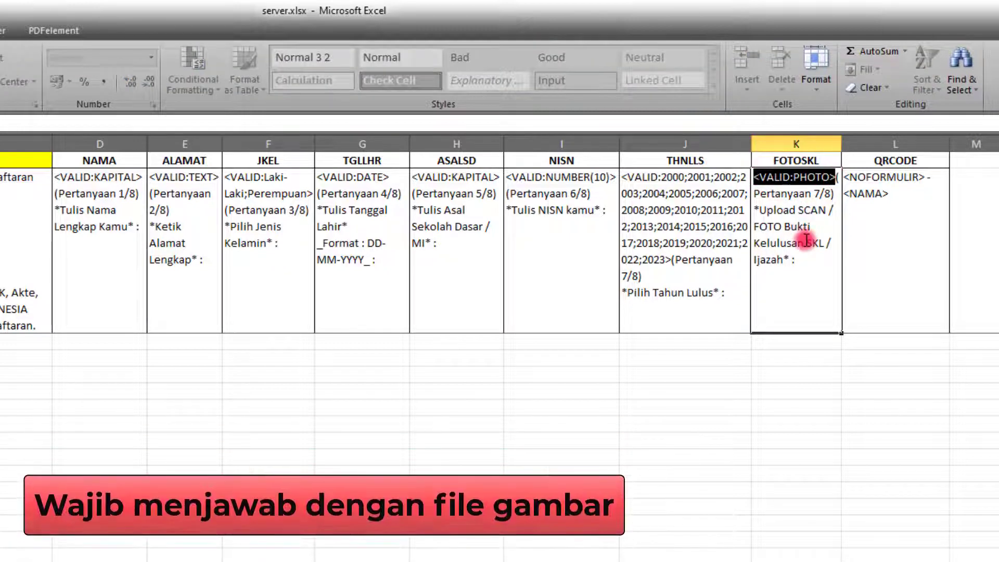
click(861, 239)
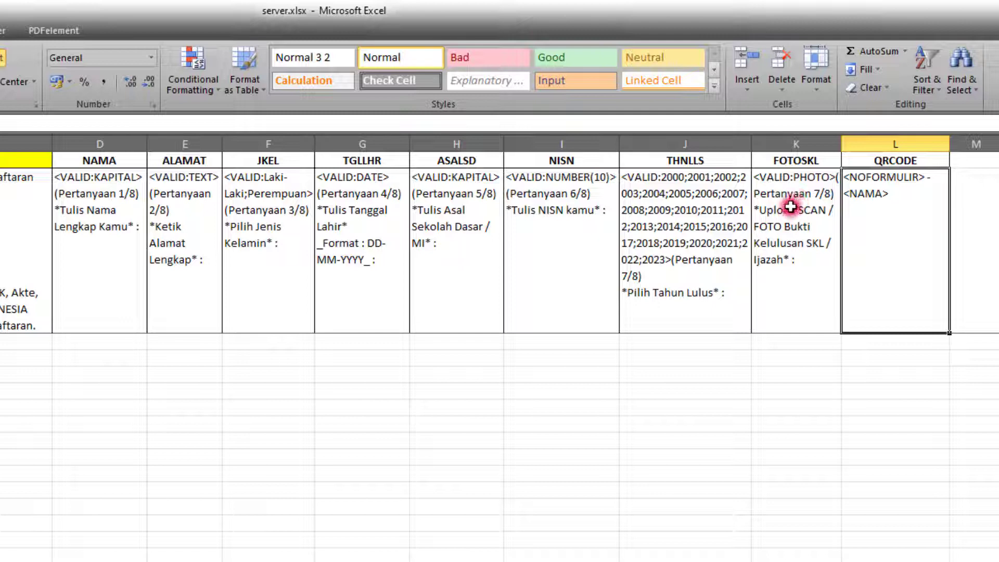
Review the row 2 prompts from NAMA to FOTOSKL as a range, plus the NoFormulir and TglFormulir columns.
drag(99, 211, 757, 216)
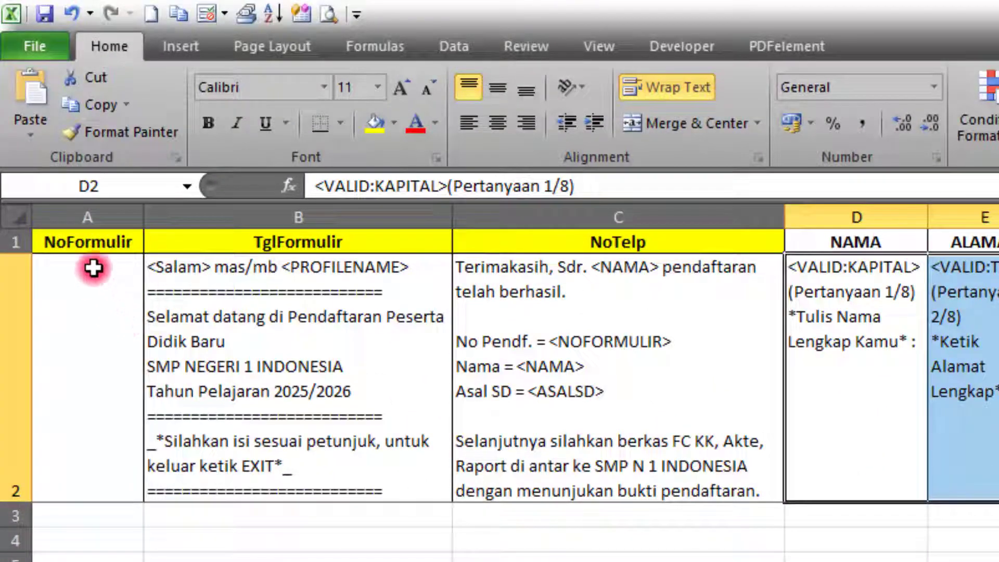
click(85, 241)
click(91, 315)
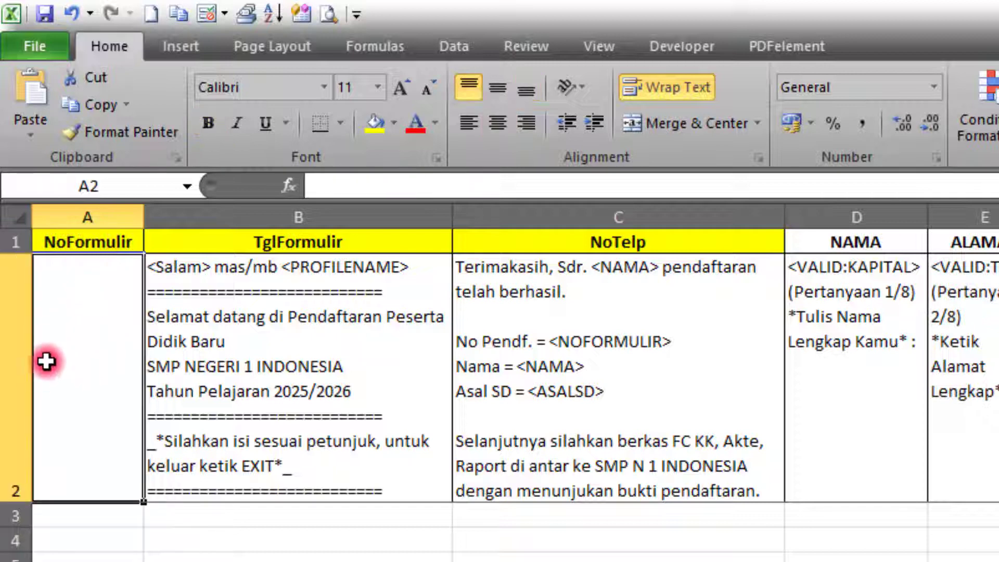
click(258, 318)
click(273, 237)
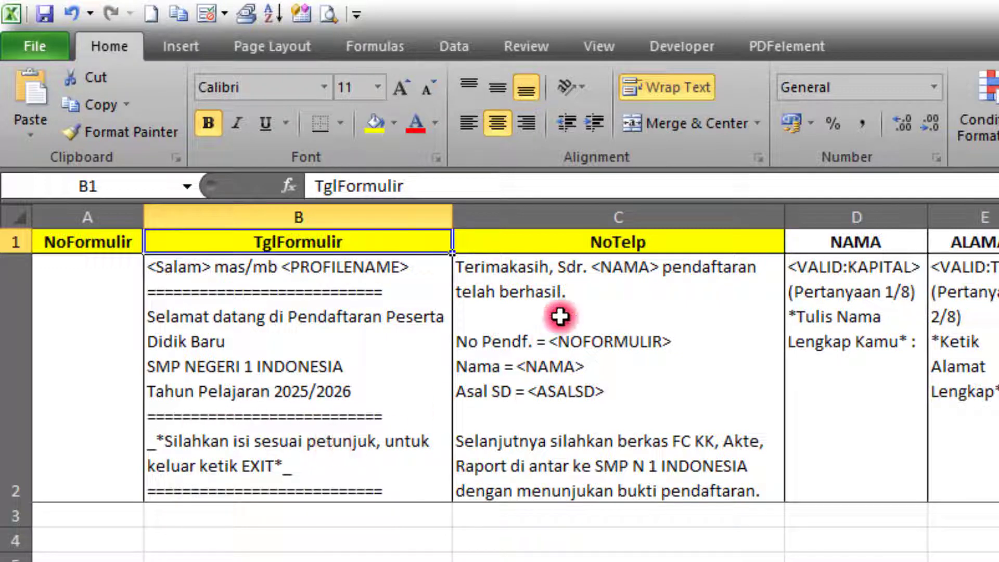
Examine the closing message under NoTelp and match its <NAMA> placeholder to the NAMA column header.
click(570, 245)
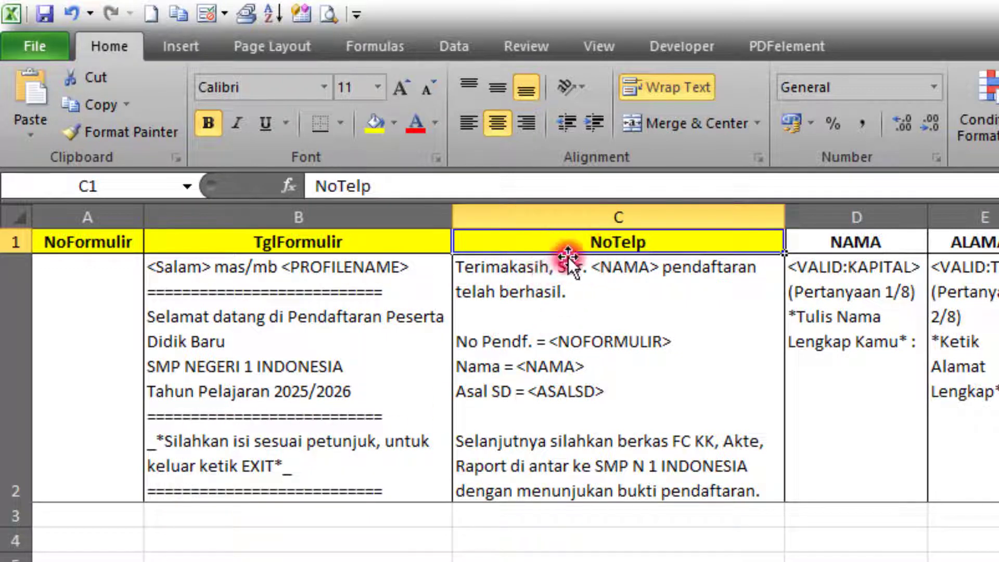
click(622, 315)
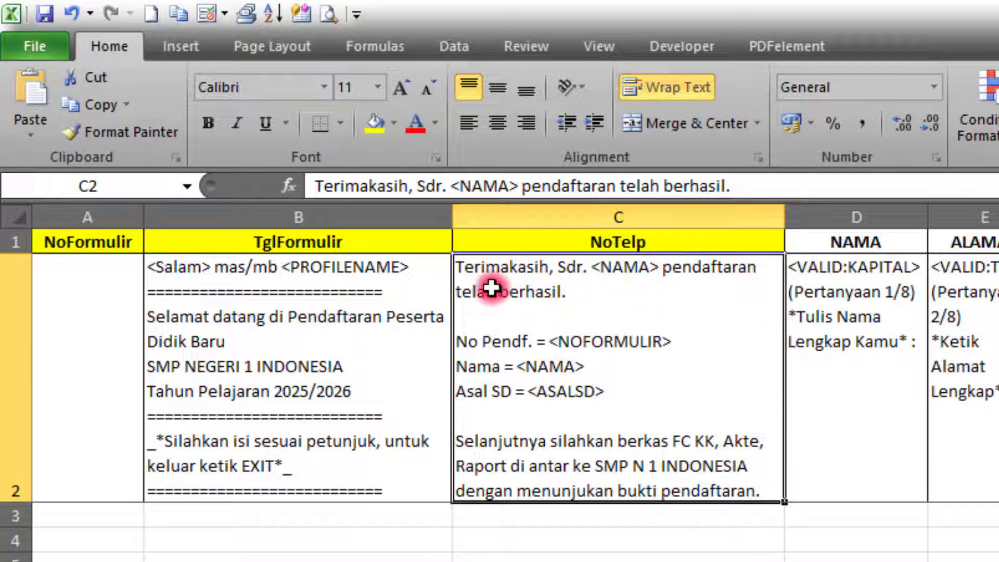
double_click(472, 266)
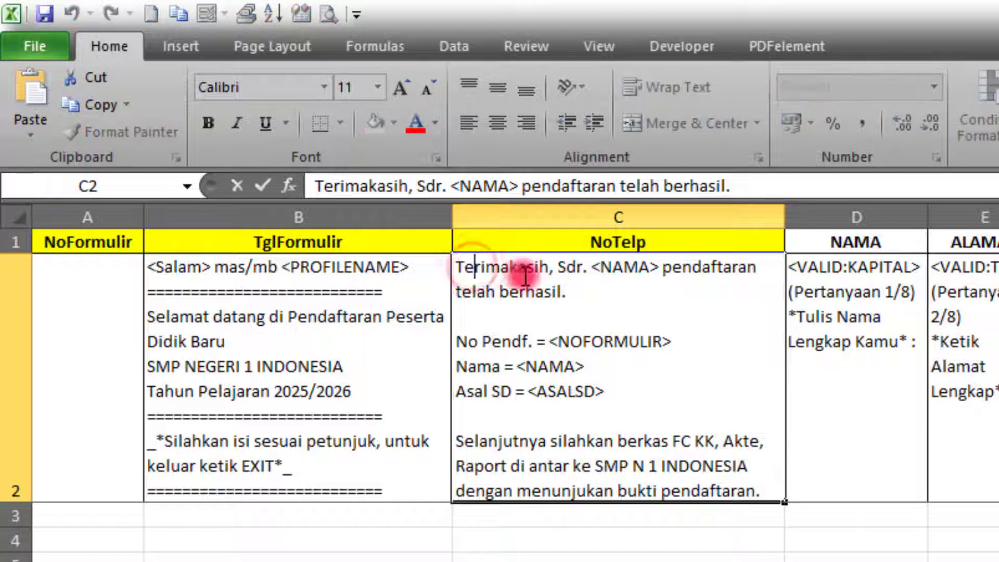
drag(501, 271, 658, 268)
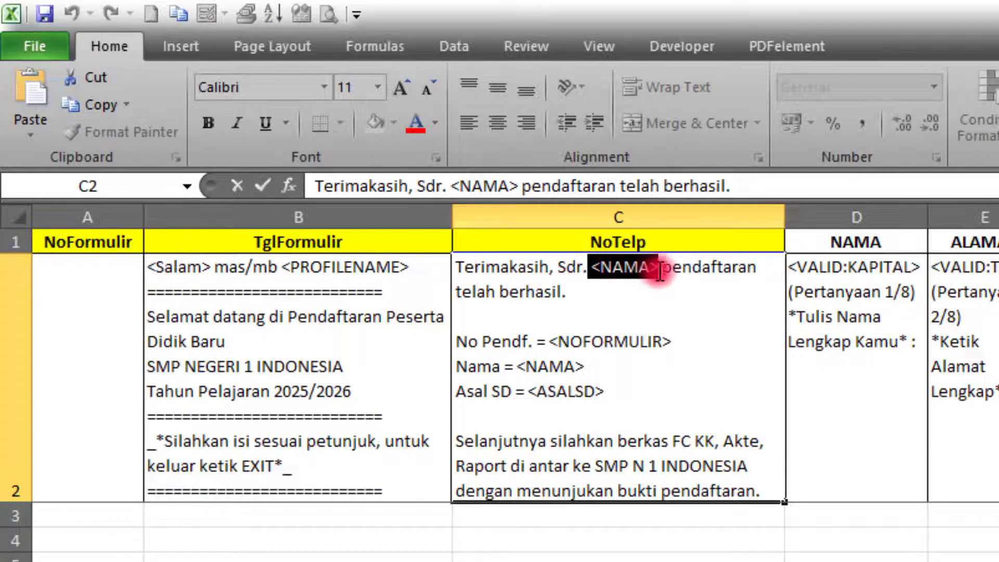
click(838, 247)
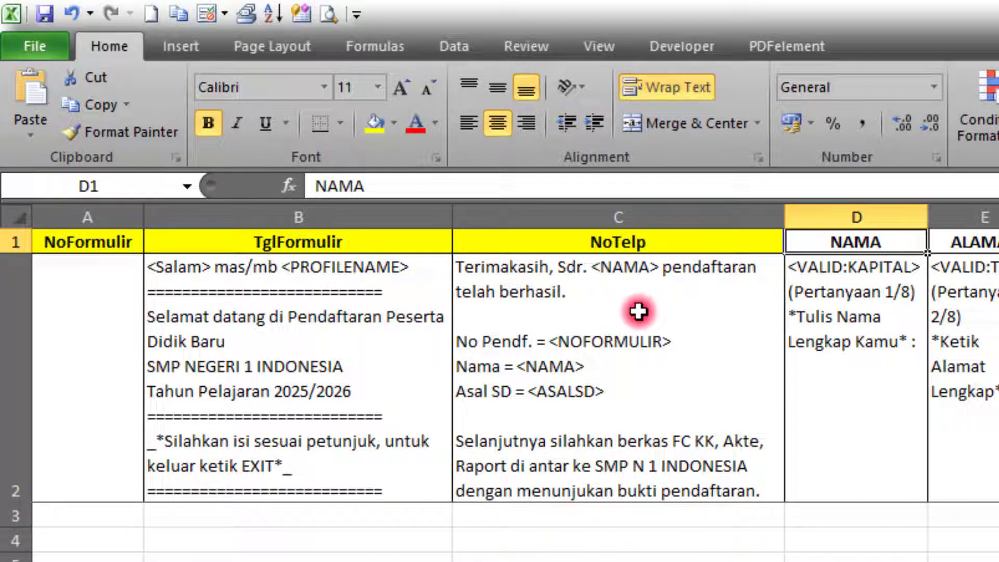
Examine the <NAMA> line of the closing message under NoTelp alongside the row 2 prompts of ALAMAT, JKEL and TGLLHR.
double_click(510, 346)
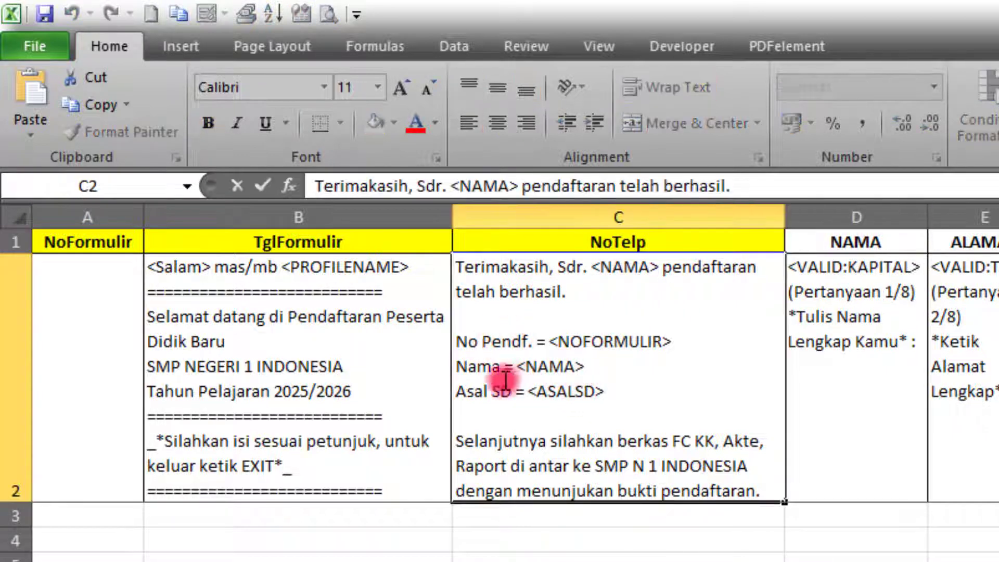
drag(493, 367, 584, 368)
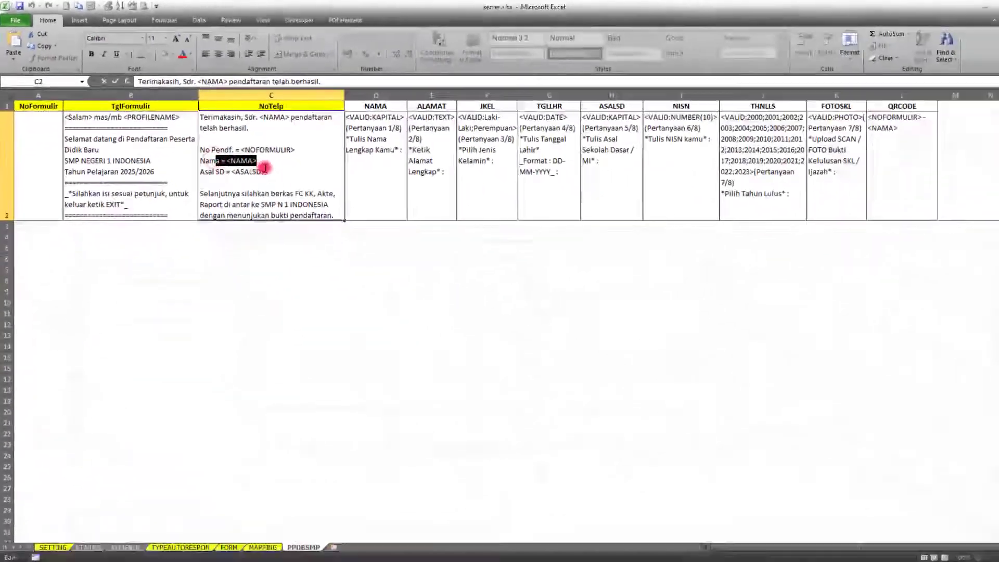
click(409, 140)
click(477, 133)
click(556, 134)
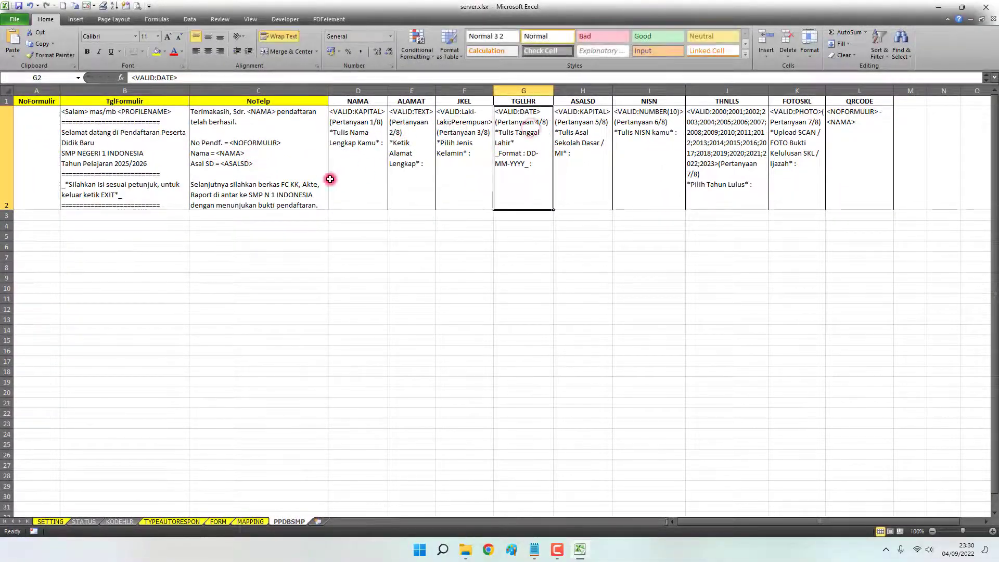
Examine the closing instruction paragraph about delivering the FC KK, Akte and Raport documents in the NoTelp message.
click(262, 178)
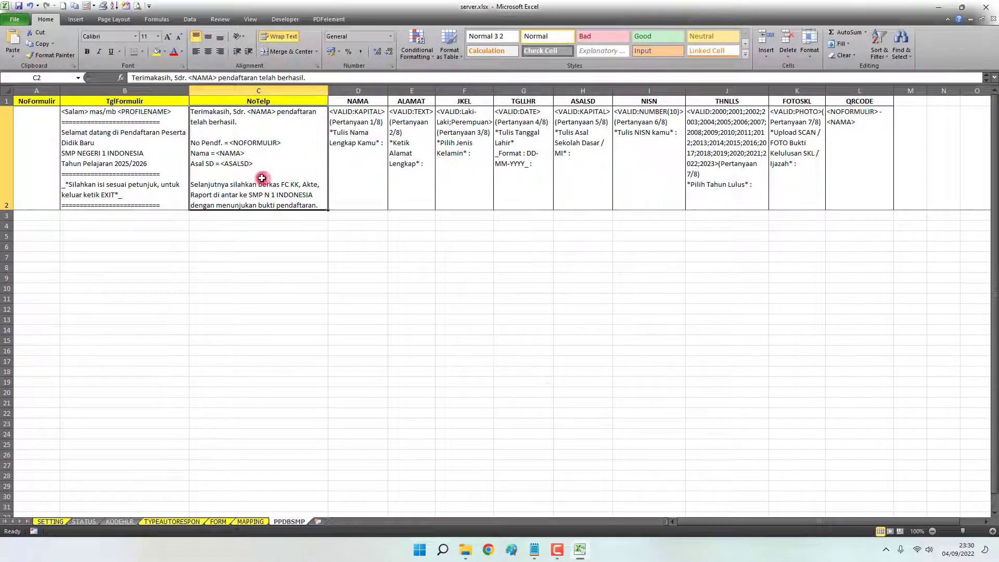
double_click(198, 186)
drag(198, 187, 323, 204)
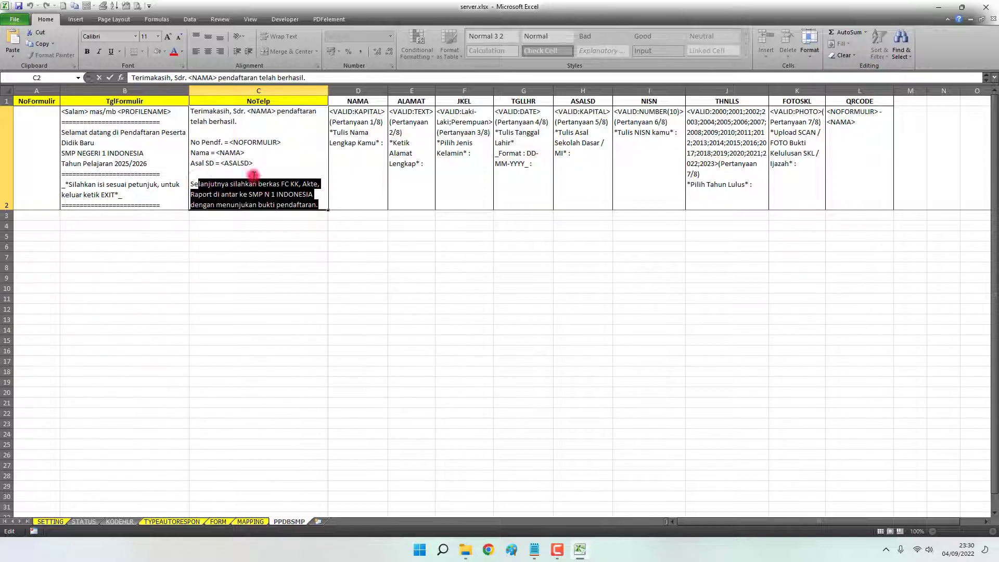
click(229, 173)
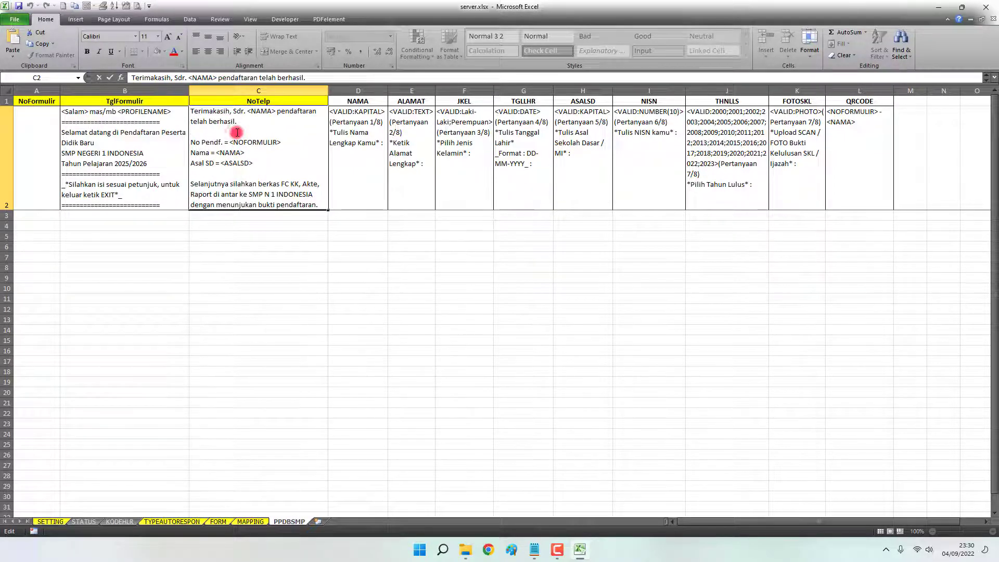
key(Return)
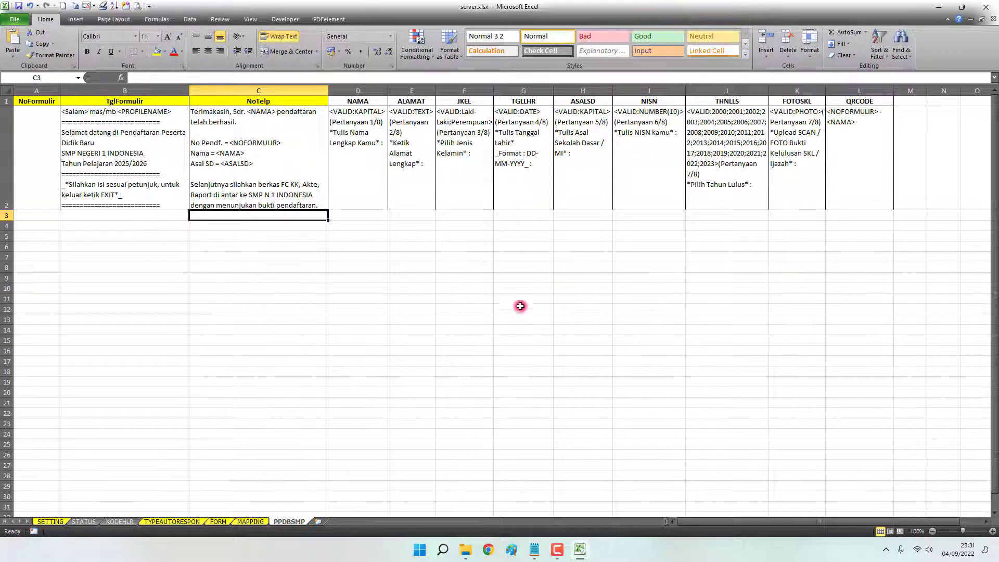
click(283, 164)
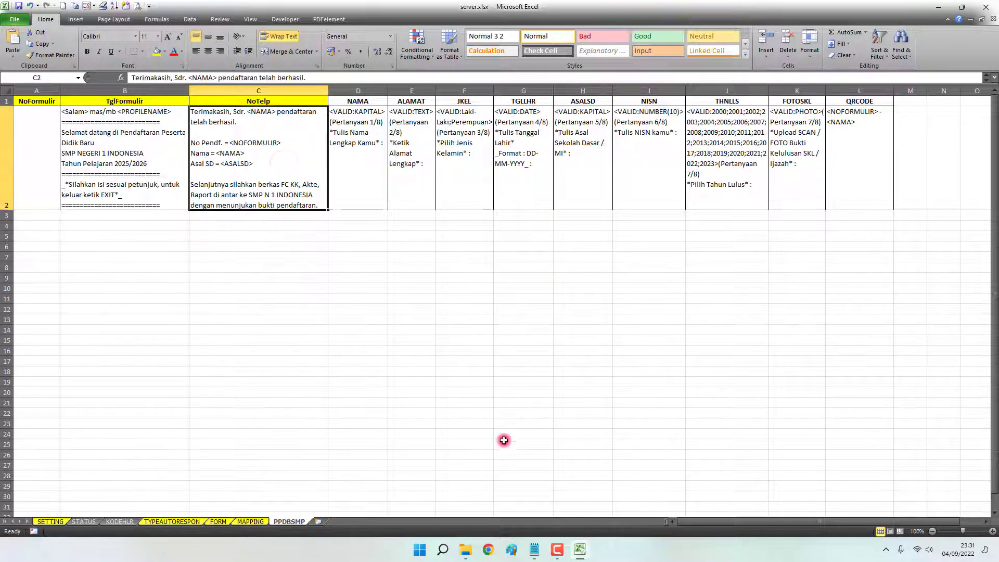
Switch to the Notepad notes and review the preparation steps from adding columns to creating DAFTARPPDBSMP as a DOCX in FILEWA.
click(536, 548)
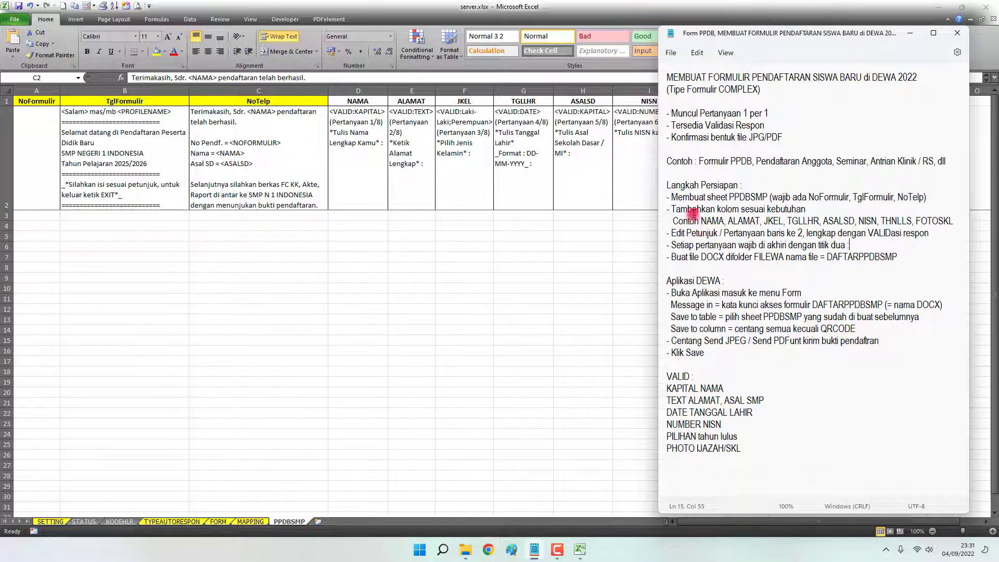
drag(695, 208, 830, 221)
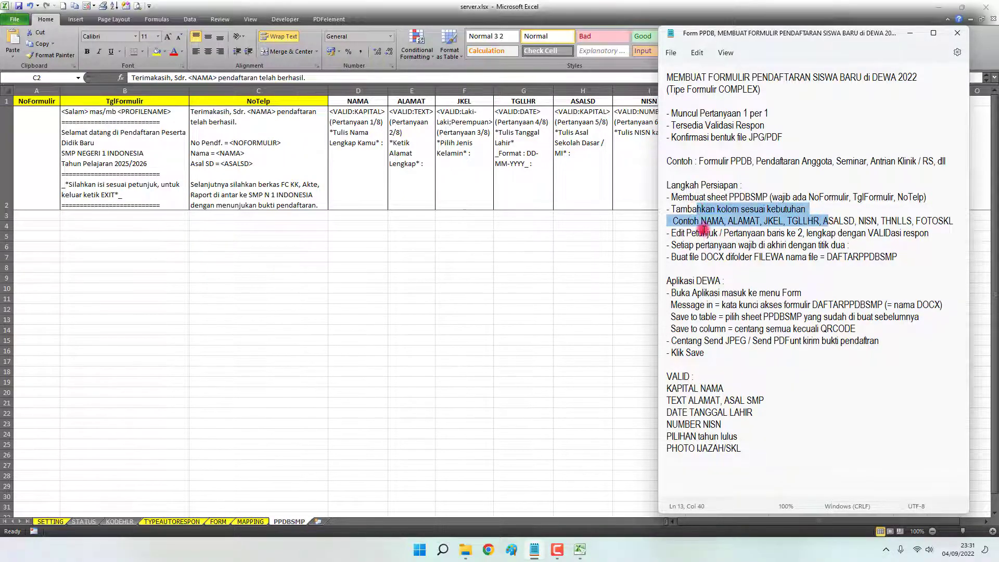
drag(691, 232, 820, 232)
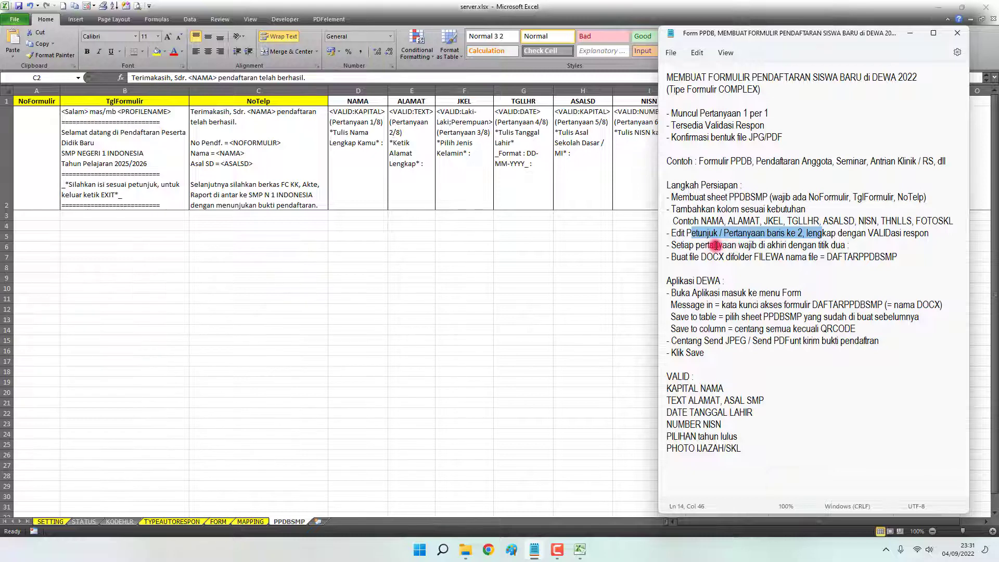
drag(714, 245, 802, 245)
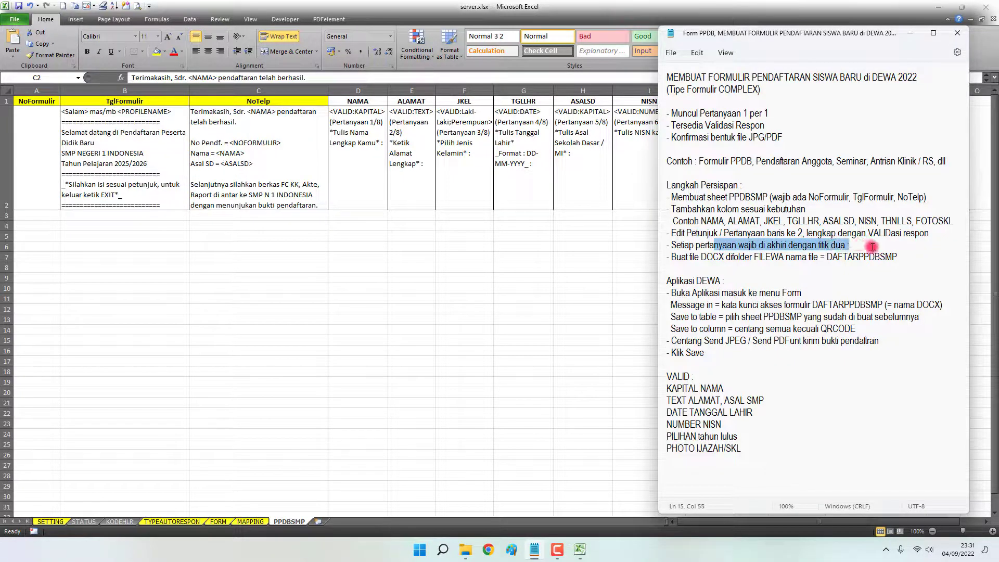
drag(869, 245, 719, 223)
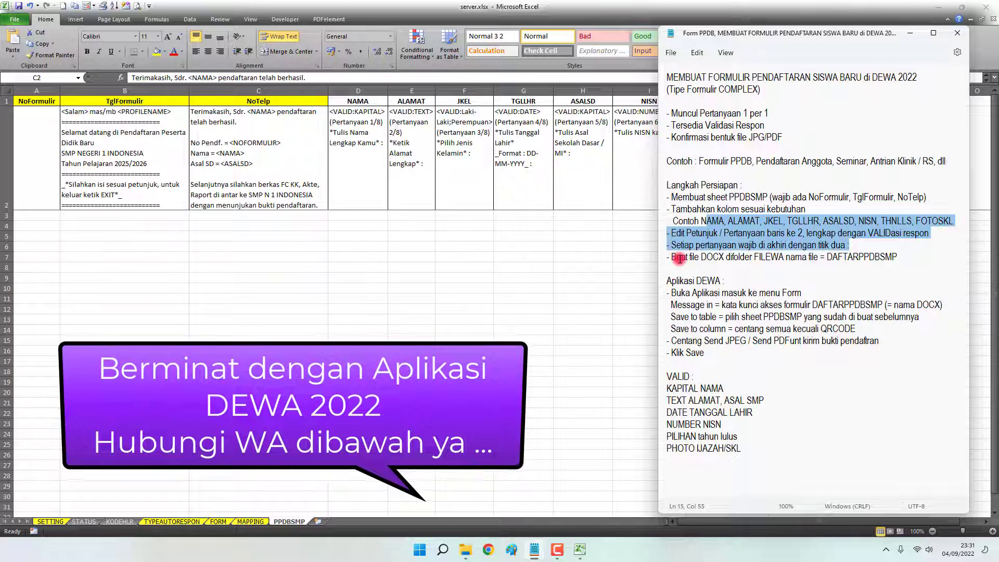
click(771, 138)
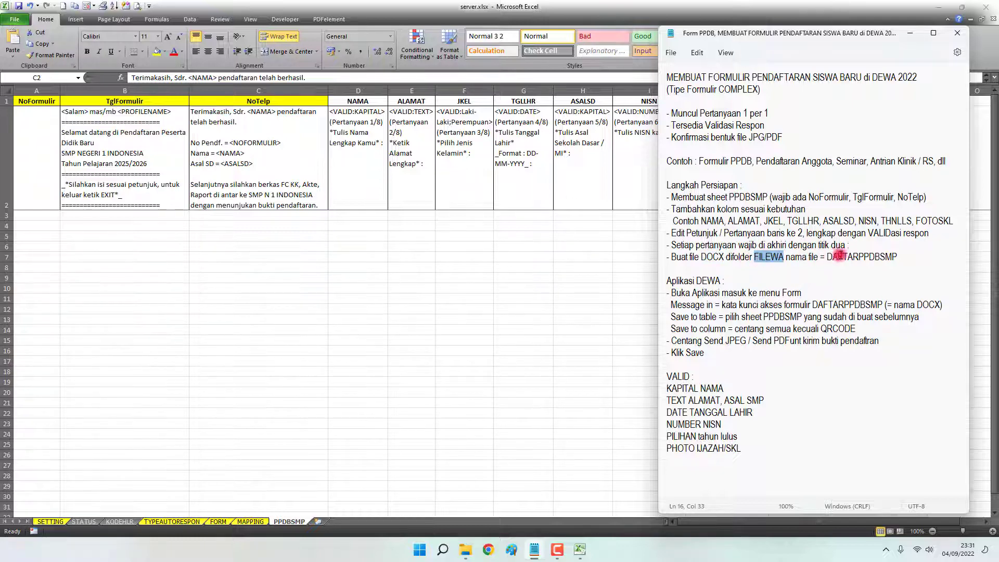
double_click(855, 256)
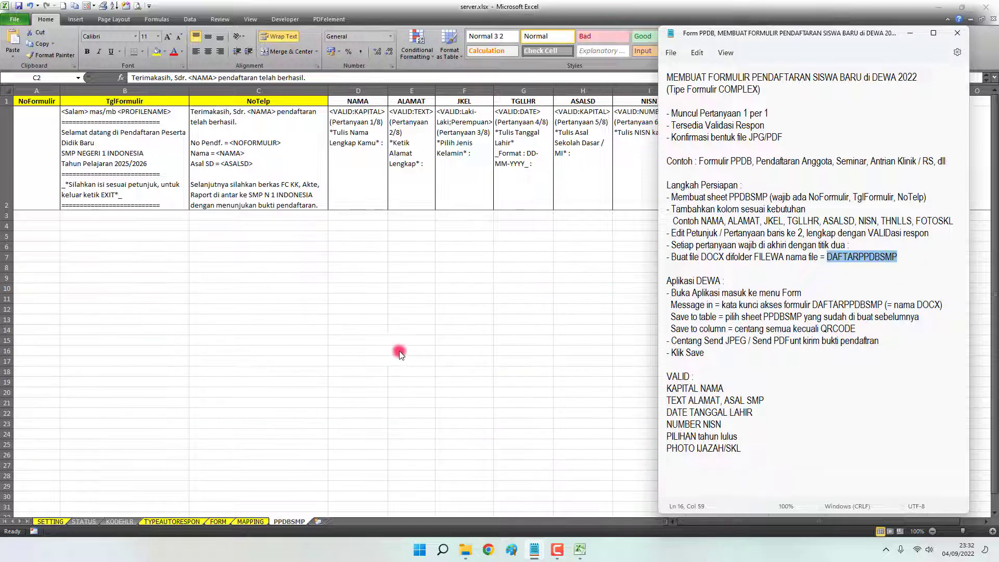
Close server.xlsx and open DAFTARPPDBSMP.docx from the FileWA folder in Word.
click(404, 343)
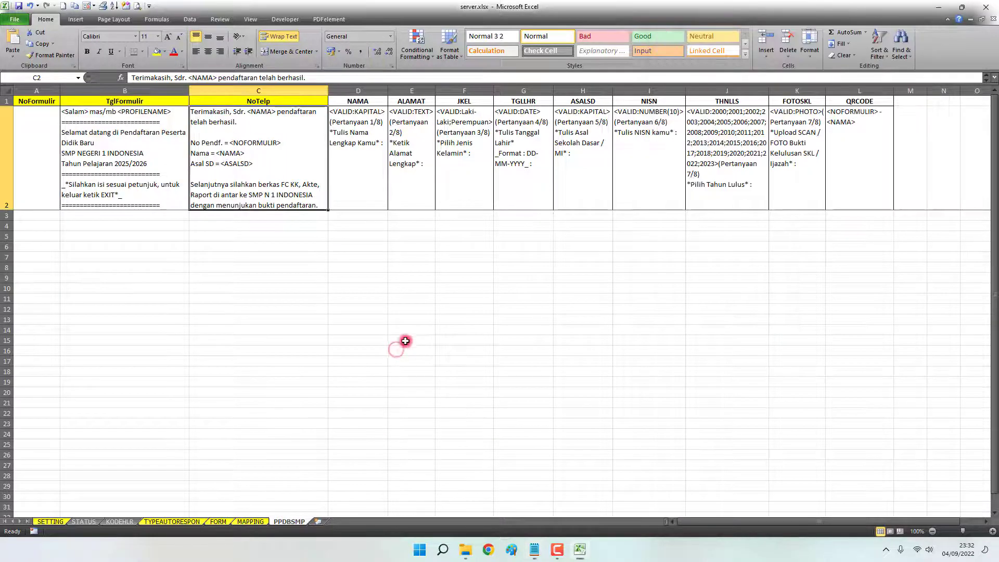
click(989, 7)
click(396, 278)
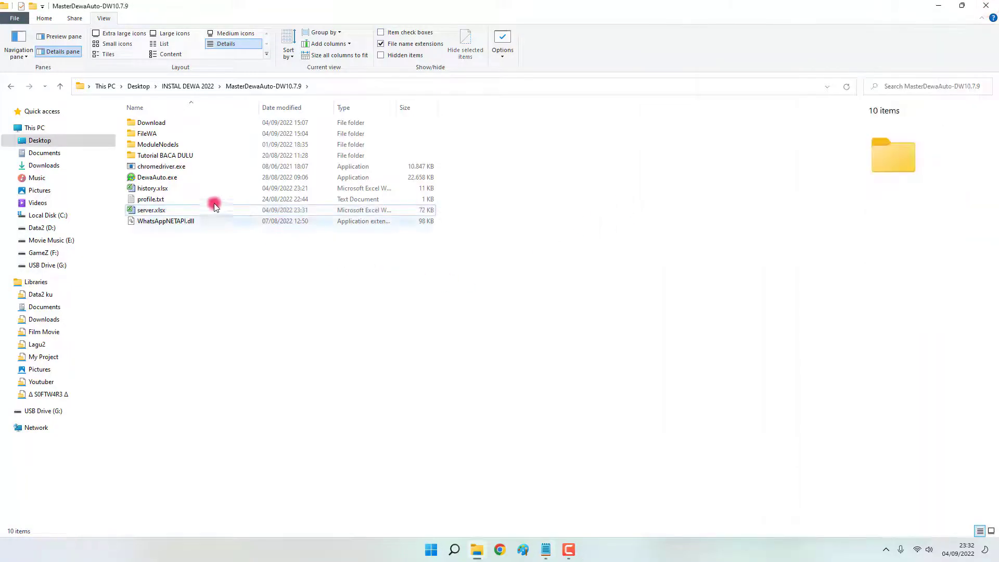
double_click(155, 136)
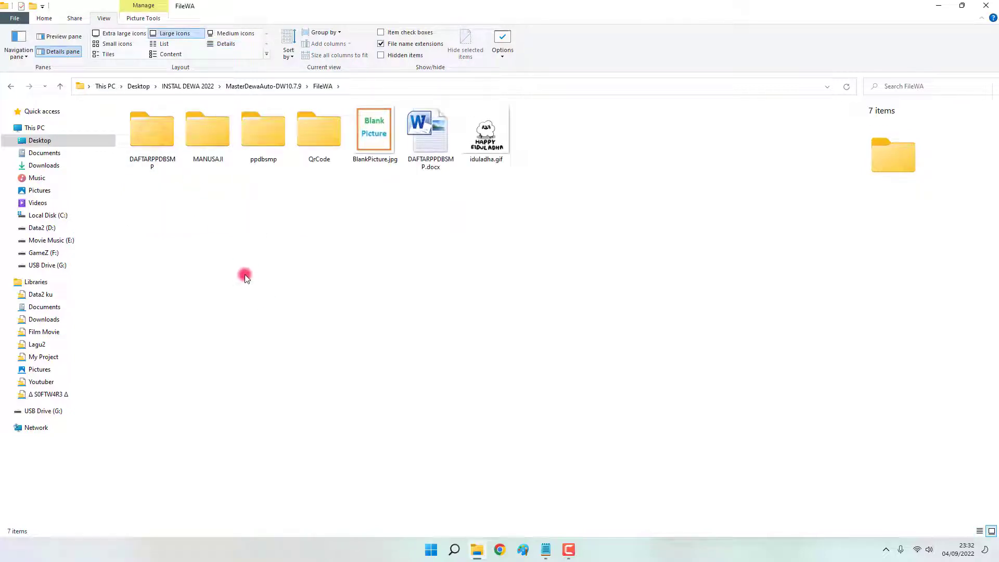
double_click(428, 135)
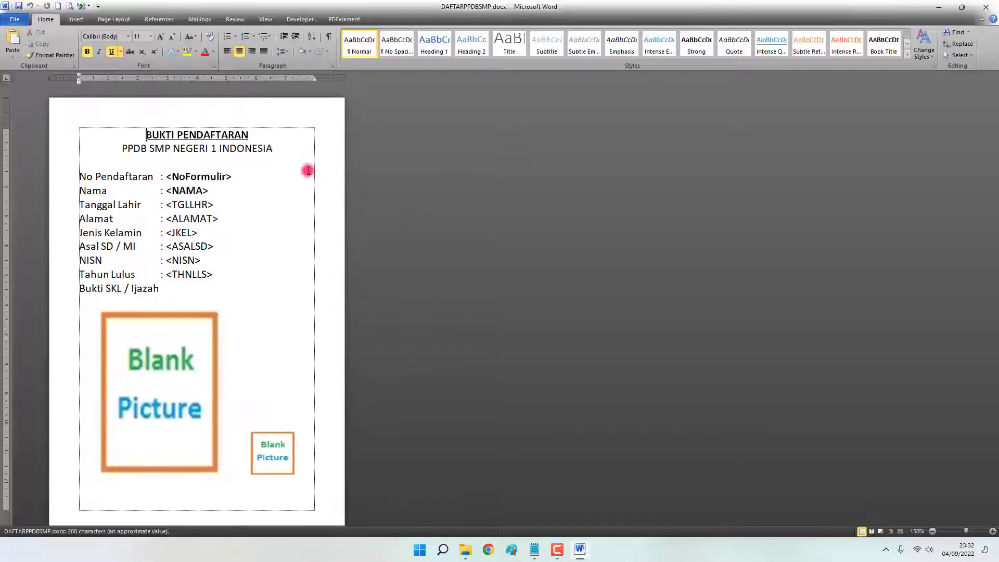
Float the Word window over the folder and examine the registration proof template, including its <NoFormulir> and <NAMA> placeholders.
drag(408, 8, 714, 39)
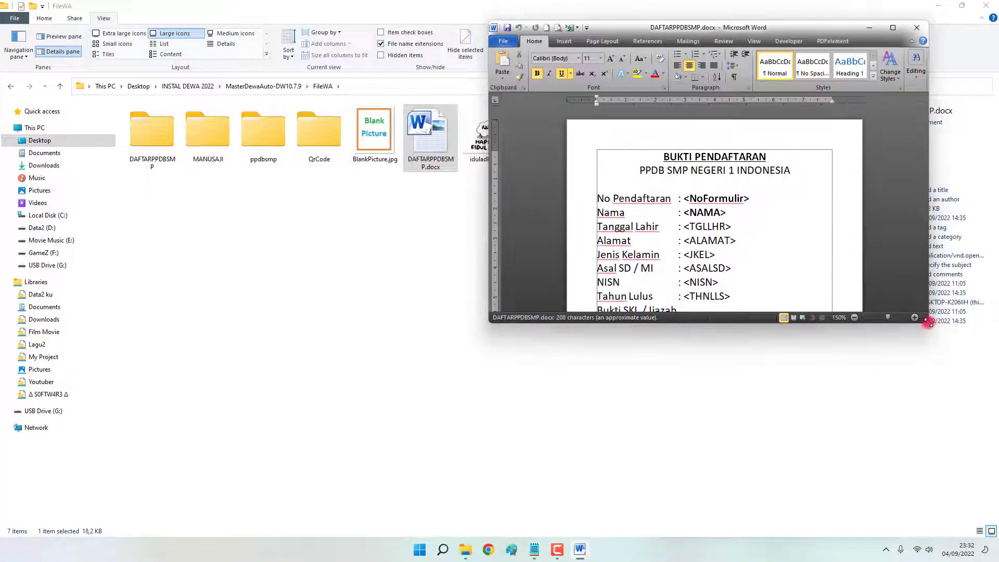
drag(927, 322, 914, 479)
scroll(822, 344, down, 3)
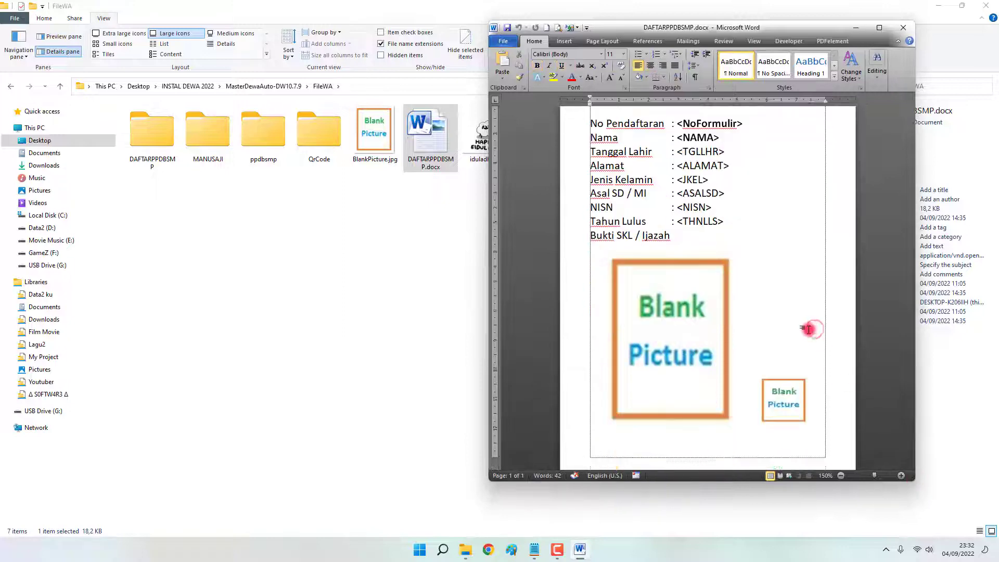
scroll(811, 331, up, 3)
click(805, 327)
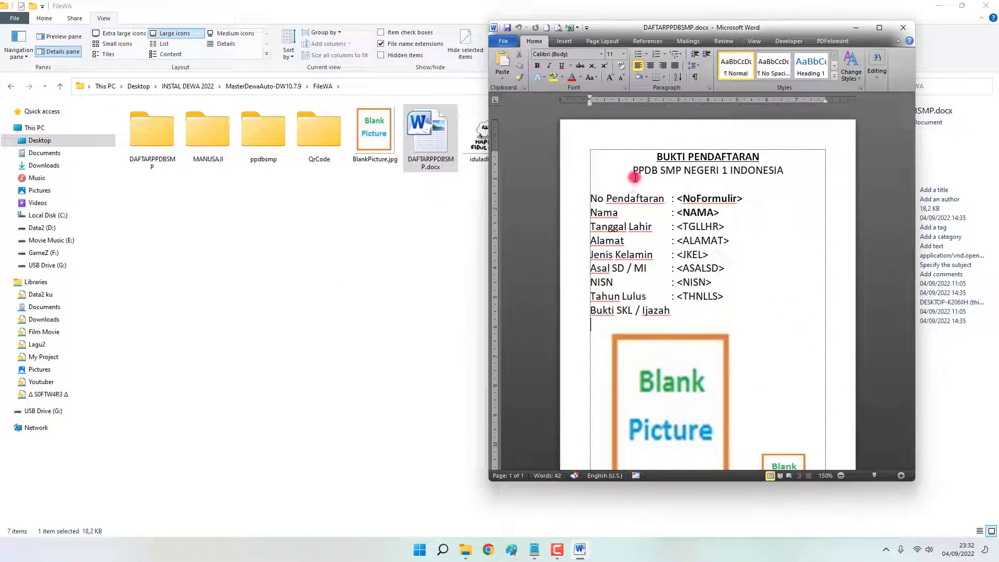
scroll(666, 208, down, 1)
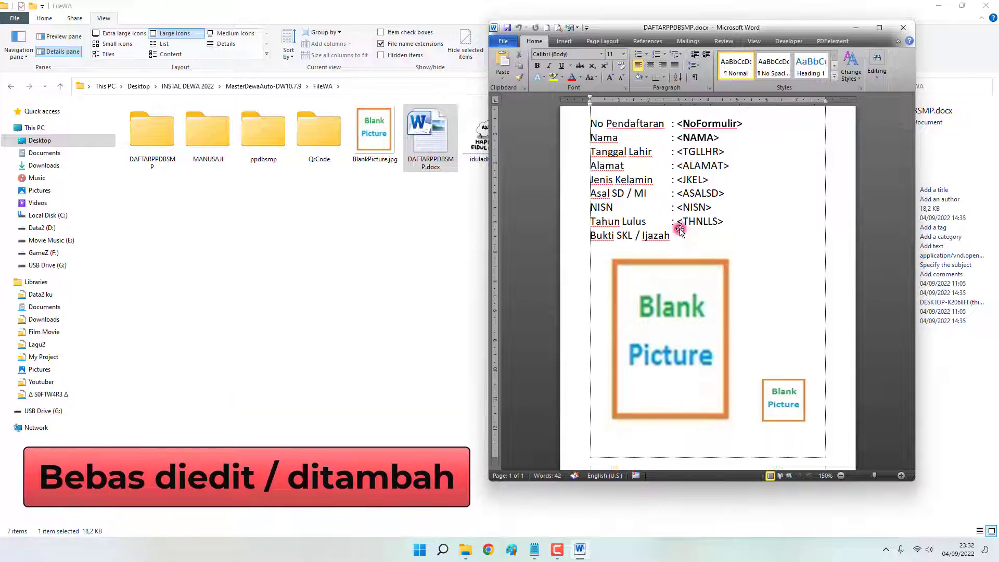
scroll(679, 231, up, 1)
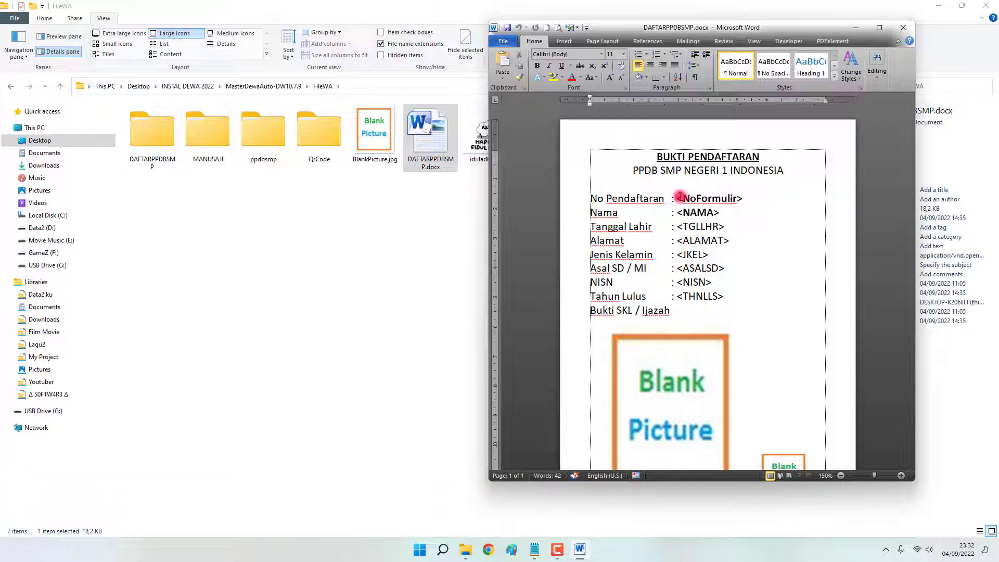
drag(677, 198, 744, 199)
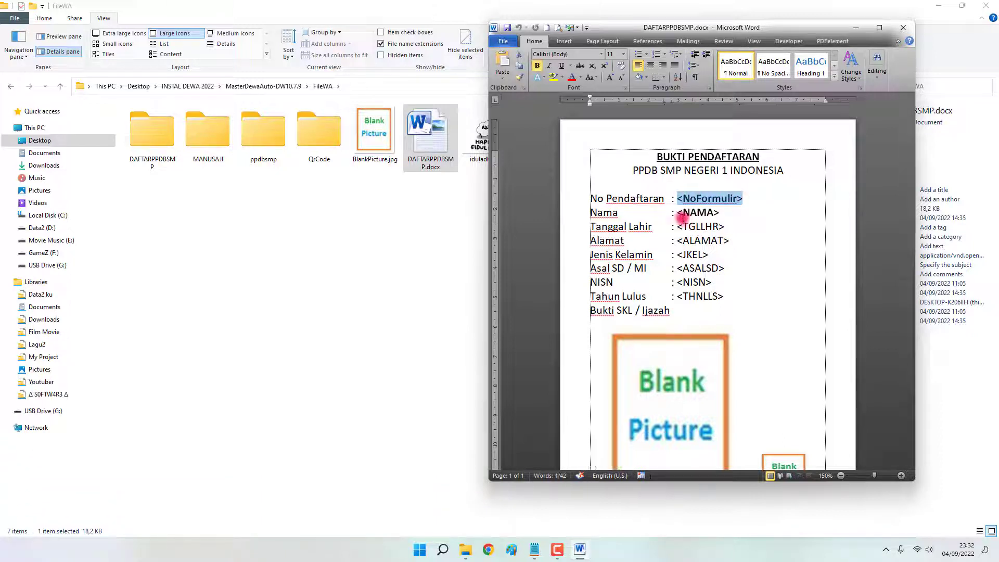
drag(677, 213, 723, 213)
Reopen server.xlsx from the MasterDewaAuto-DW10.7.9 folder and check the NAMA, ALAMAT and JKEL column headers on the PPDBSMP sheet.
click(368, 230)
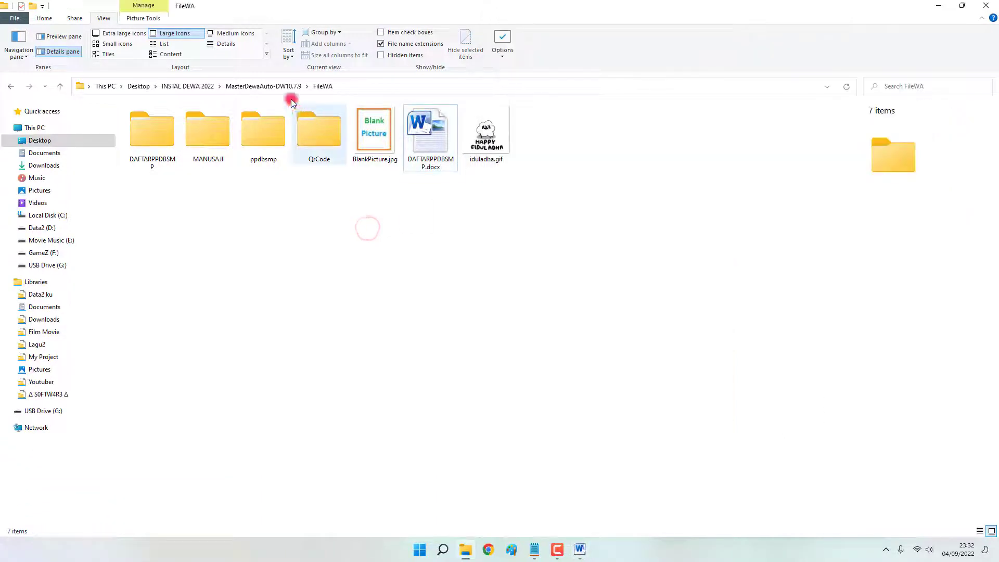
click(275, 86)
double_click(149, 210)
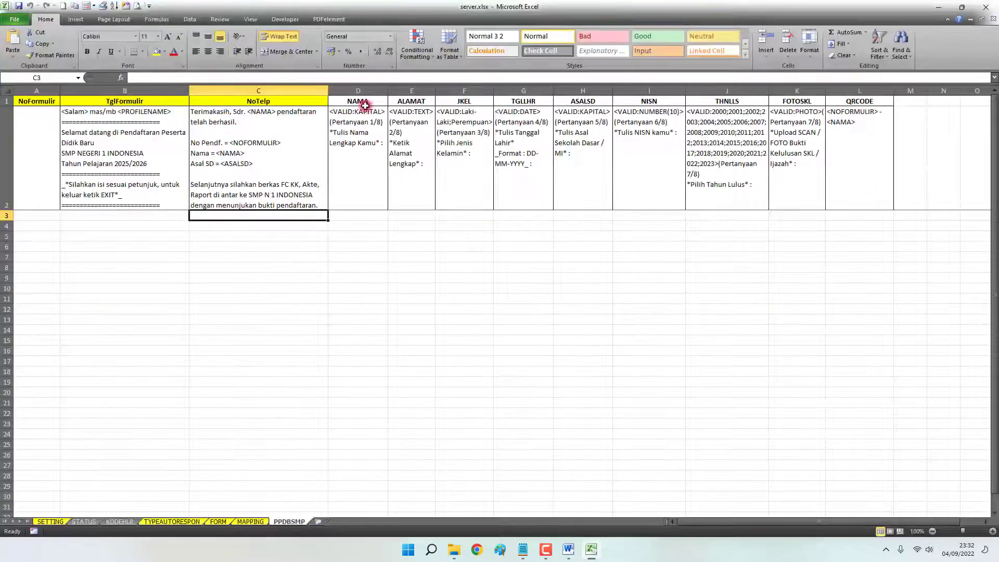
click(364, 104)
click(410, 103)
click(467, 103)
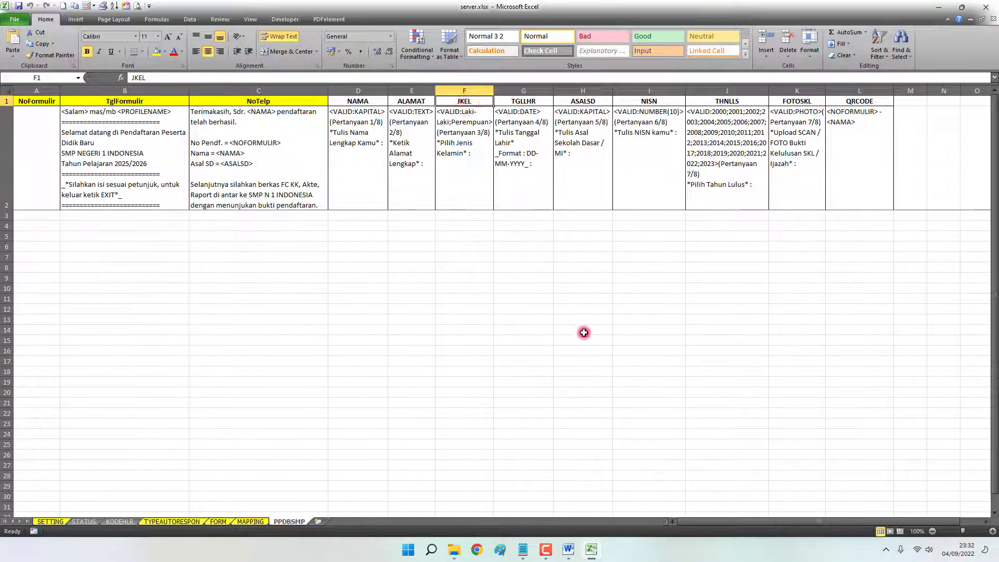
Place the Word template below the PPDBSMP headers and match its placeholders from <NAMA> to <THNLLS>, including their angle brackets.
click(567, 548)
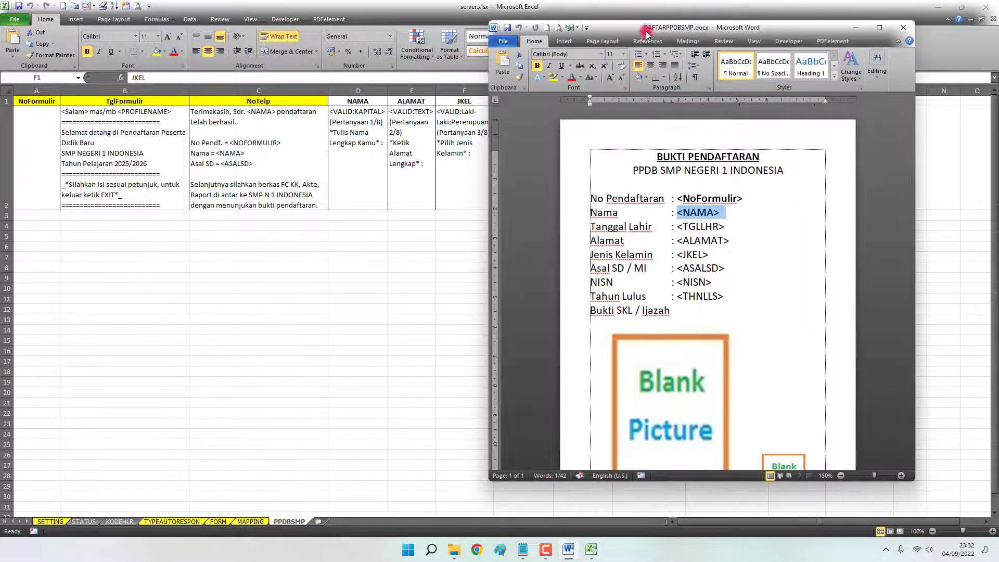
drag(643, 112, 480, 132)
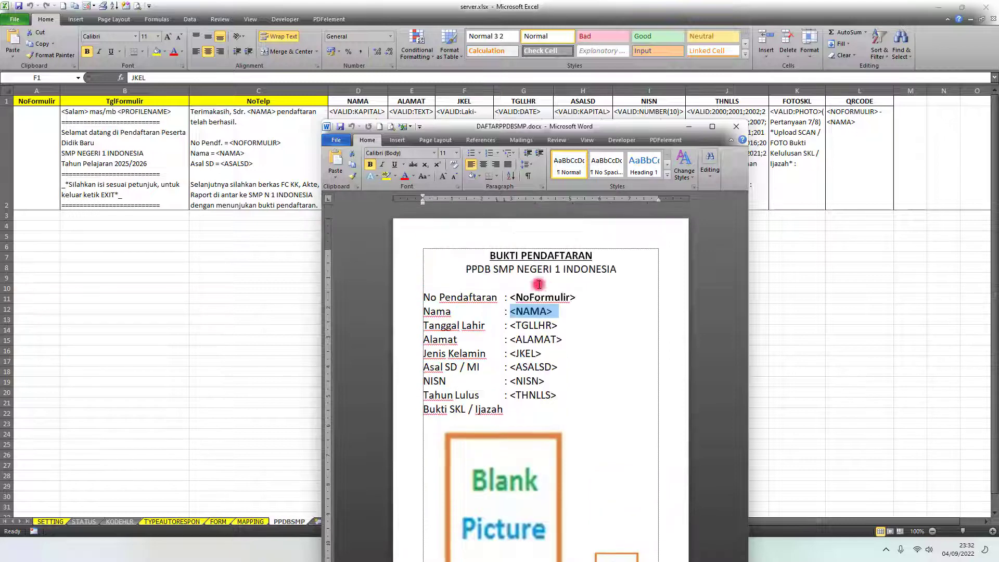
key(ctrl+b)
drag(516, 325, 546, 311)
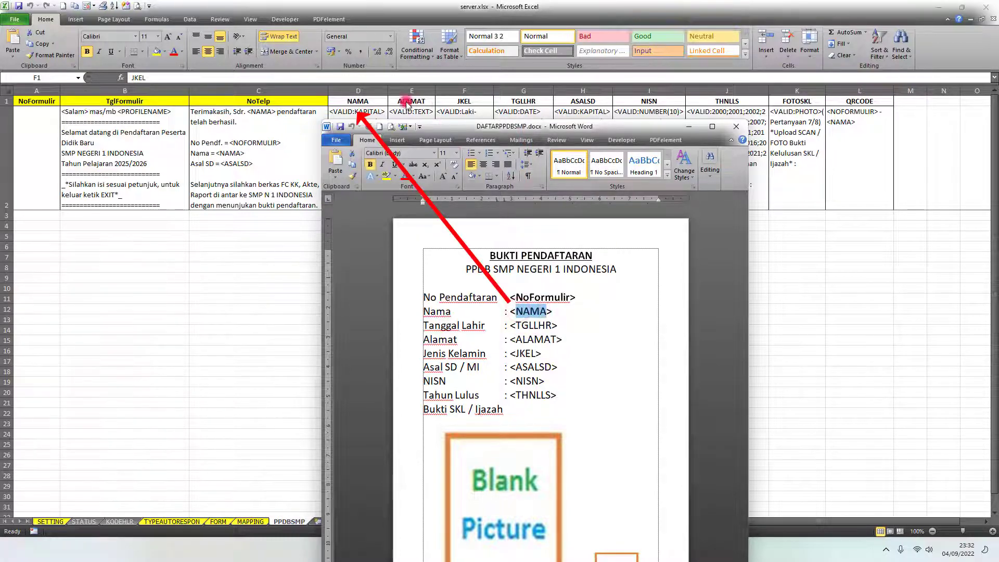
click(558, 325)
drag(554, 325, 511, 339)
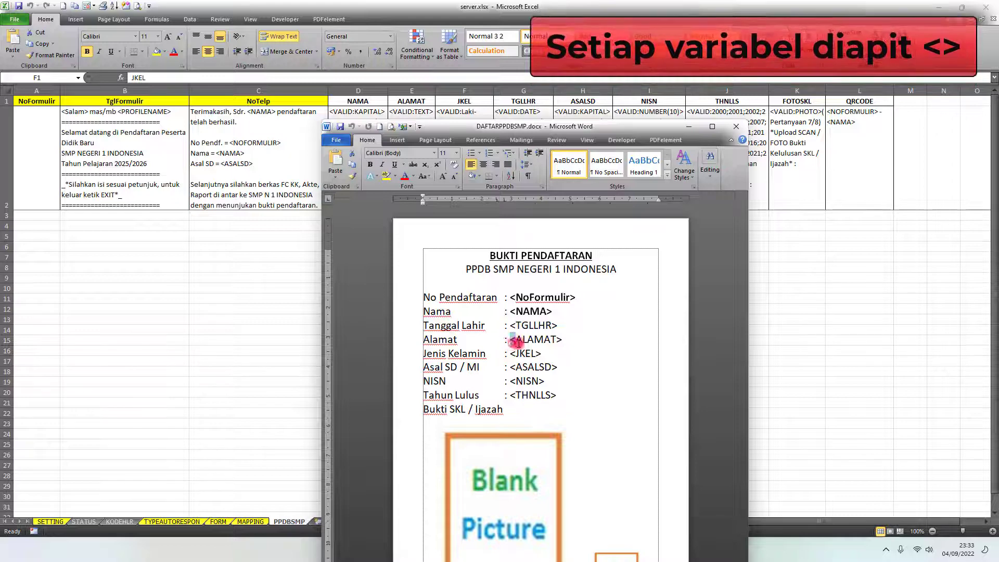
click(559, 395)
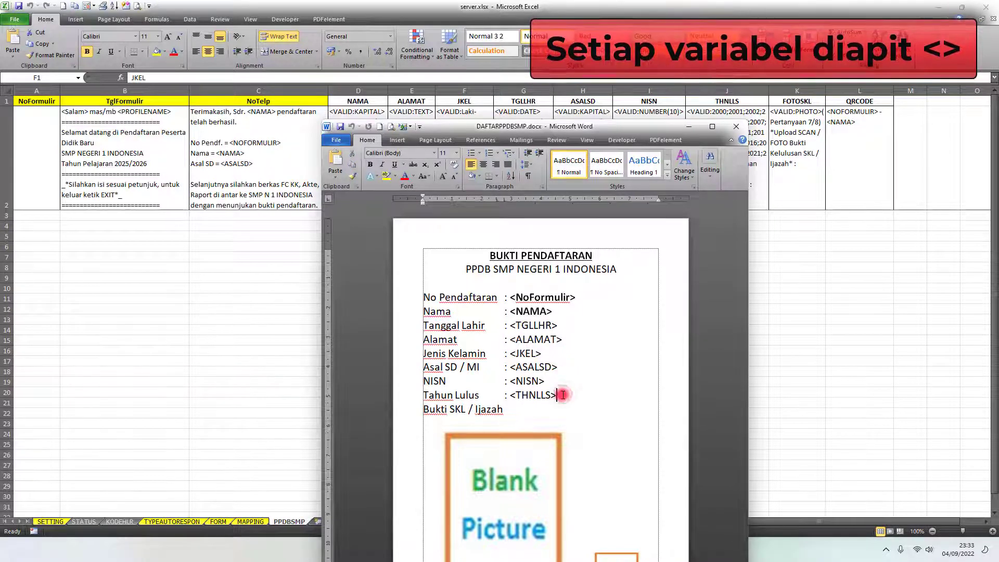
Examine the large and small Blank Picture images in the template beneath Bukti SKL / Ijazah.
scroll(558, 393, down, 4)
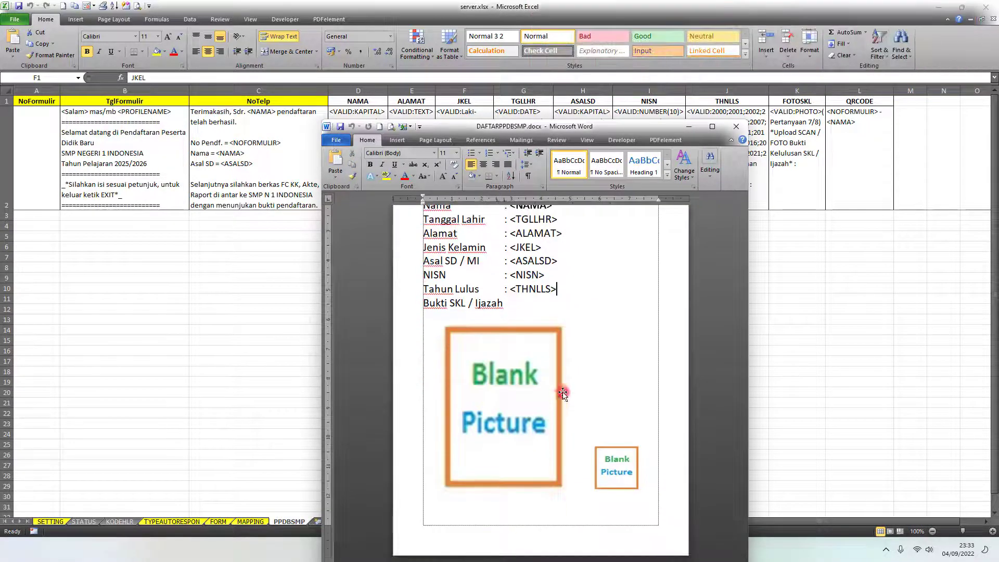
scroll(572, 330, up, 3)
scroll(562, 281, down, 2)
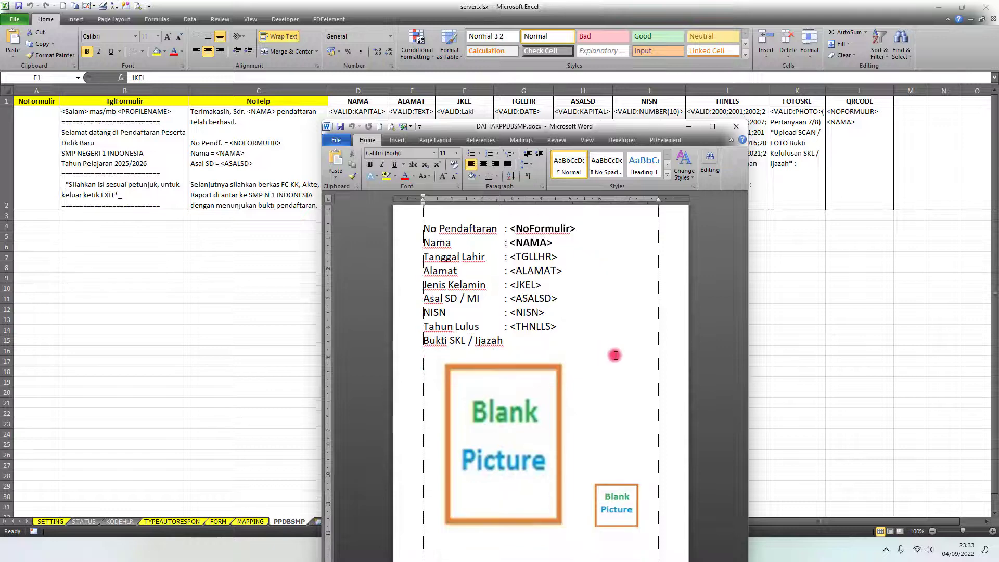
Delete the large Blank Picture beneath Bukti SKL / Ijazah from the Word template.
click(583, 356)
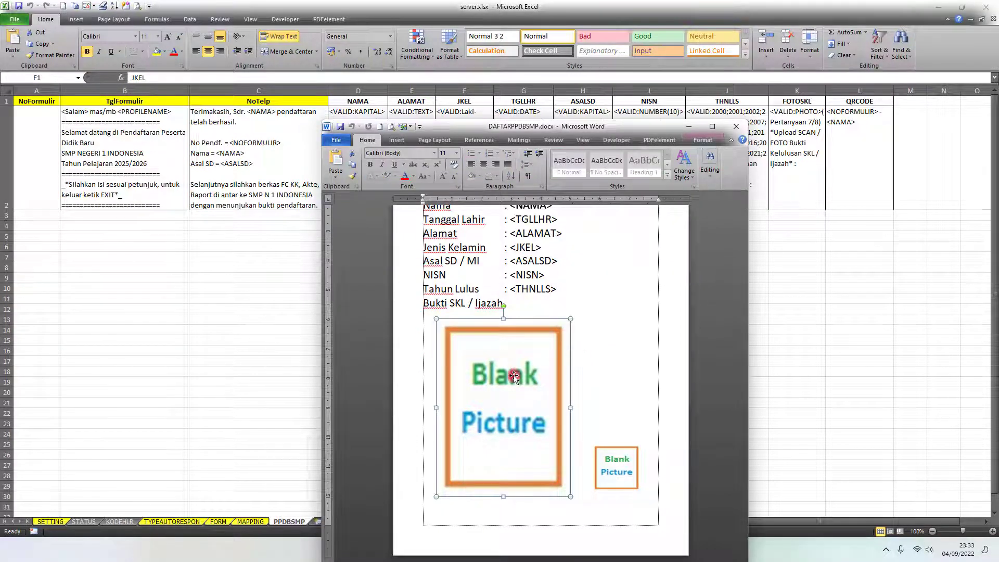
click(597, 359)
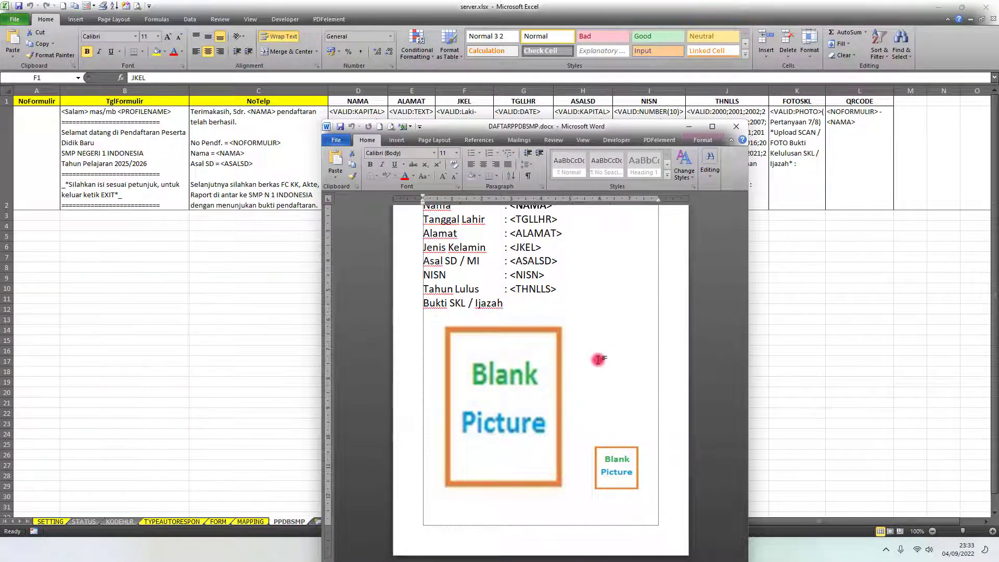
click(498, 373)
key(Delete)
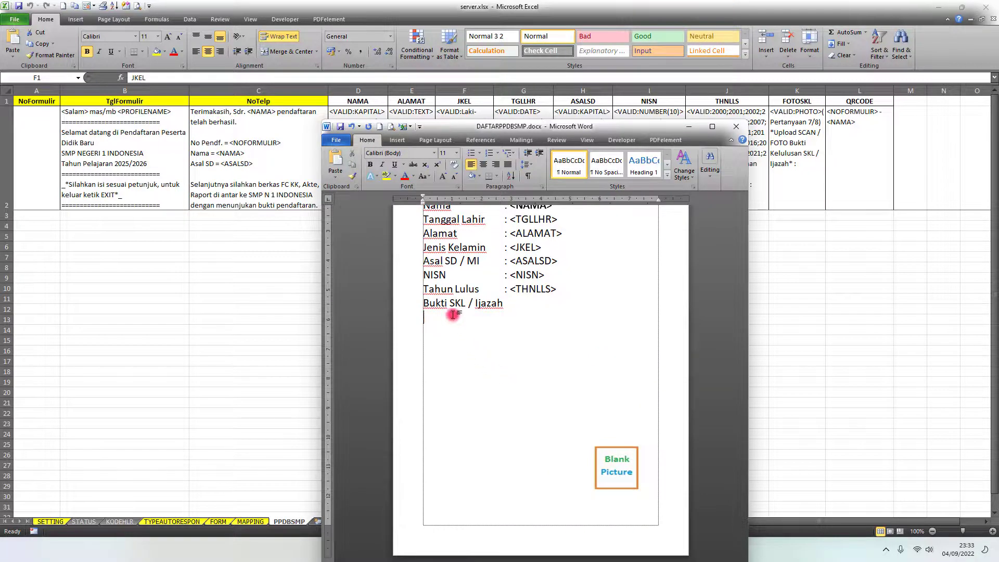
Move the Word template aside and locate BlankPicture.jpg in the FileWA folder of MasterDewaAuto-DW10.7.9.
click(276, 411)
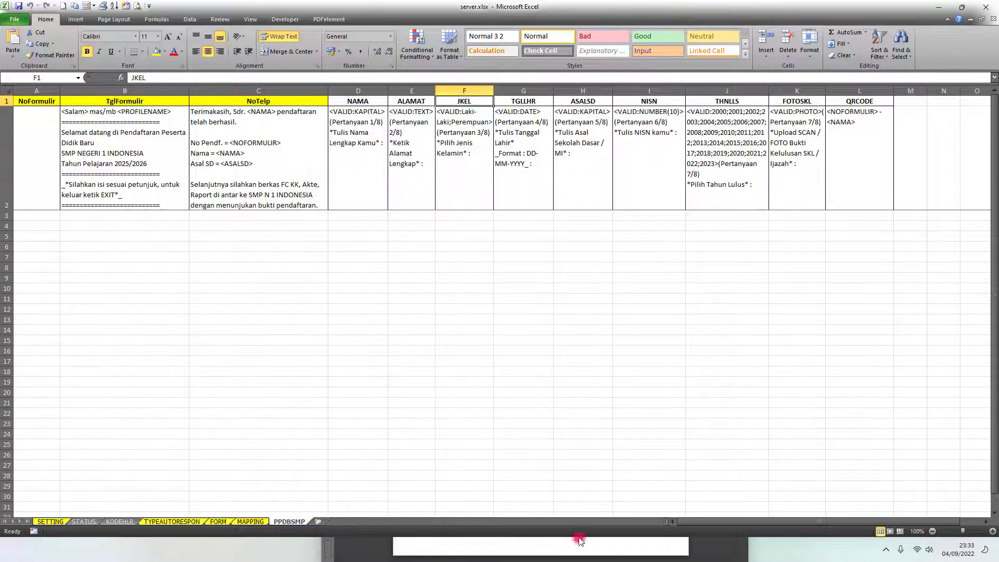
click(566, 548)
drag(513, 131, 670, 43)
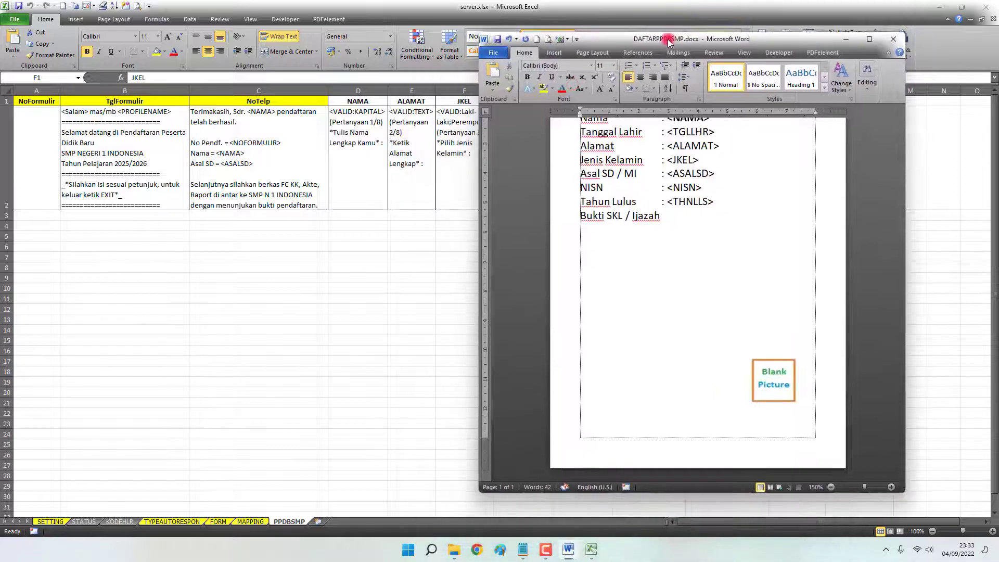
click(463, 549)
click(255, 281)
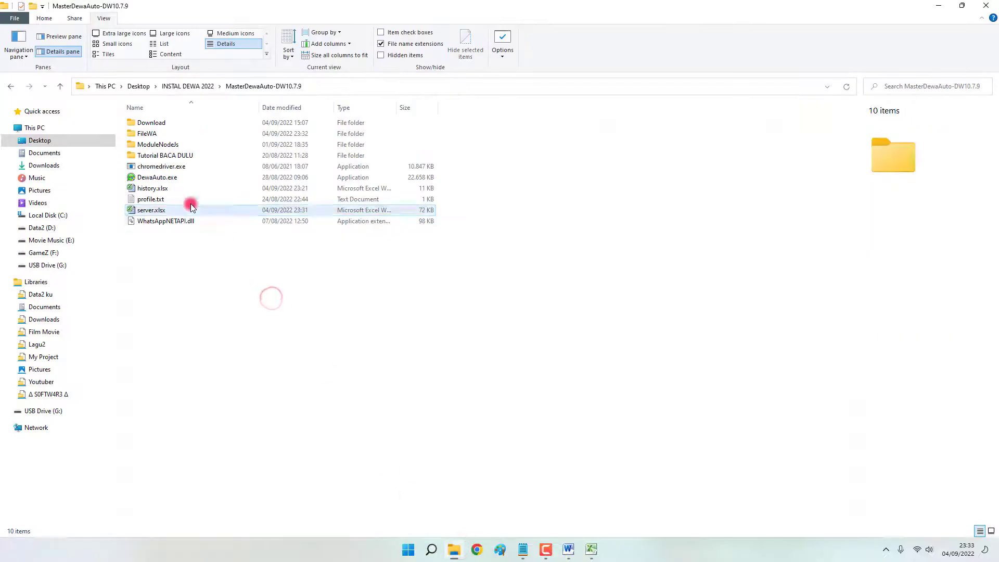
double_click(154, 133)
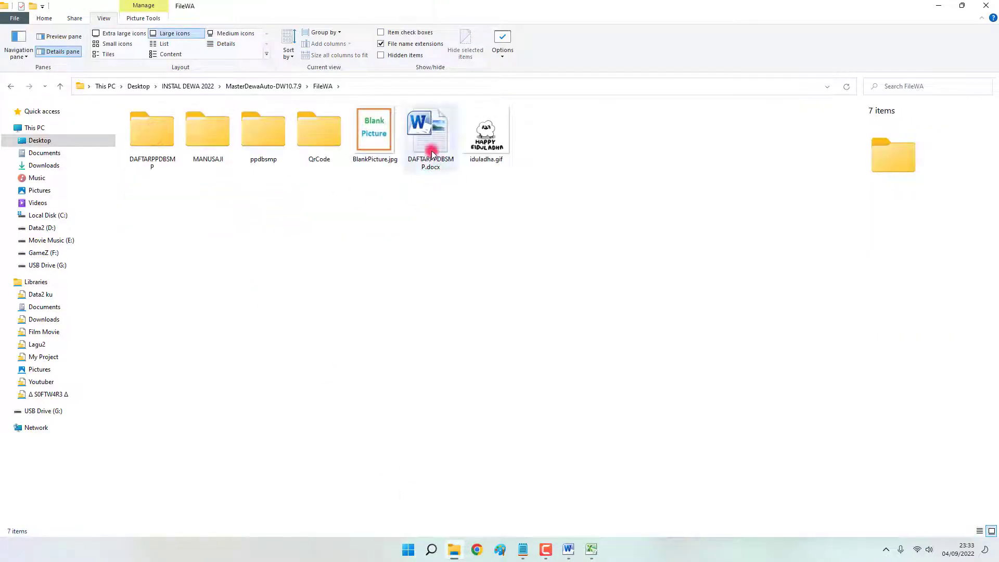
click(398, 138)
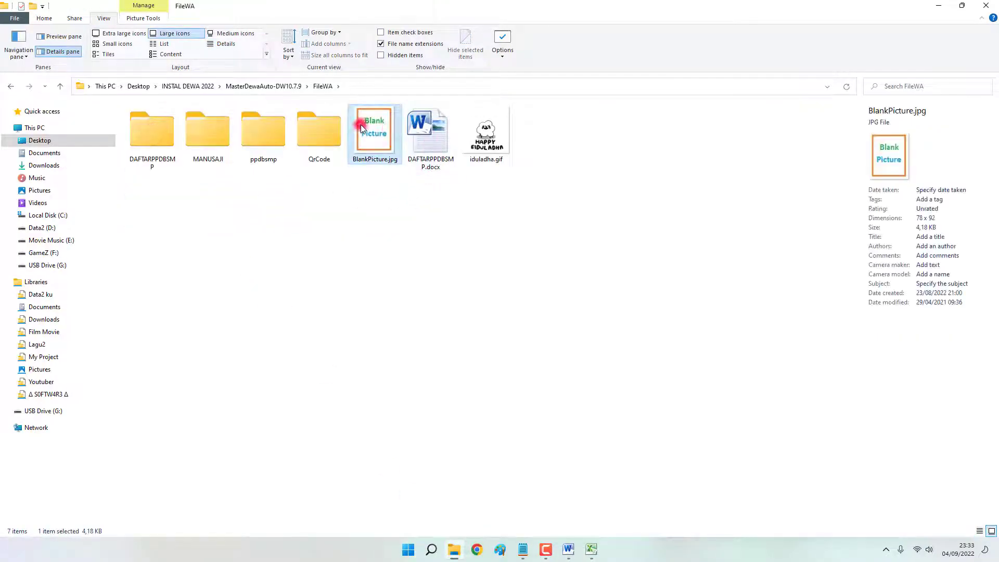
Try to insert a picture beneath Bukti SKL / Ijazah in the Word template, cancel, and undo the large Blank Picture's deletion.
click(567, 549)
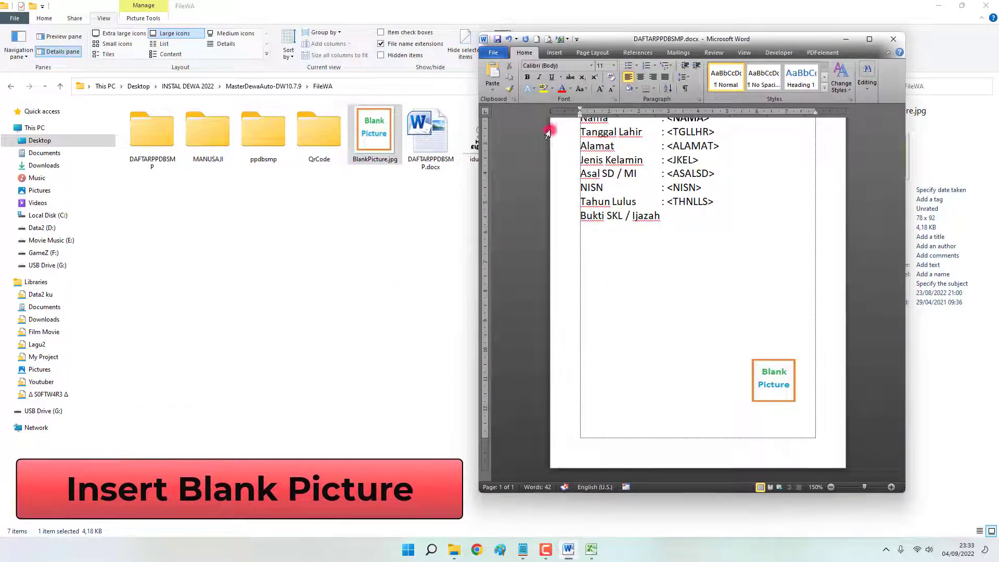
click(557, 54)
click(570, 75)
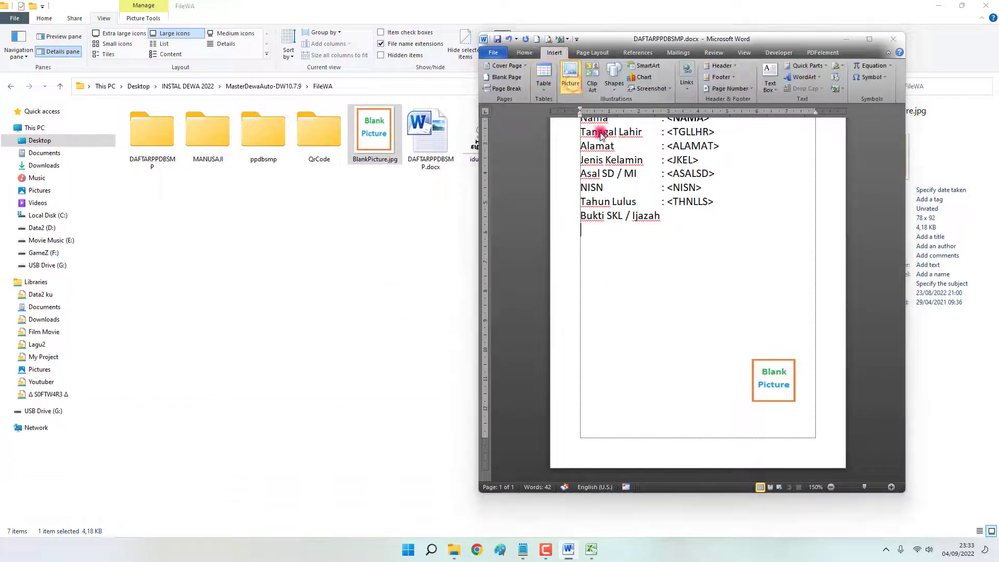
key(Escape)
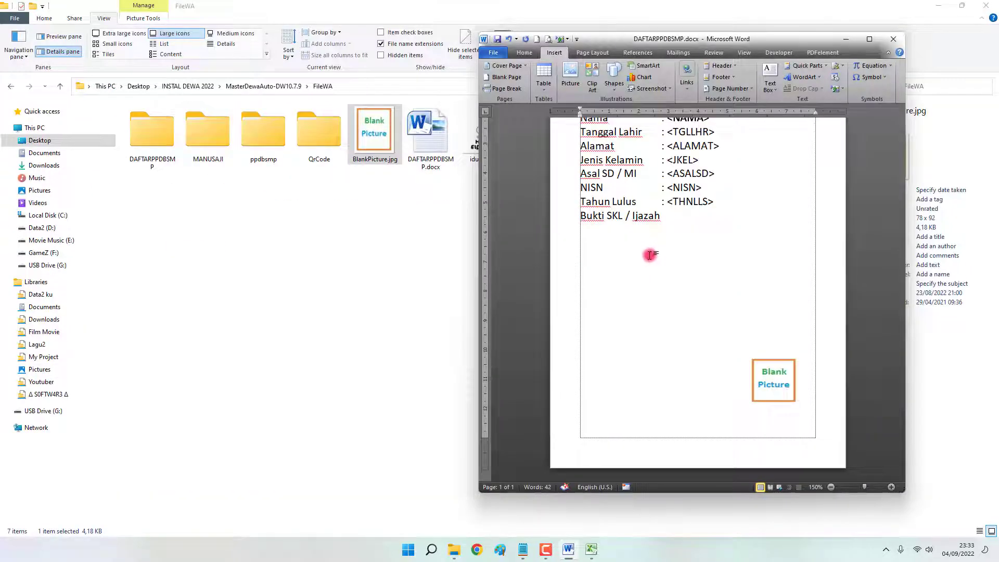
key(ctrl+z)
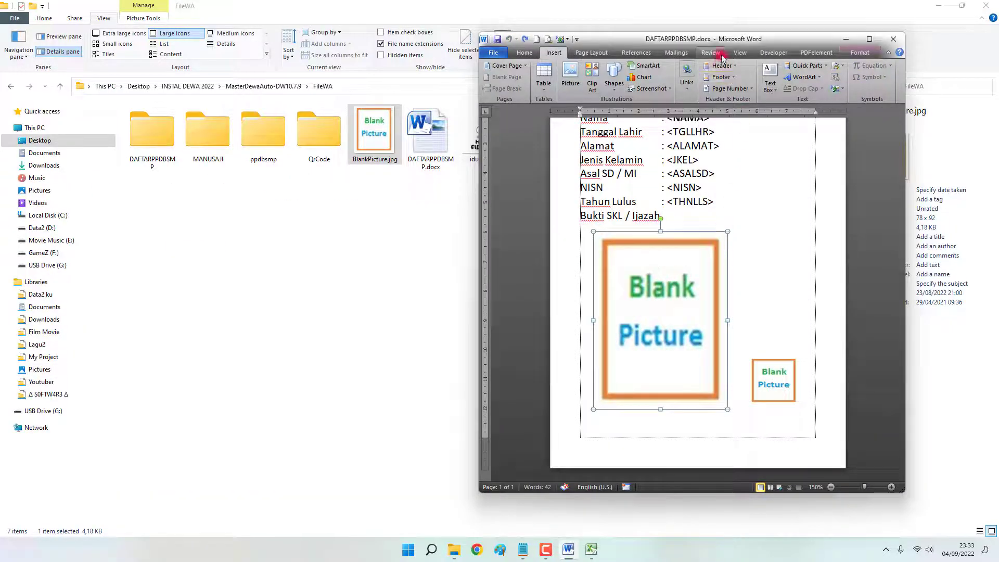
scroll(718, 229, up, 1)
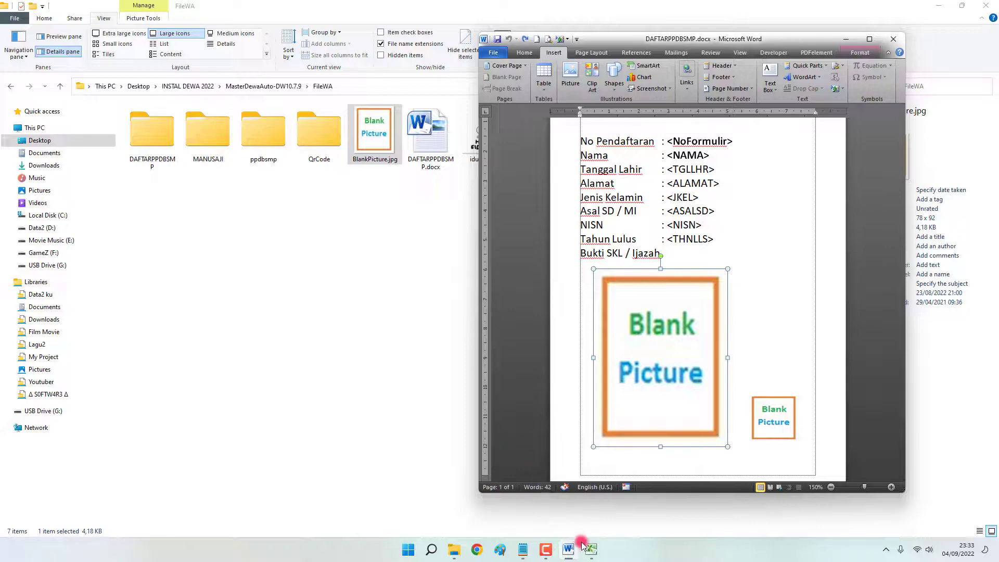
Check the QRCODE and FOTOSKL columns in server.xlsx and place the Word template beside them.
click(582, 548)
click(864, 132)
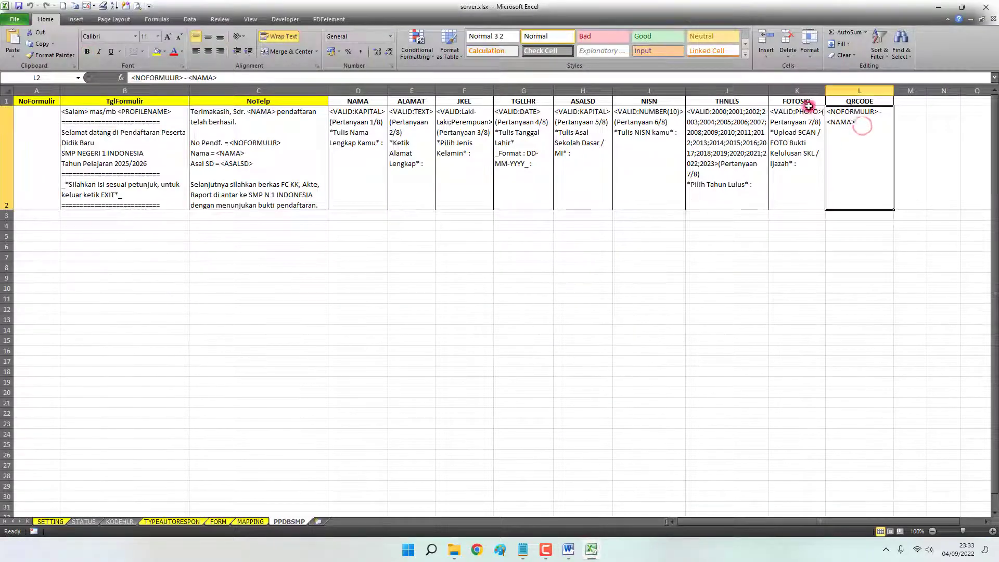
drag(798, 104, 793, 133)
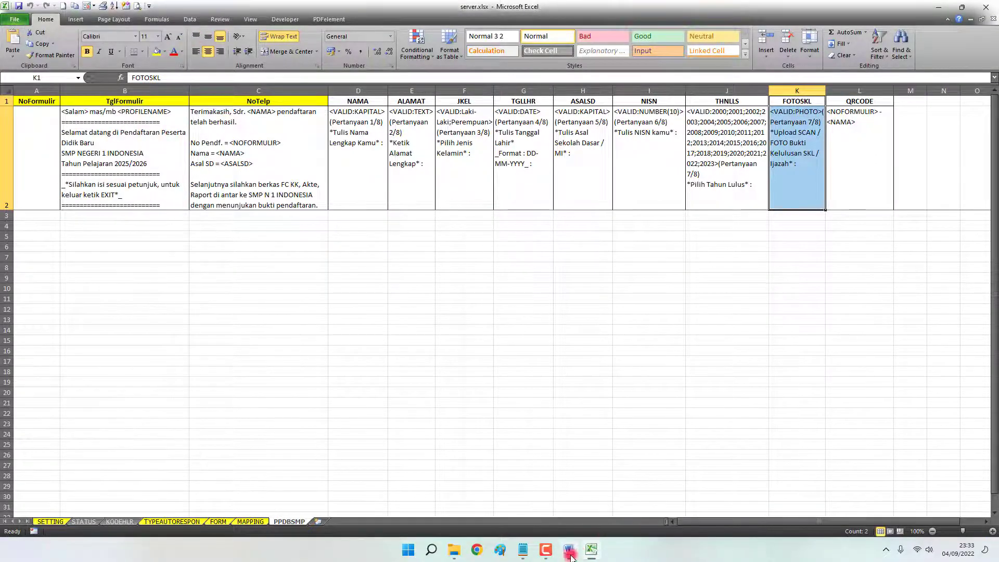
click(570, 551)
drag(603, 46, 318, 43)
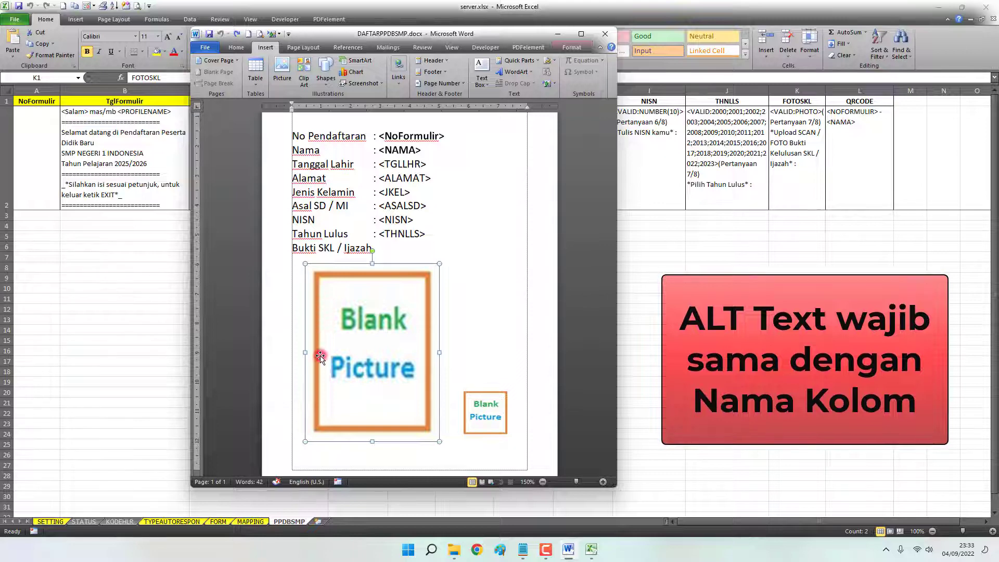
Examine the large Blank Picture's Alt Text title in its picture formatting and compare it with the FOTOSKL column header.
right_click(320, 357)
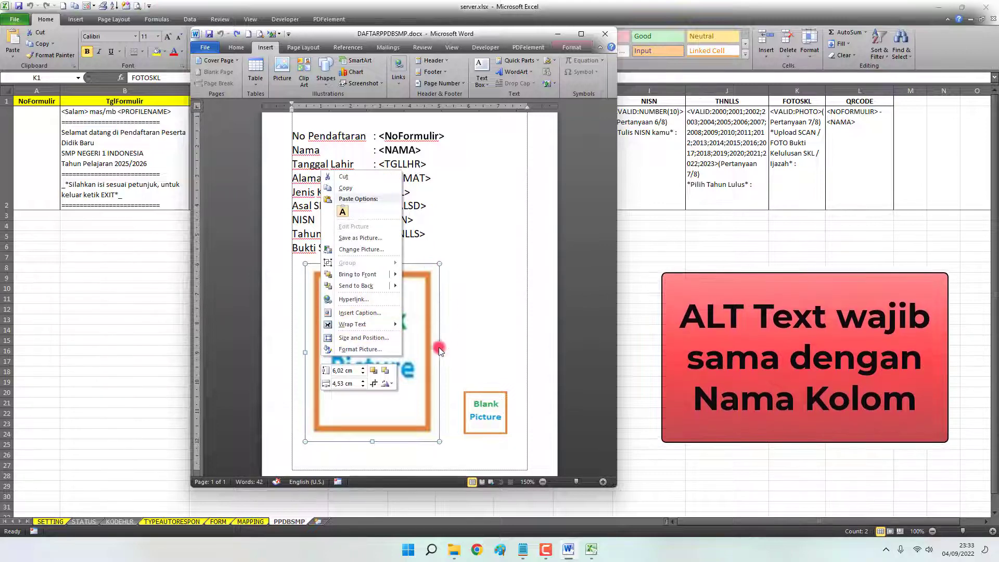
right_click(346, 419)
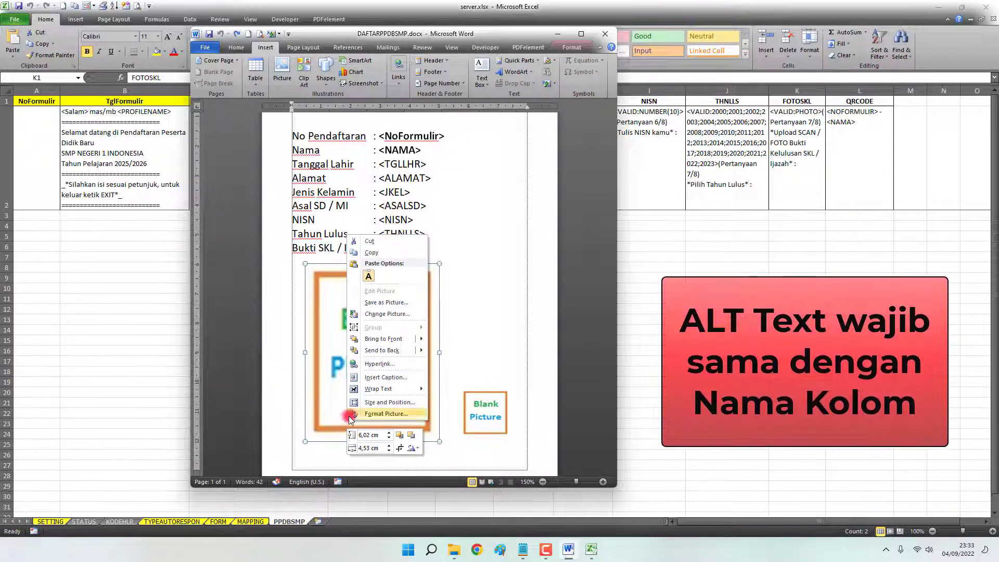
click(388, 414)
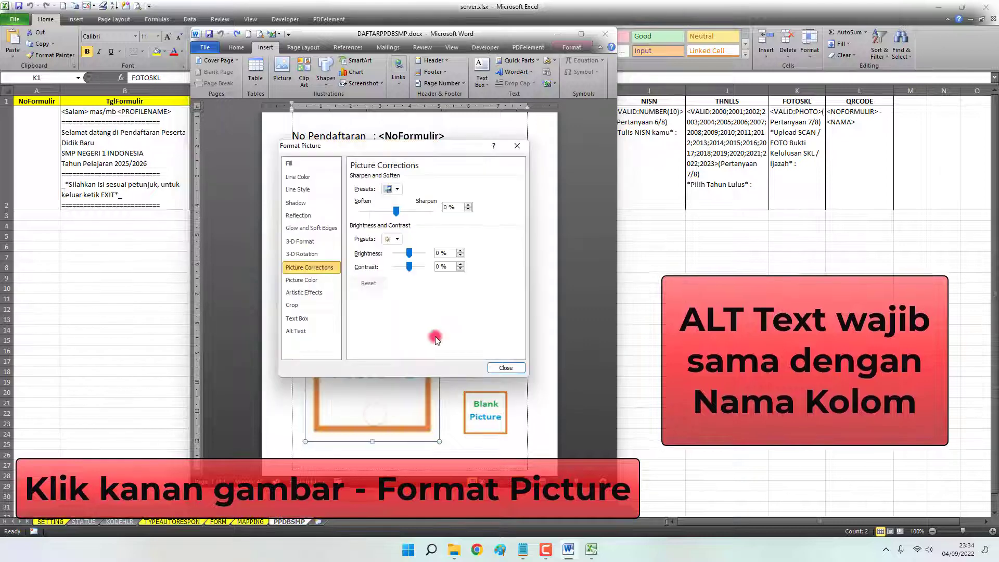
drag(397, 148, 424, 53)
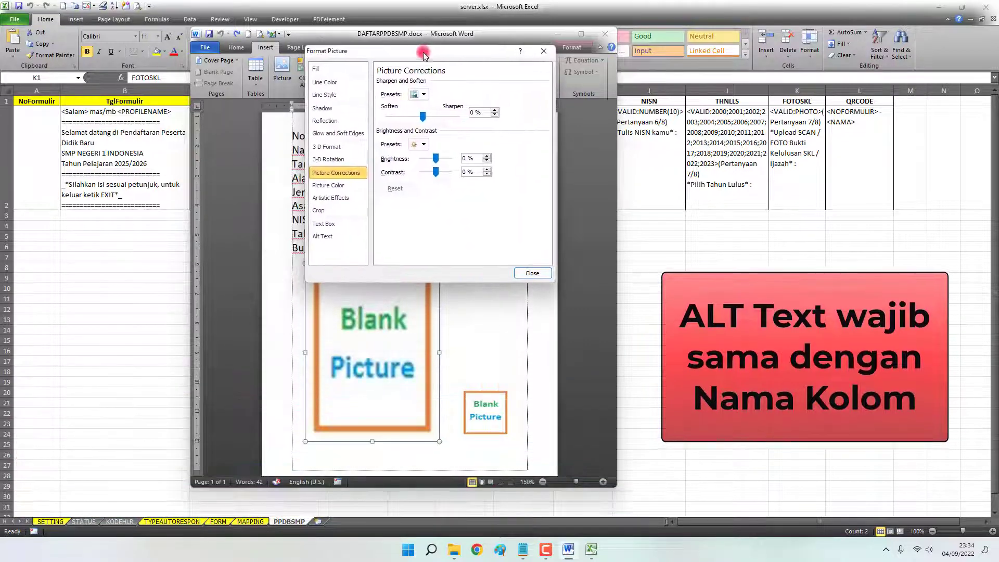
click(328, 237)
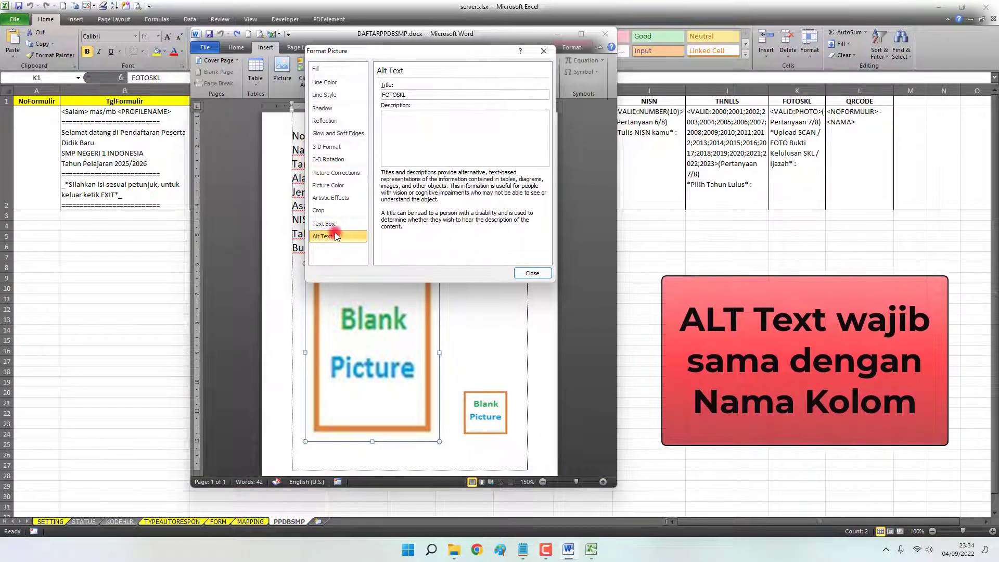
click(394, 94)
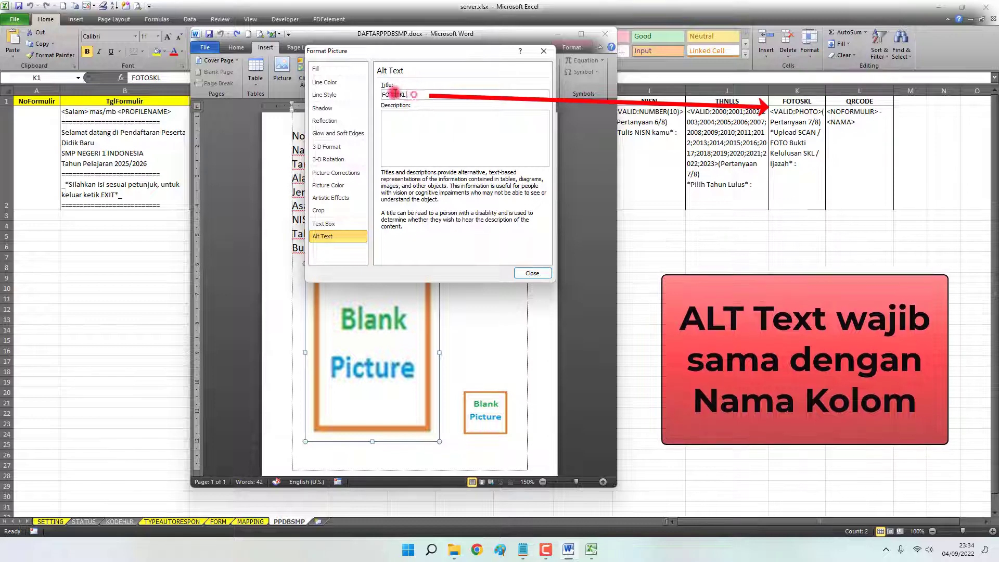
double_click(395, 94)
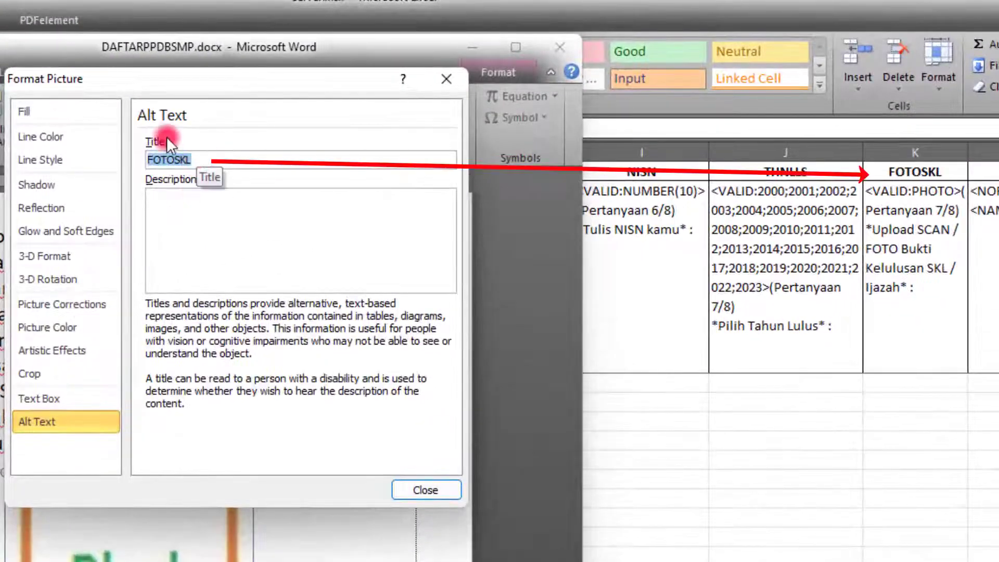
click(413, 488)
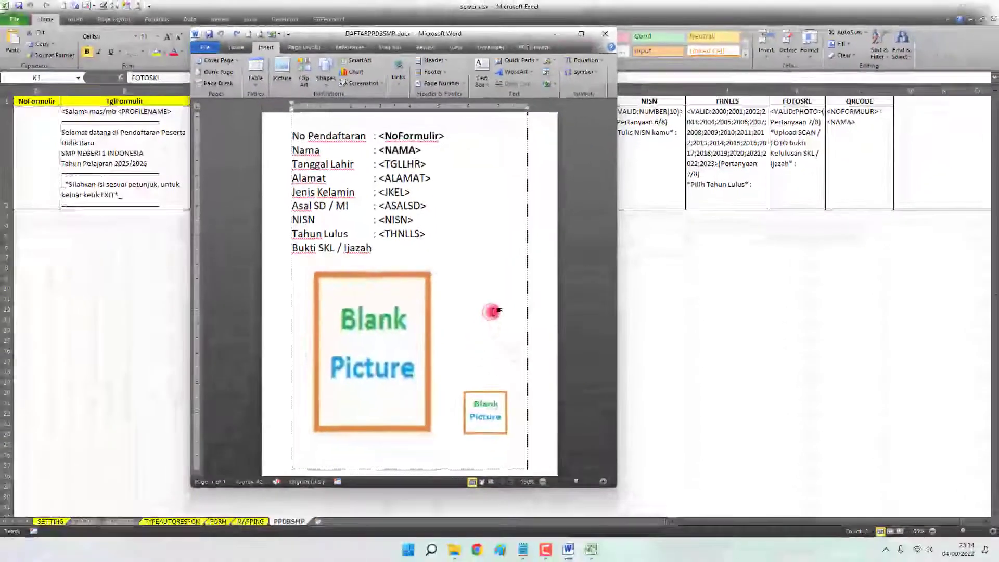
click(490, 318)
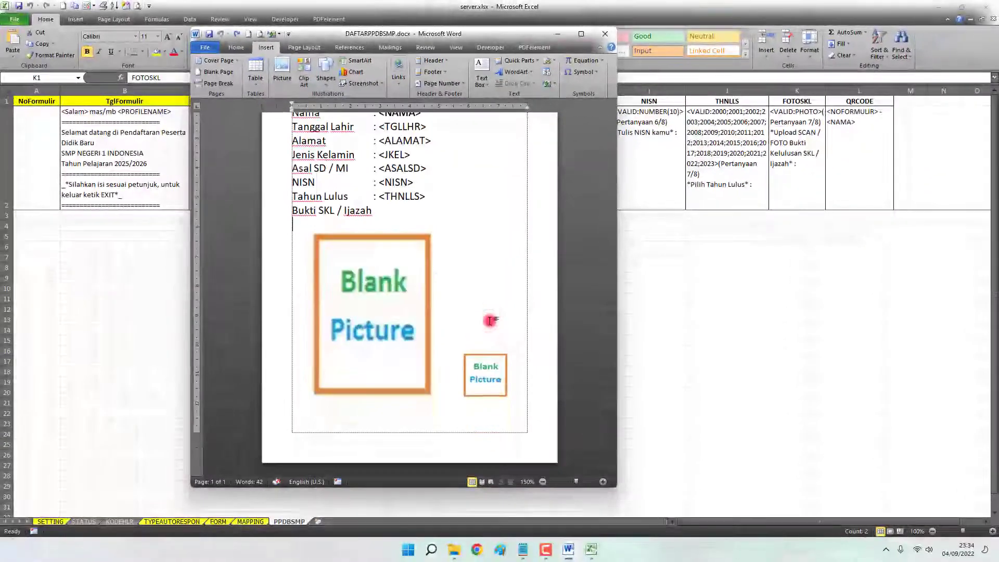
Examine the small Blank Picture's Alt Text title and compare it with the QRCODE column header.
click(486, 378)
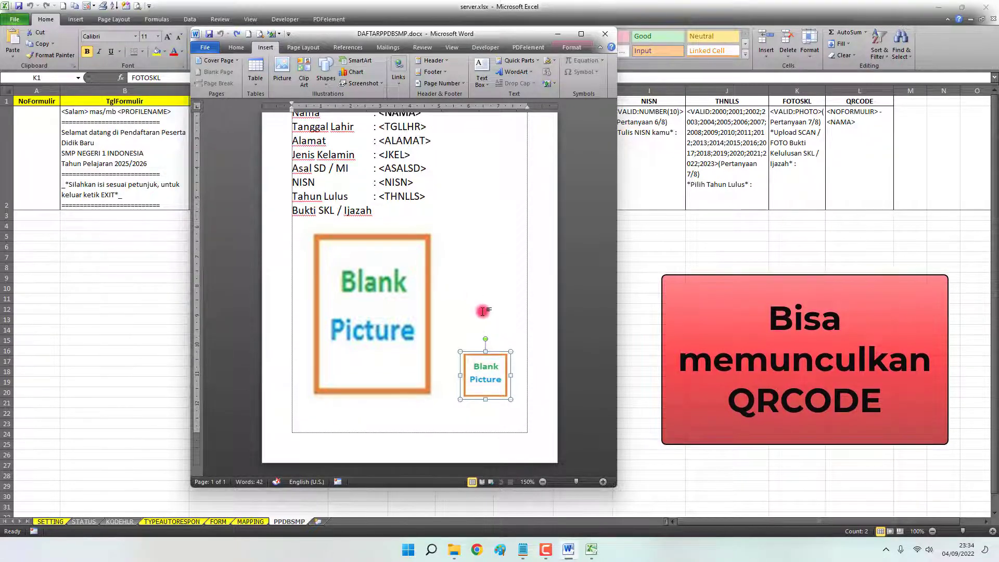
right_click(484, 370)
click(515, 384)
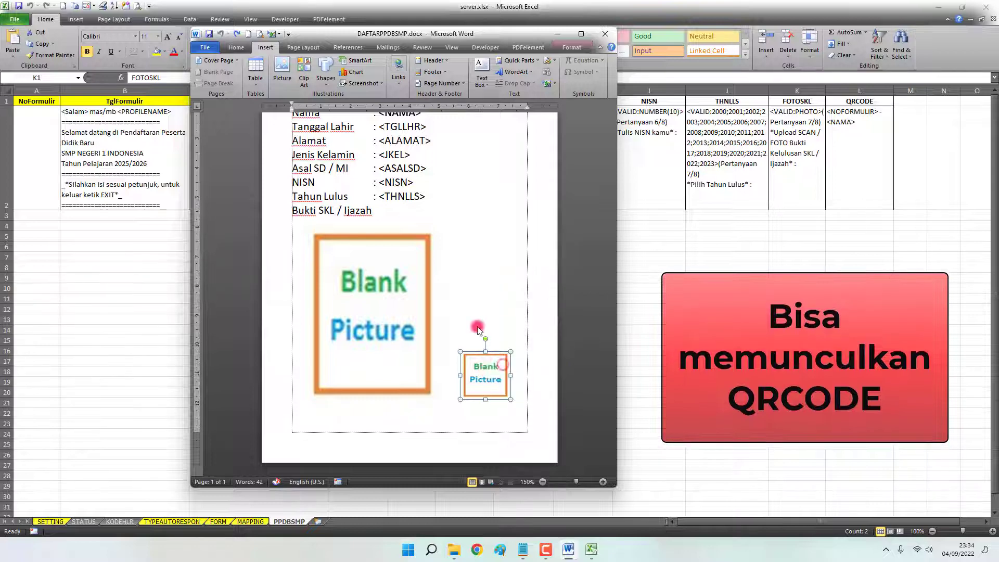
click(339, 225)
click(325, 236)
click(383, 95)
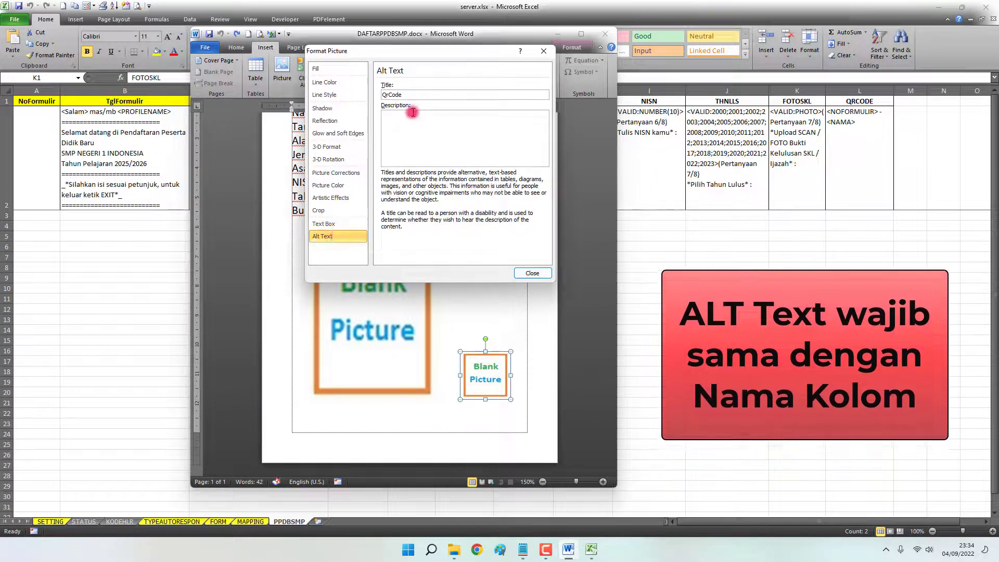
click(410, 113)
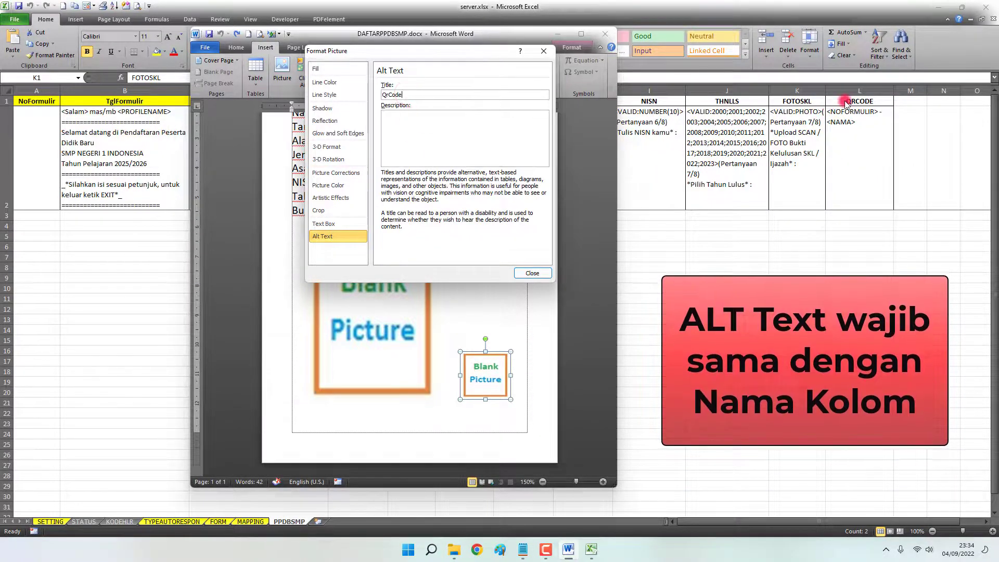
drag(413, 95, 383, 94)
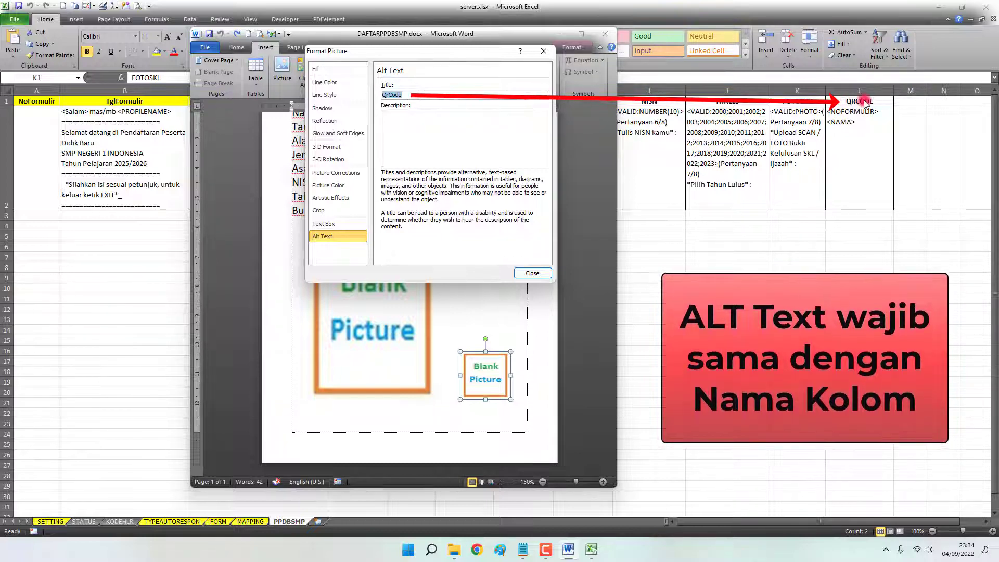
click(536, 271)
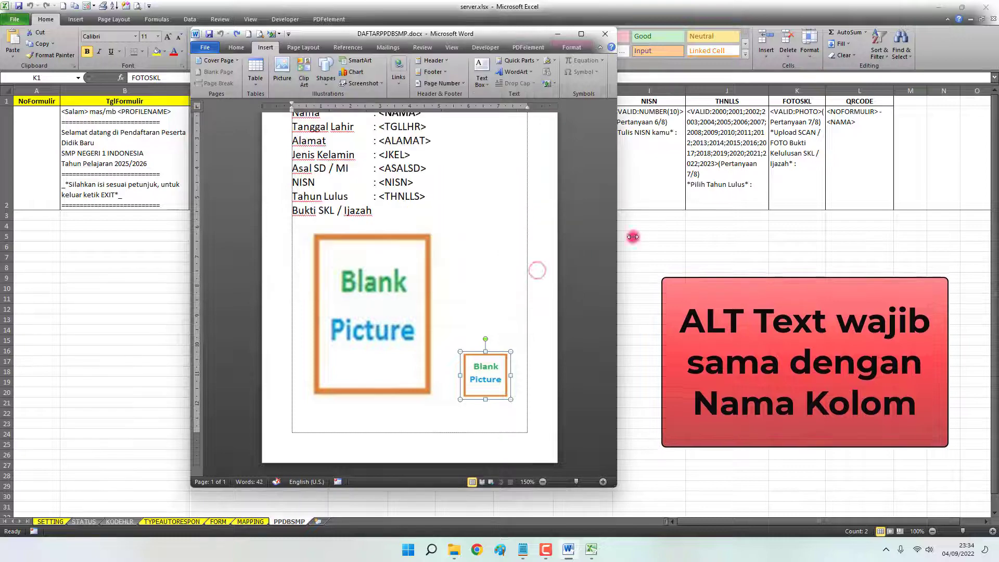
Return to server.xlsx and examine the <NOFORMULIR> and <NAMA> placeholders in the cell below the QRCODE header.
click(861, 129)
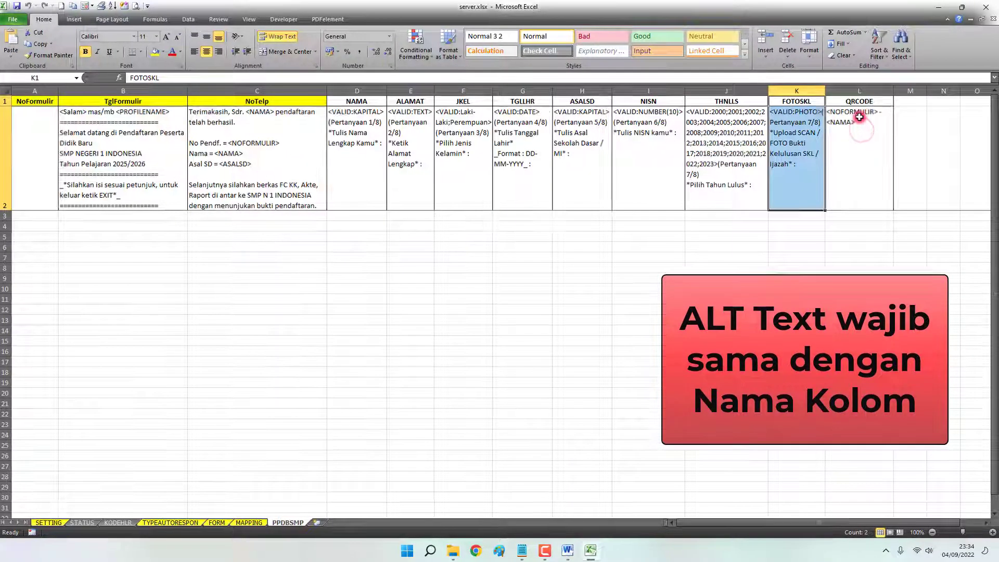
click(858, 119)
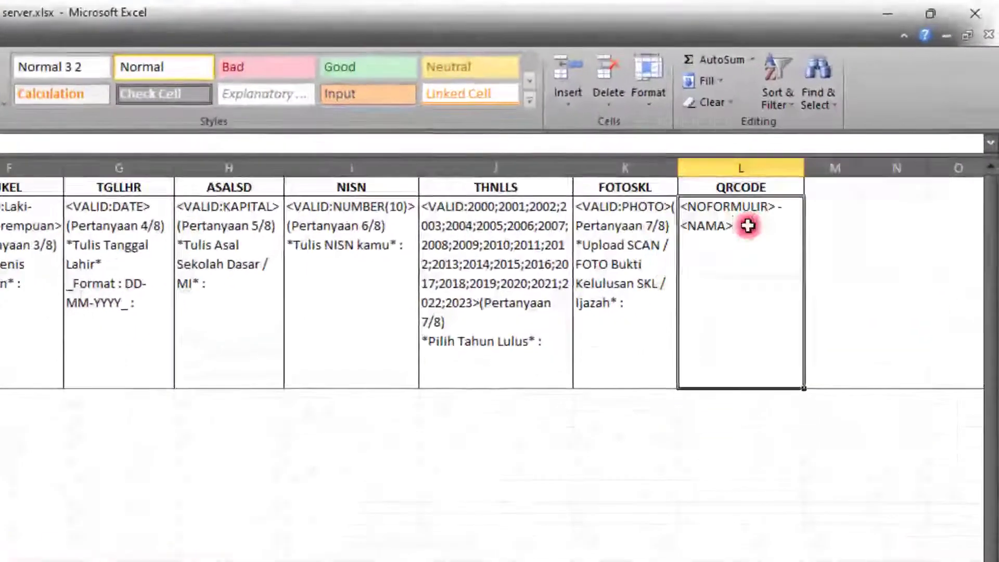
double_click(864, 121)
drag(868, 122, 821, 114)
click(717, 453)
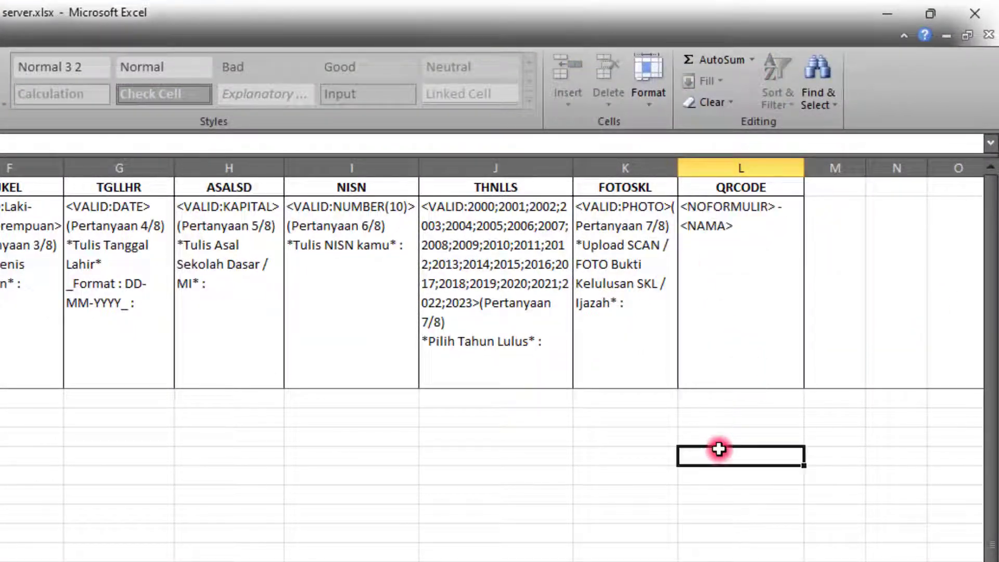
click(744, 234)
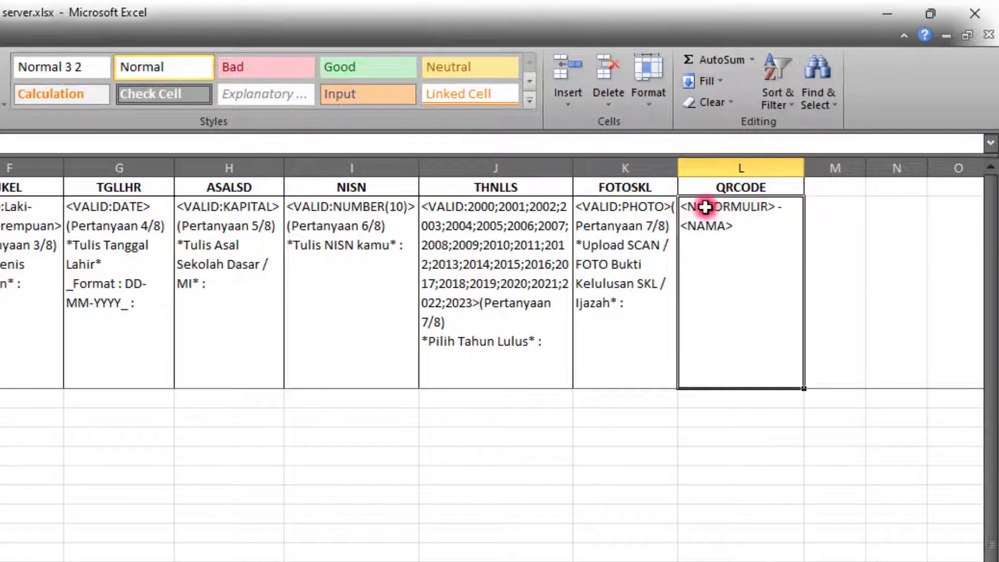
Inspect the text <NOFORMULIR> - <NAMA> inside the cell under QRCODE and leave the cell unchanged.
double_click(752, 225)
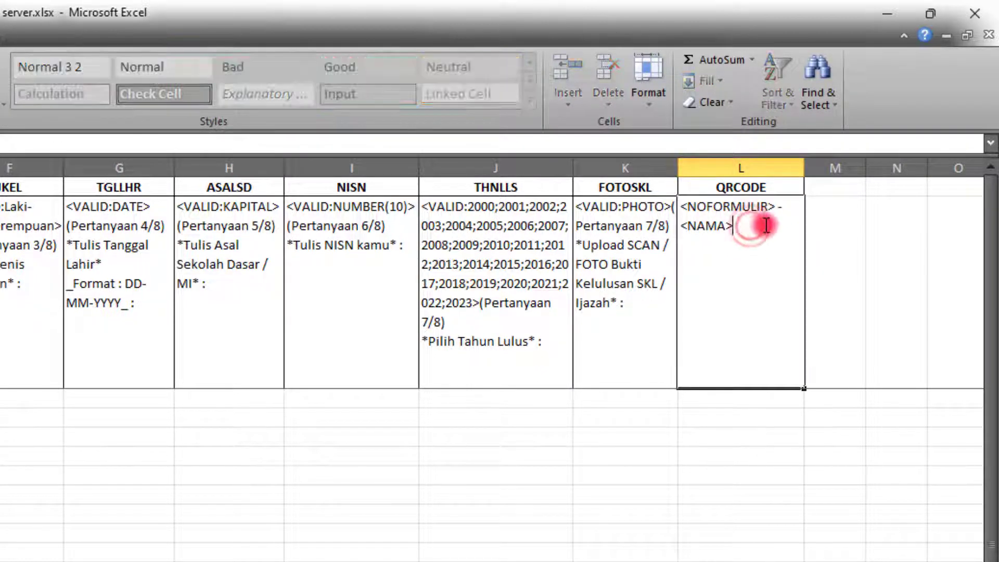
drag(761, 225, 739, 231)
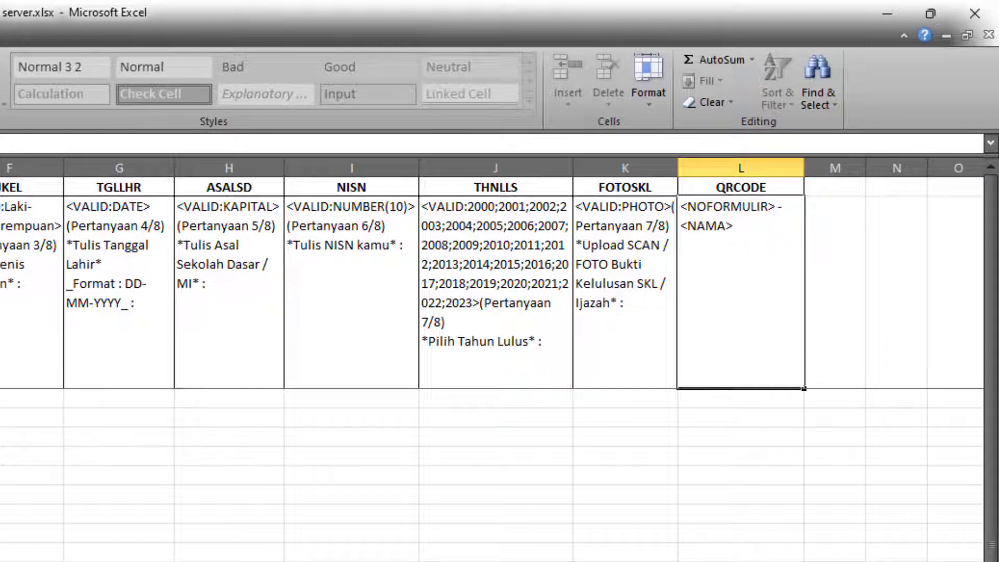
click(0, 333)
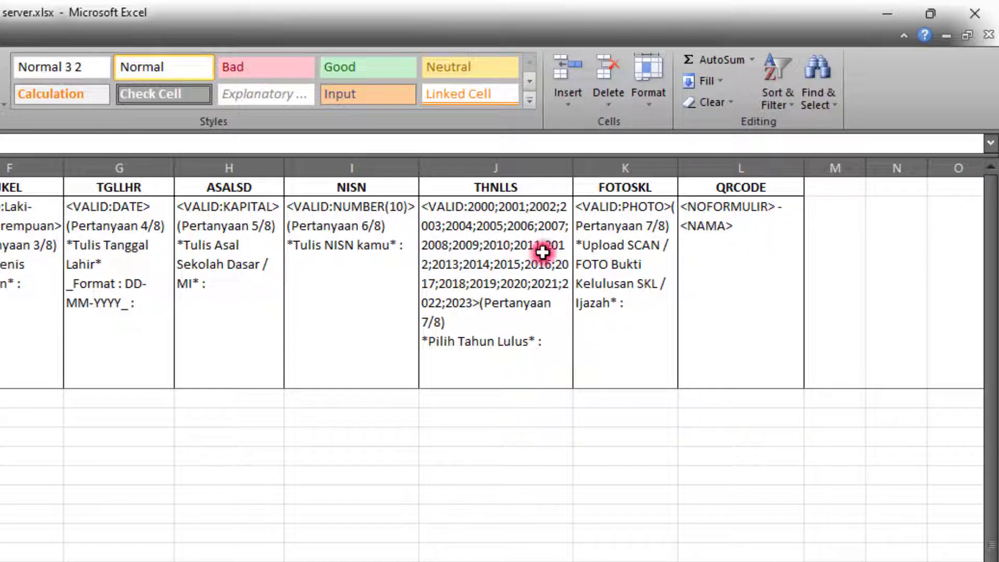
click(728, 238)
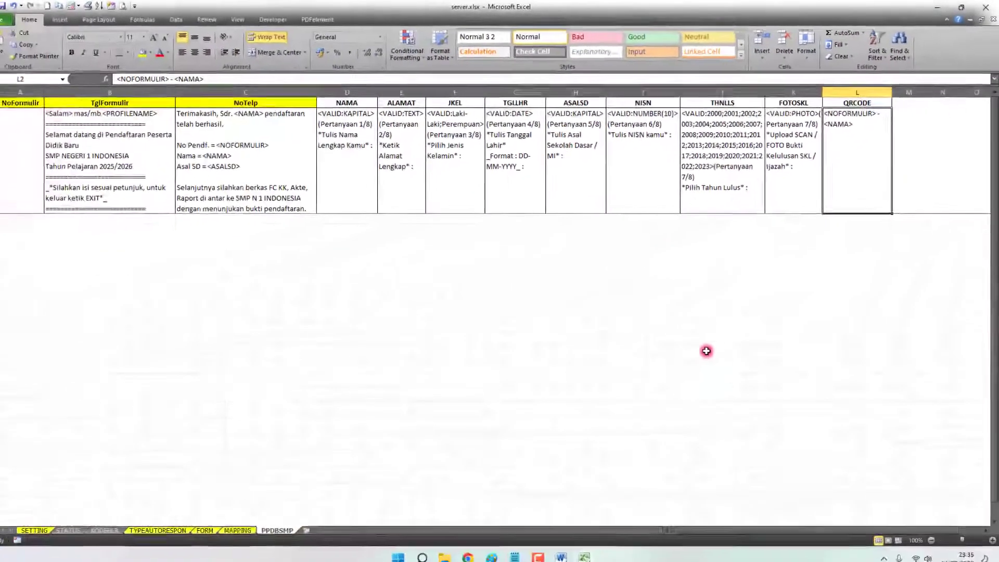
Switch to the Word template and recheck the small Blank Picture's Alt Text title against the QRCODE column header.
click(568, 549)
click(497, 383)
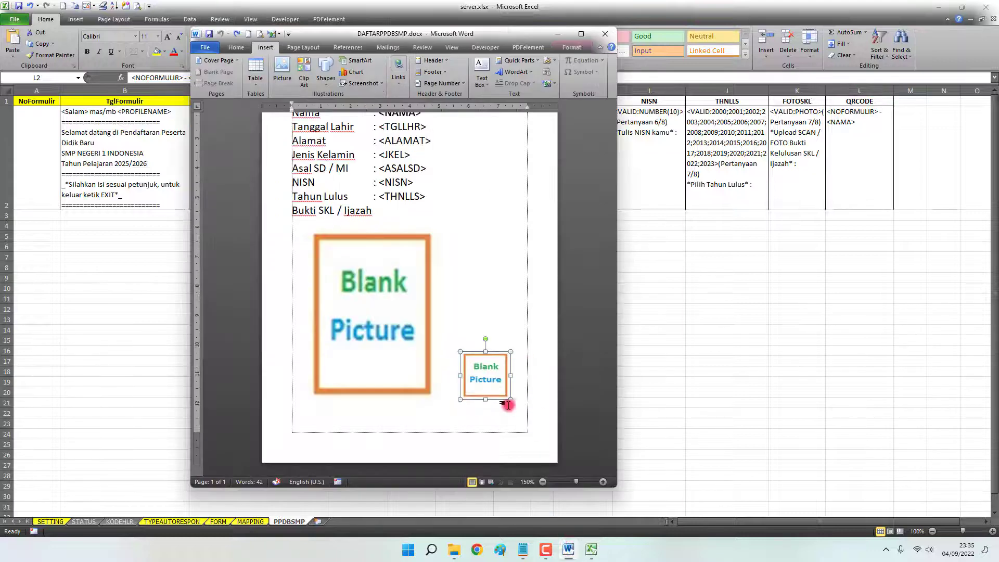
right_click(494, 380)
click(528, 365)
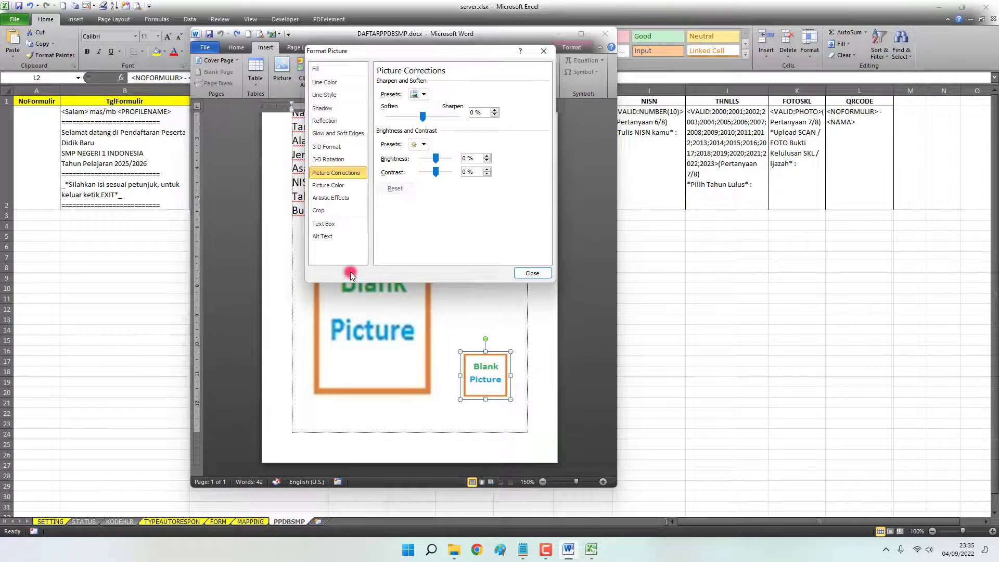
click(334, 237)
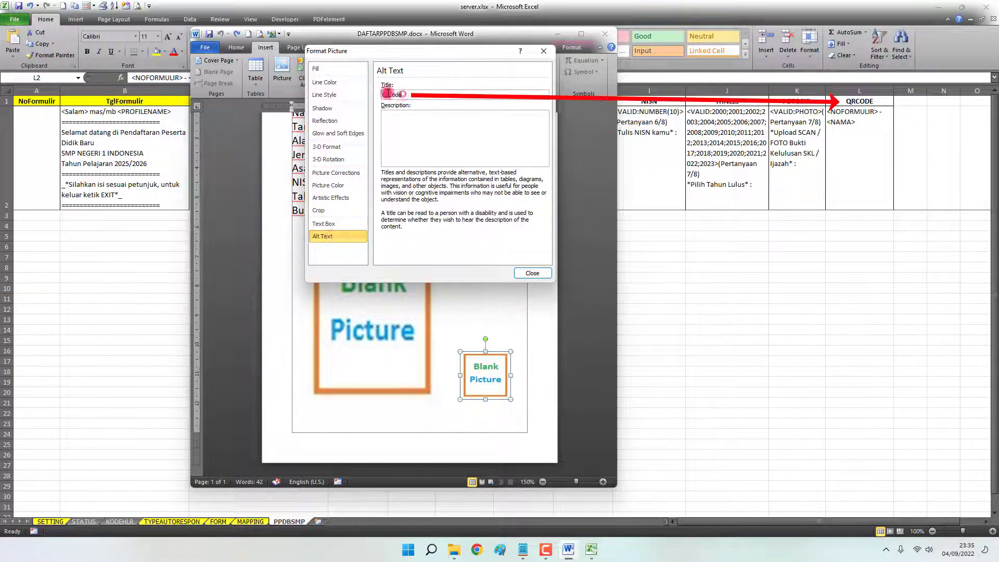
double_click(388, 94)
click(541, 271)
Switch back to server.xlsx and inspect the QRCODE cell's placeholder text in L2 again without editing it.
click(858, 133)
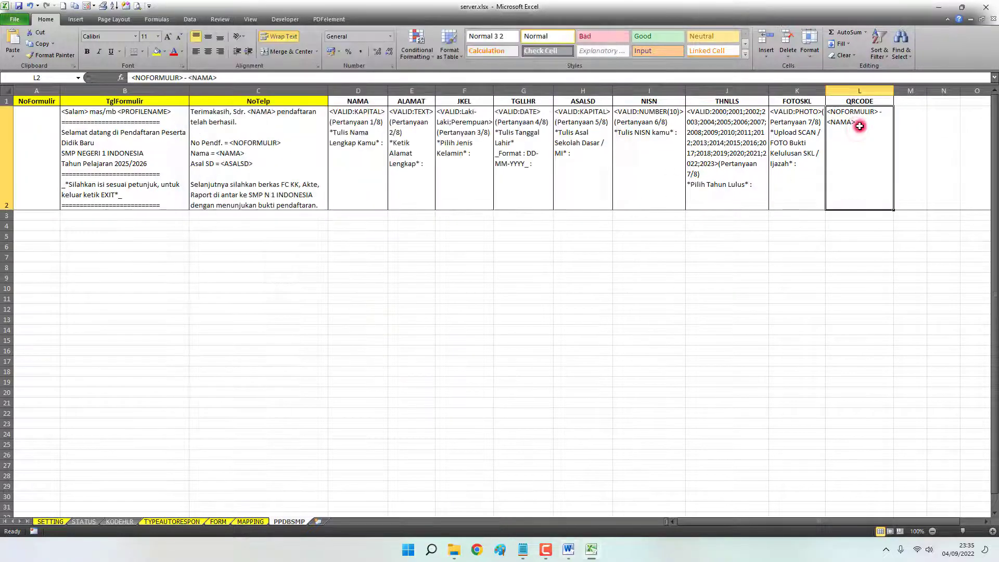
double_click(861, 127)
drag(862, 125, 829, 110)
click(870, 122)
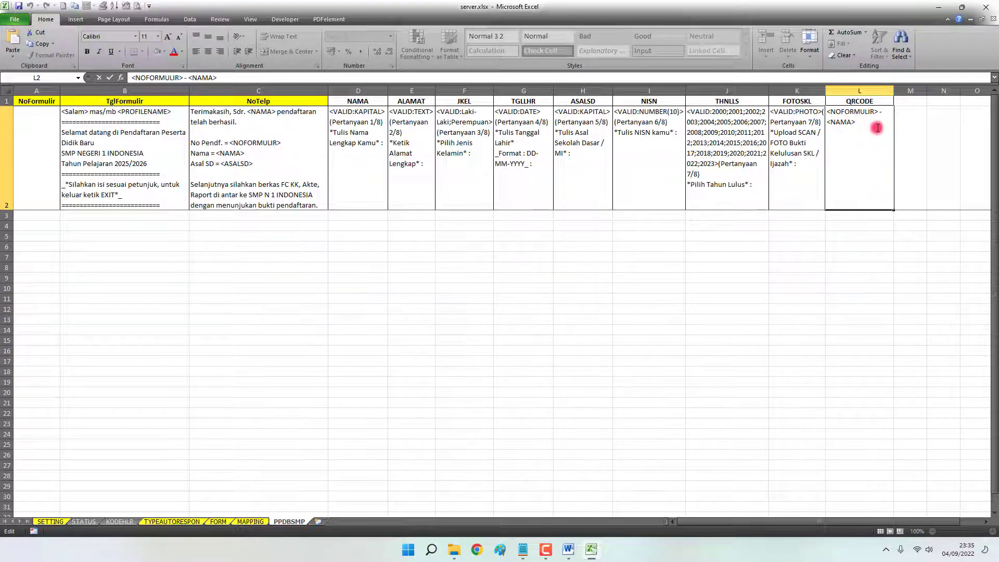
key(Escape)
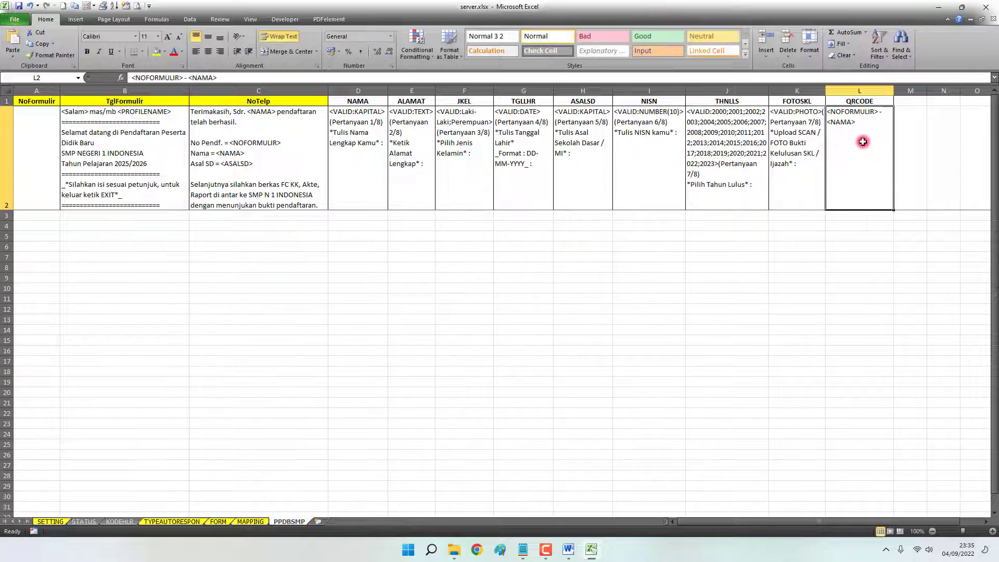
click(808, 155)
click(857, 127)
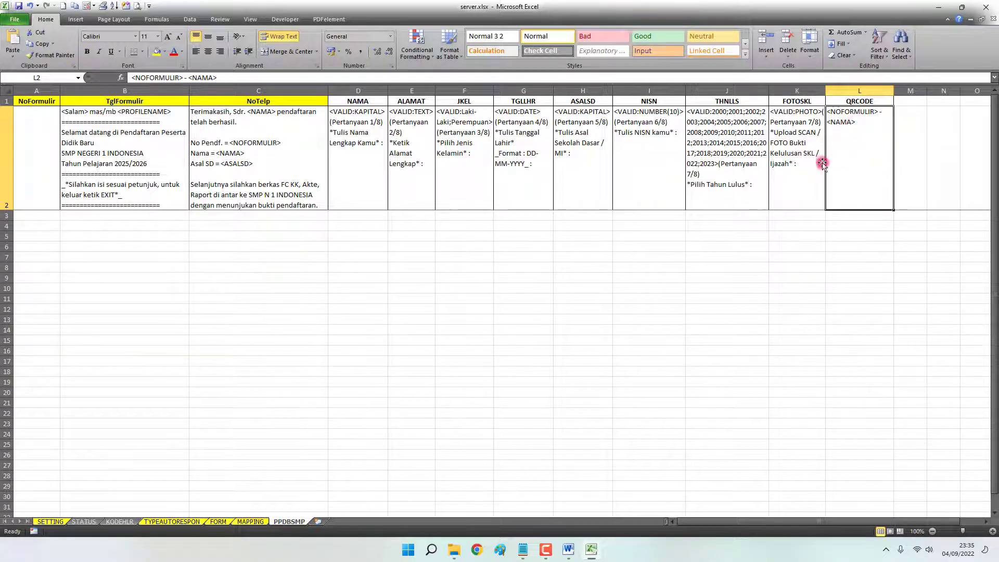
Review the DAFTARPPDBSMP.docx template from its heading and close the document.
click(563, 546)
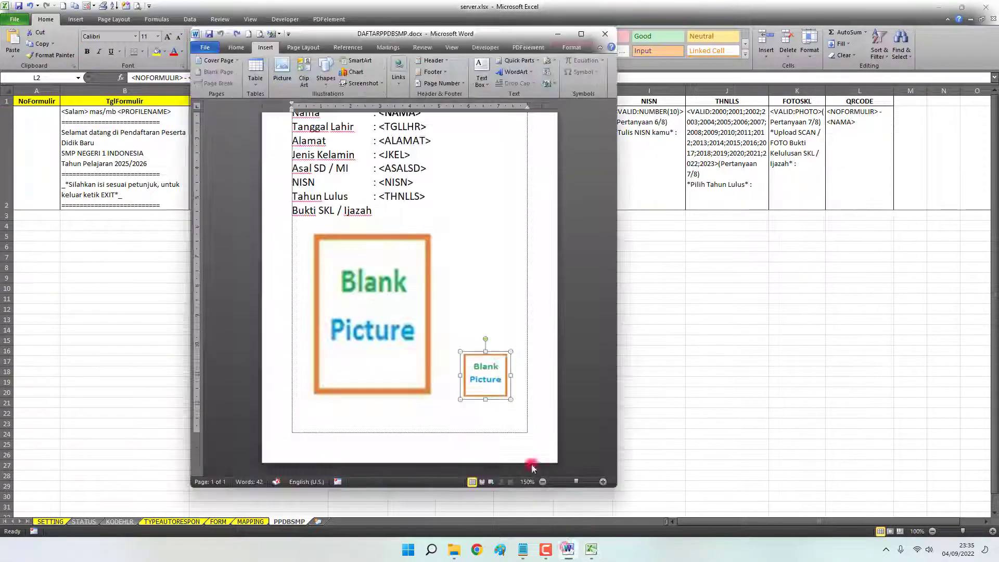
scroll(492, 276, up, 3)
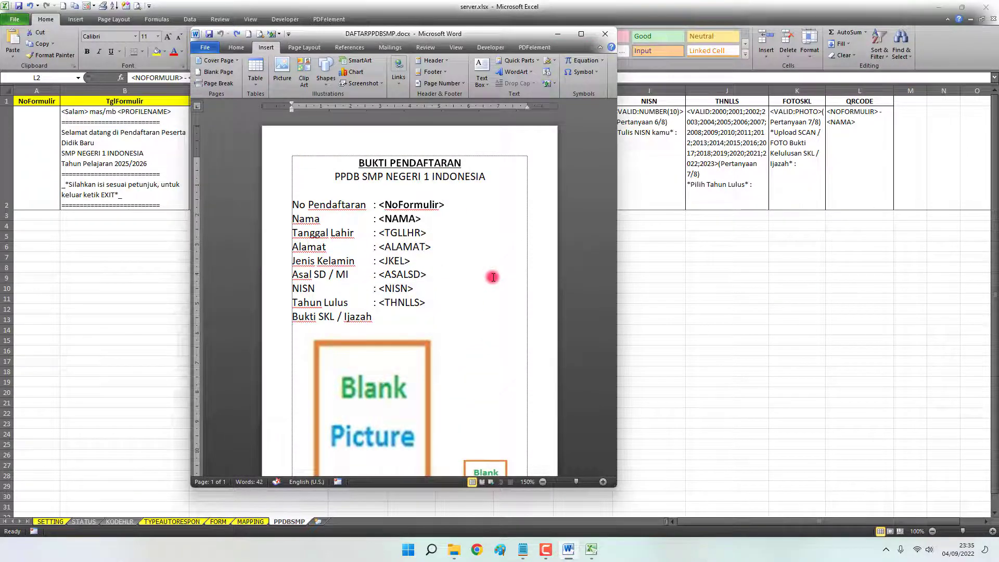
click(605, 33)
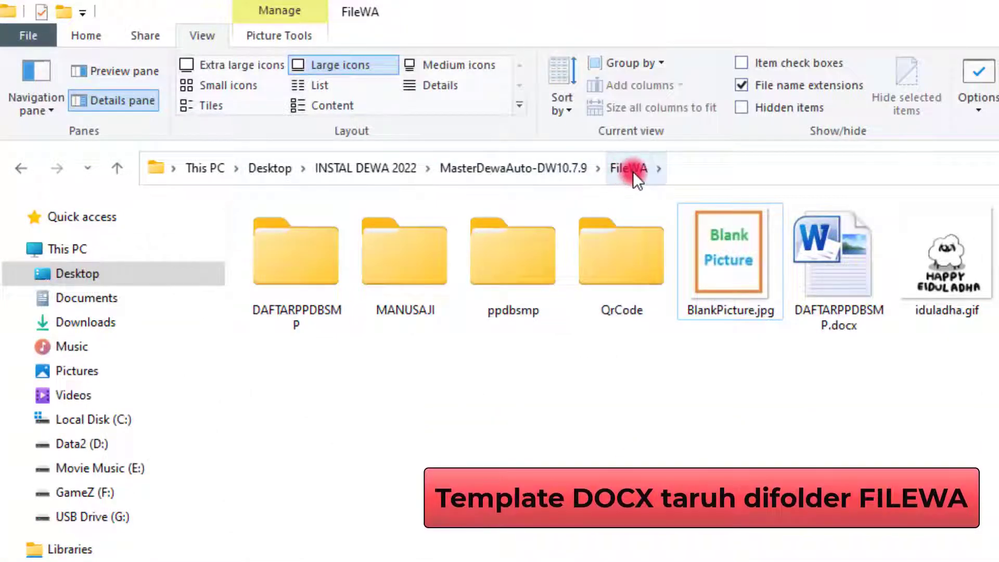
Check where the FileWA folder sits inside MasterDewaAuto-DW10.7.9 and locate DAFTARPPDBSMP.docx in it.
click(573, 168)
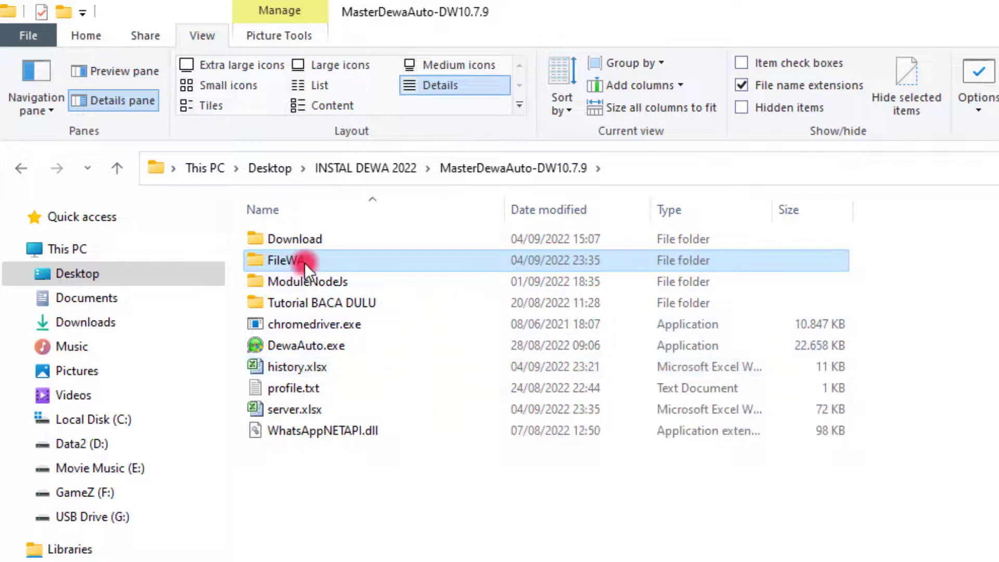
double_click(304, 261)
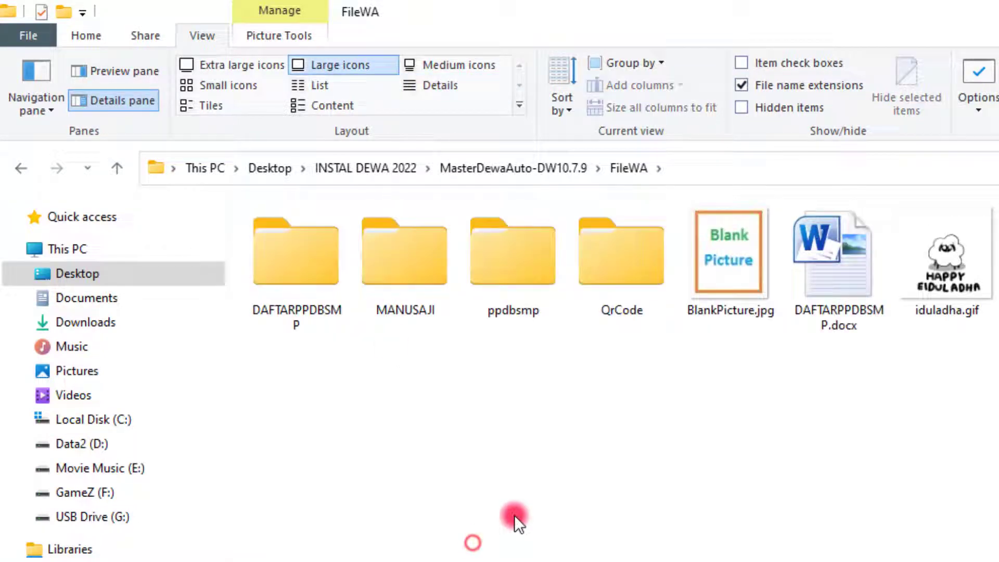
click(820, 268)
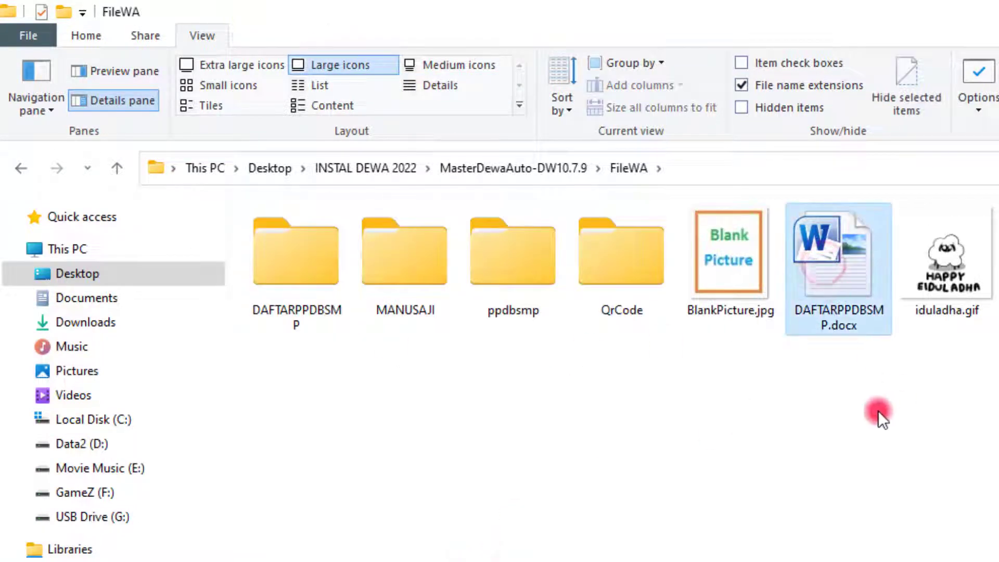
click(898, 470)
Switch to the Notepad notes and read the DOCX file name line and the start of the Aplikasi DEWA section.
click(534, 549)
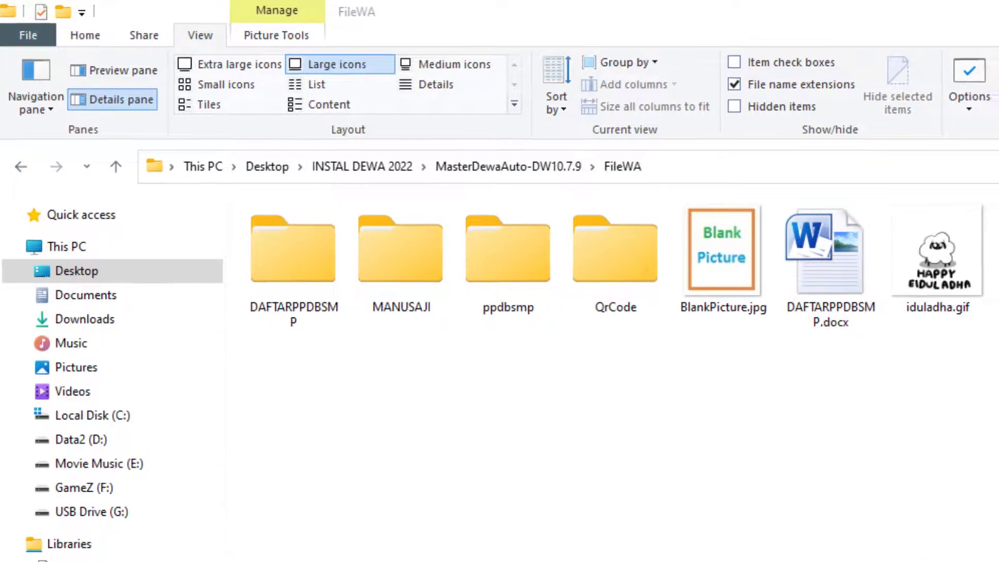
double_click(851, 255)
click(899, 257)
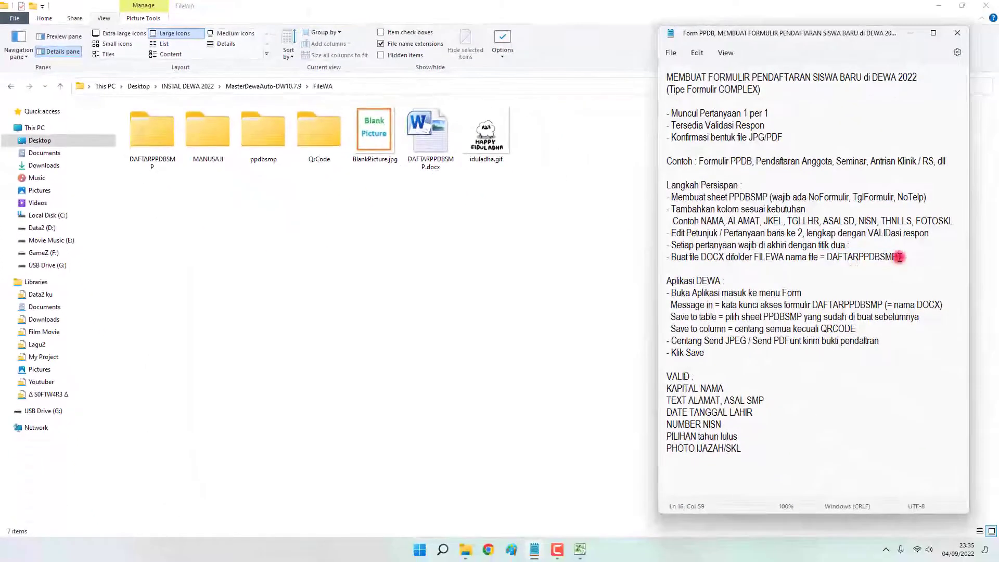
drag(899, 257, 681, 251)
drag(730, 284, 666, 282)
click(730, 282)
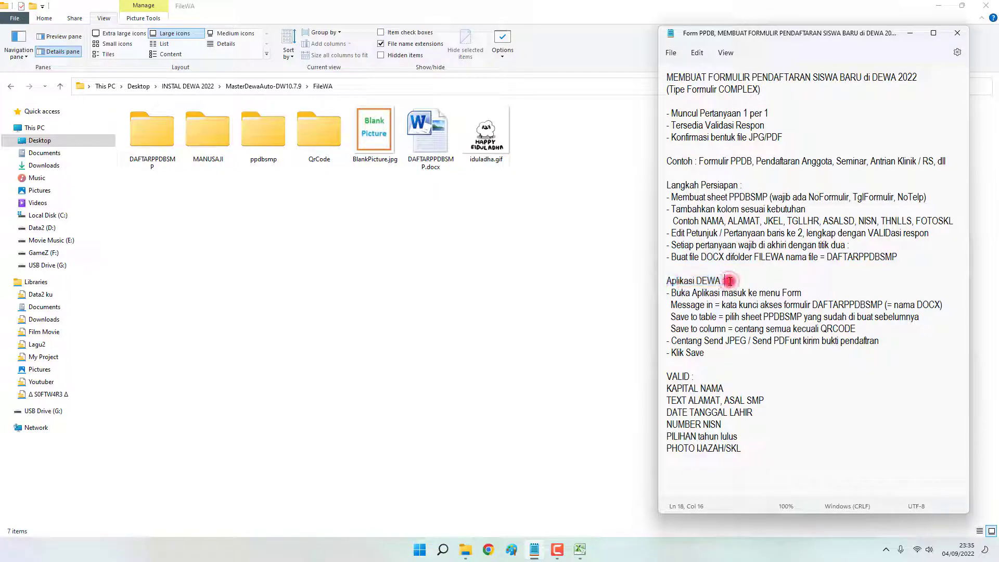
Close server.xlsx in Excel and launch DewaAuto.exe from the MasterDewaAuto-DW10.7.9 folder.
click(580, 548)
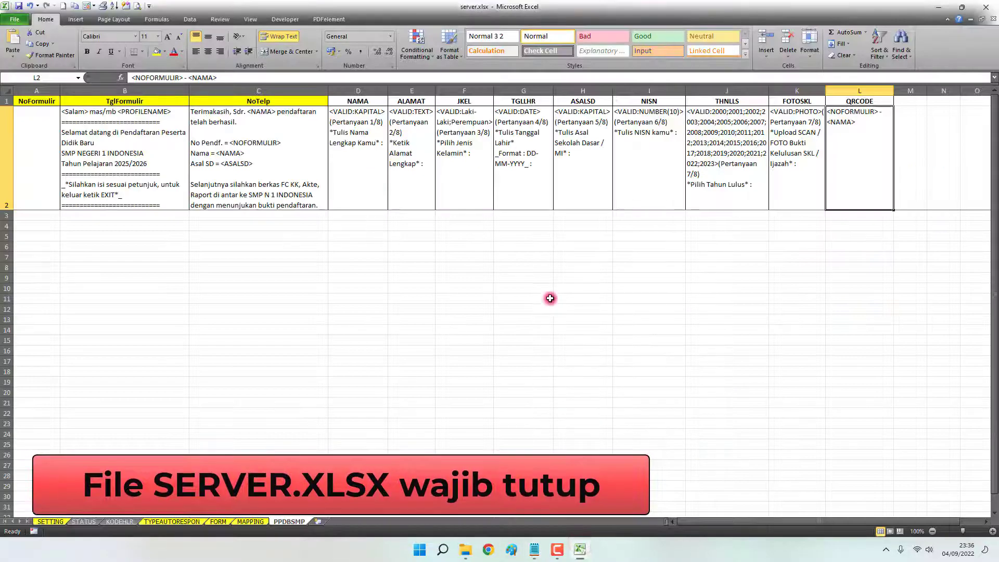
click(986, 11)
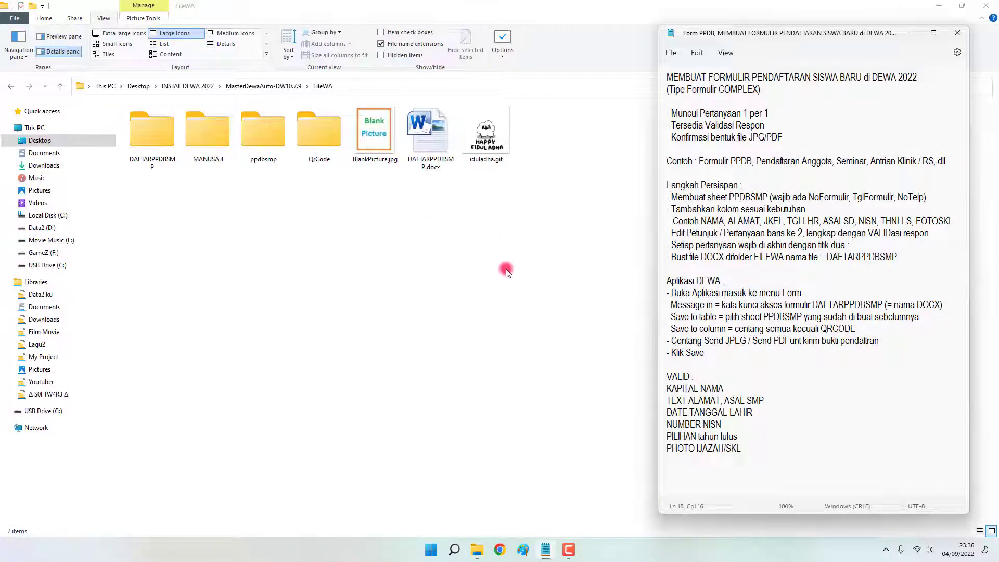
click(266, 86)
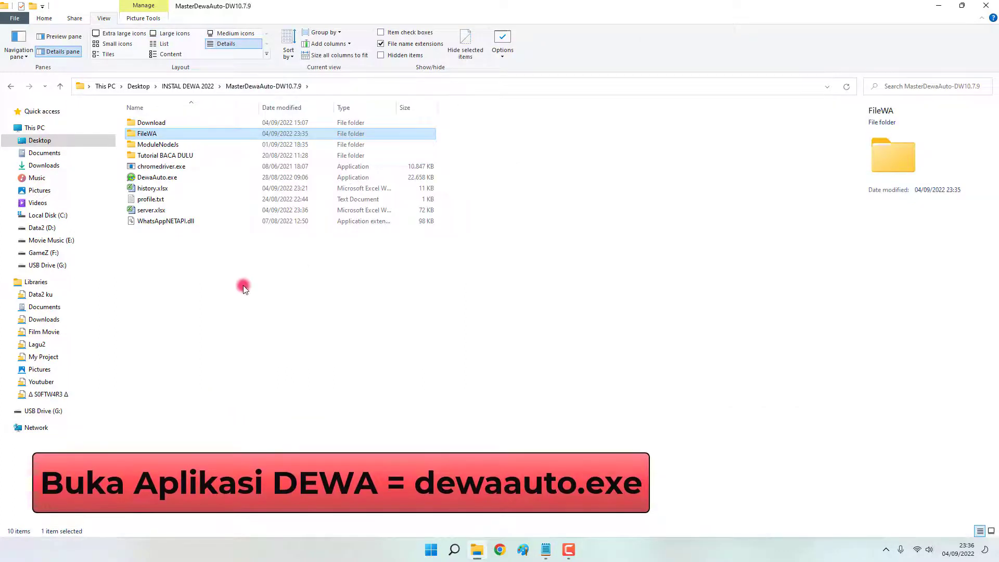
double_click(158, 178)
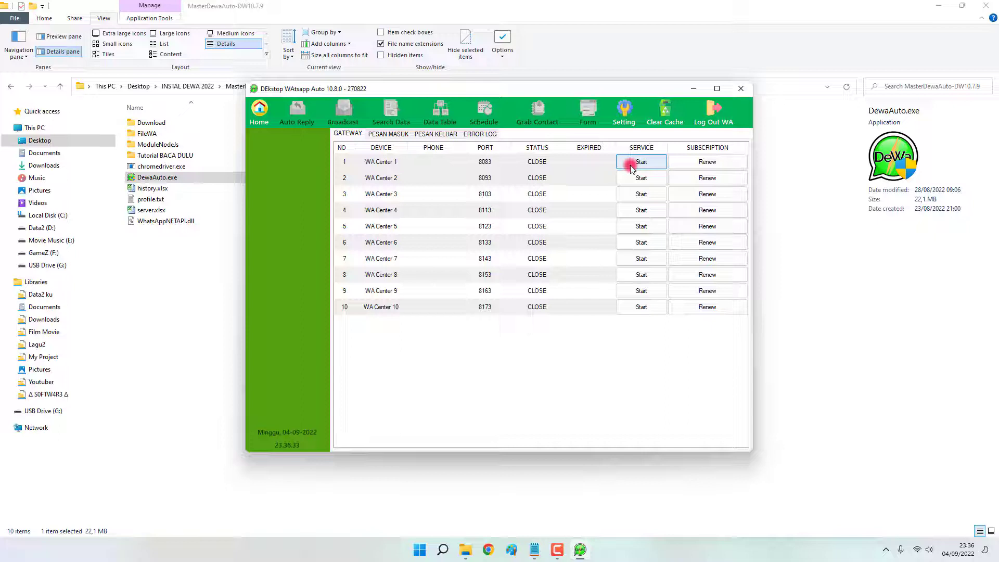
Start the WA Center 1 service, move the DEWA window aside and select the WA Center 1 device row.
click(631, 166)
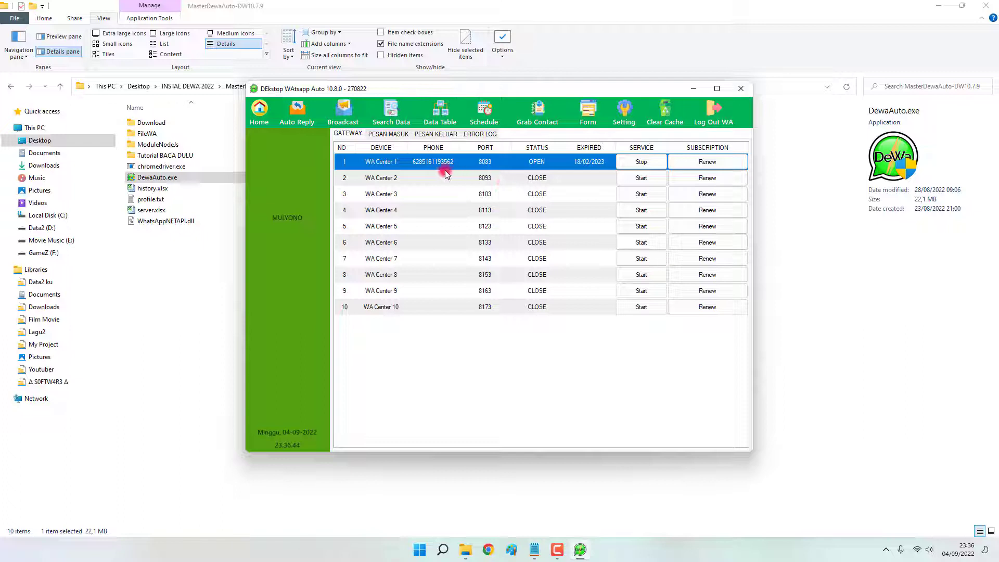
drag(540, 89, 768, 22)
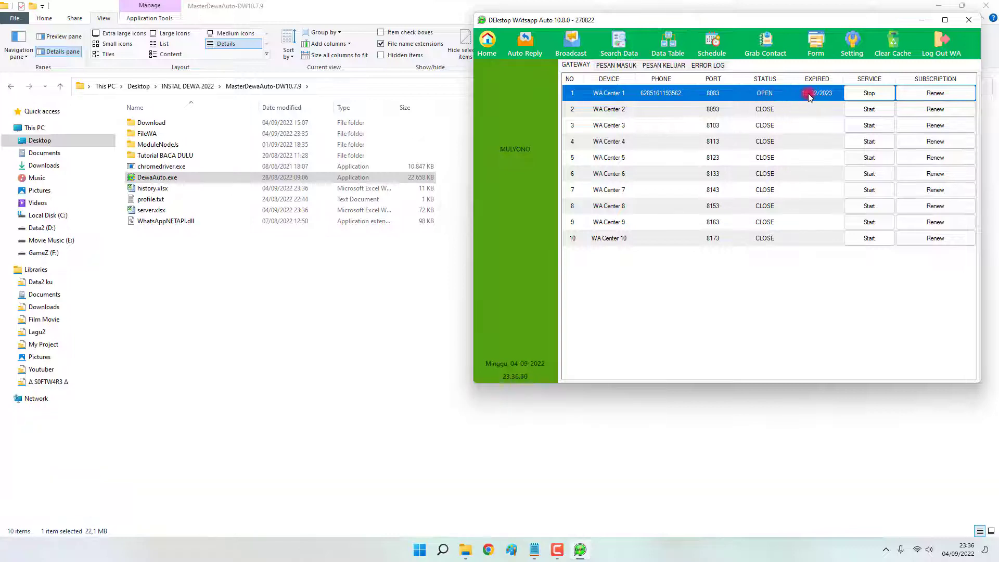
click(783, 111)
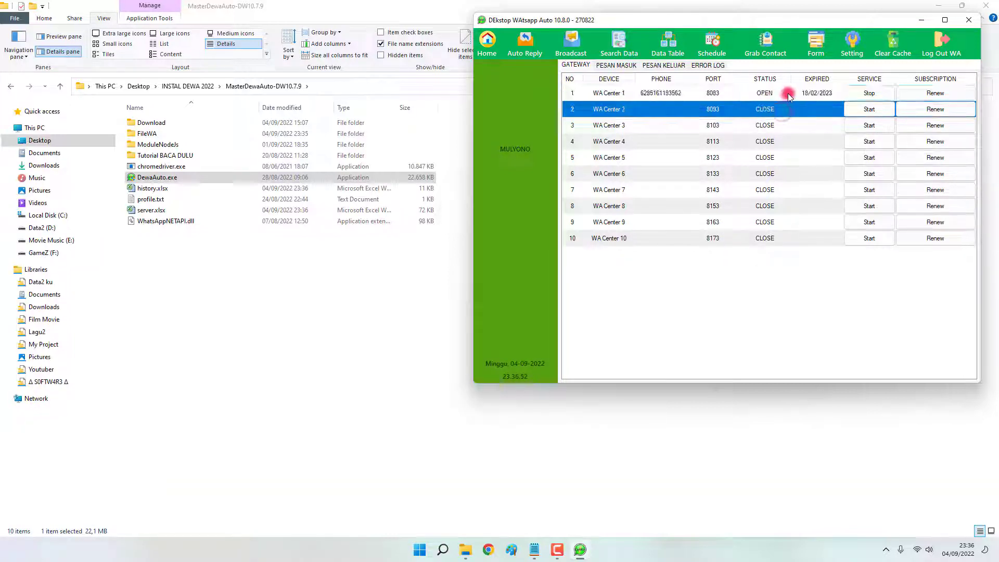
click(788, 94)
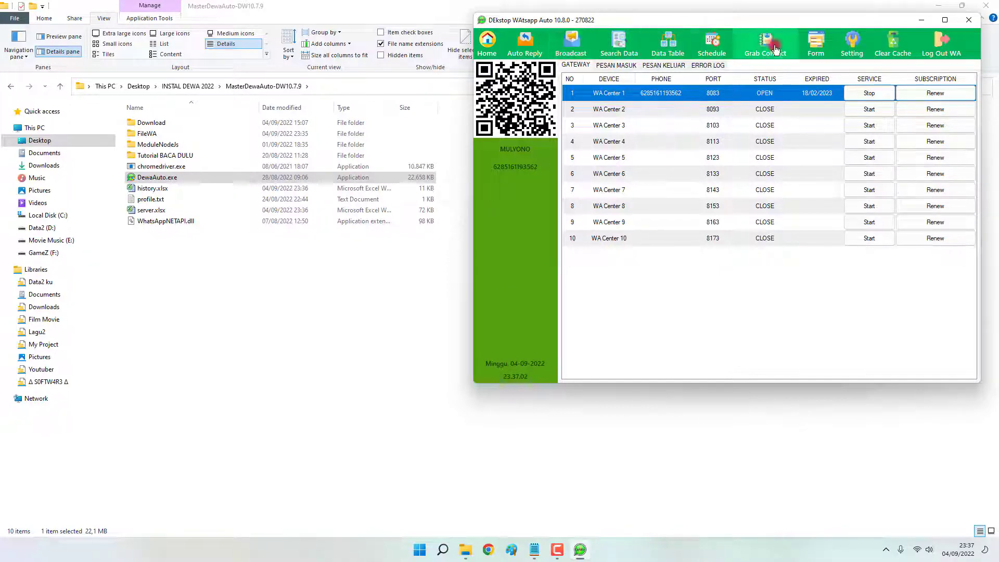
Open DEWA's Form page and place the Notepad instructions beside it.
click(815, 45)
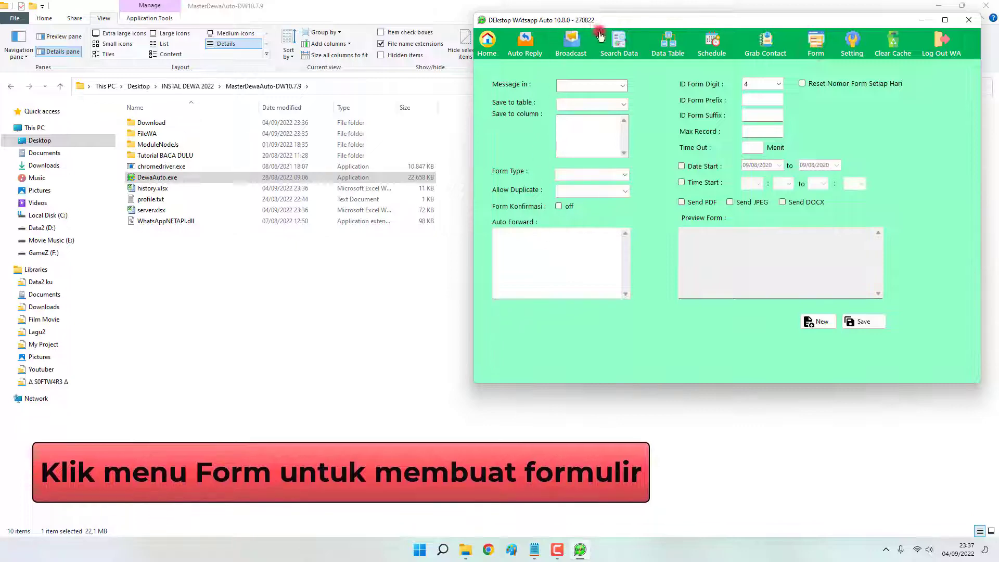
click(532, 550)
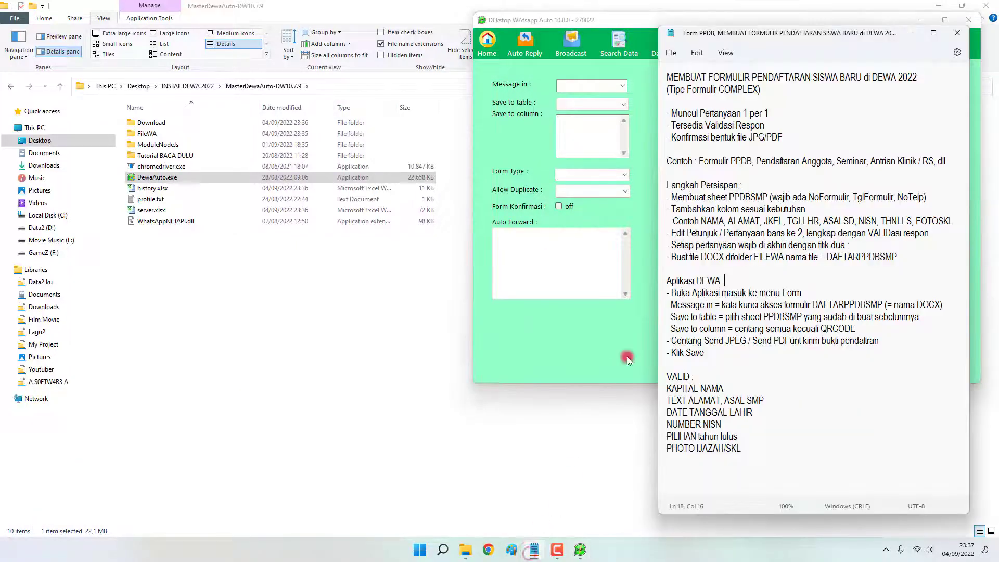
drag(685, 30, 173, 27)
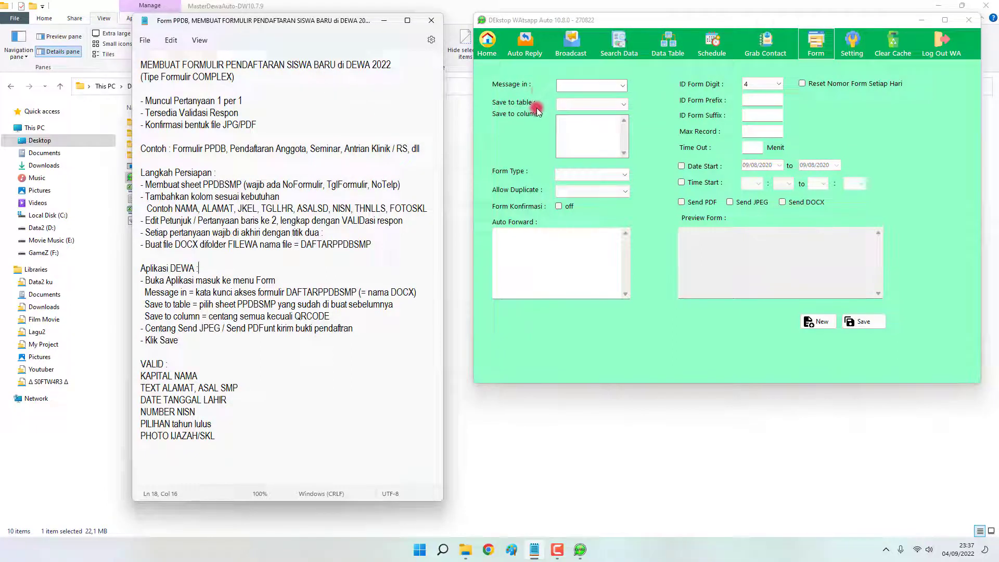
Copy the keyword DAFTARPPDBSMP from the notes into the form's Message in field.
click(519, 87)
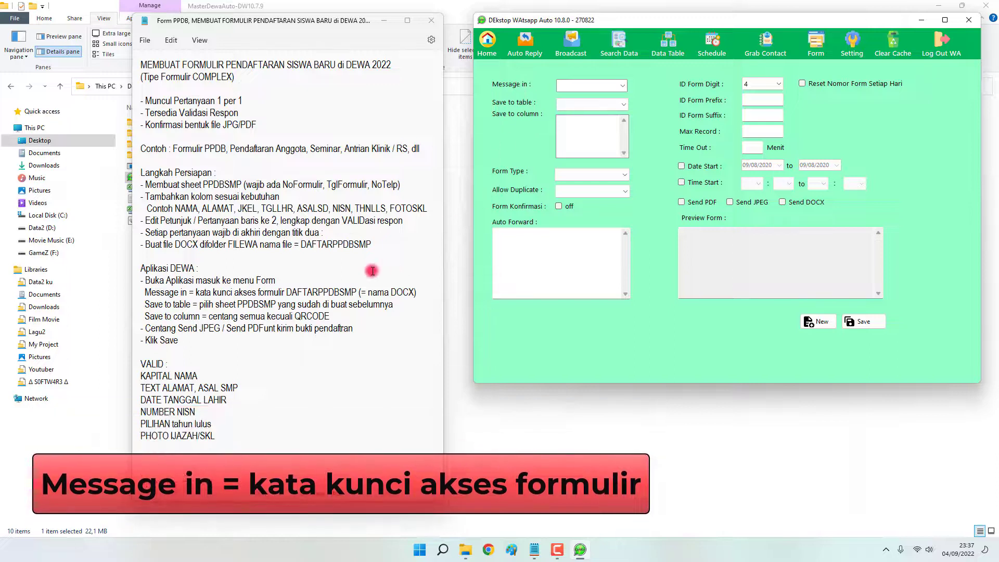
double_click(333, 293)
key(ctrl+c)
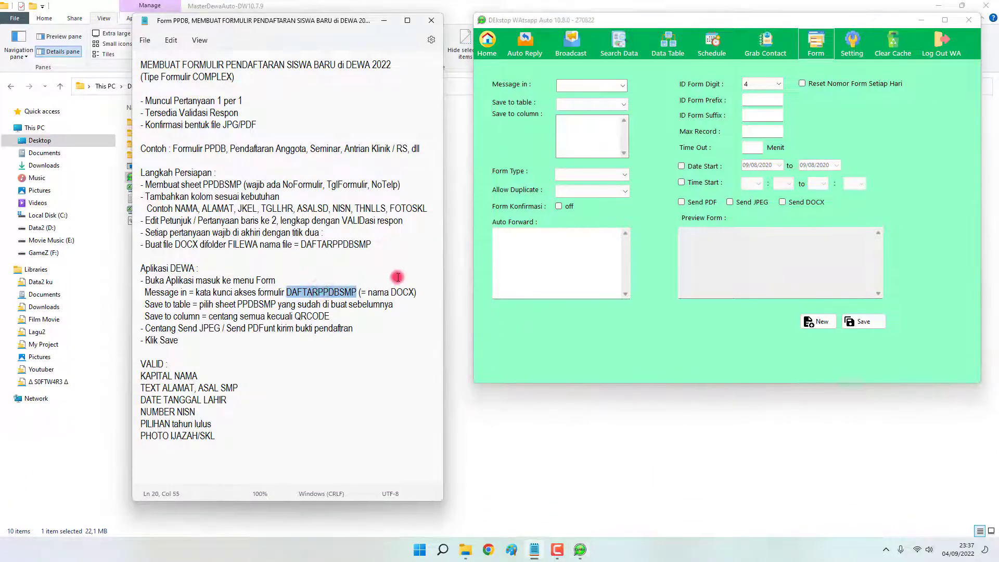
click(571, 84)
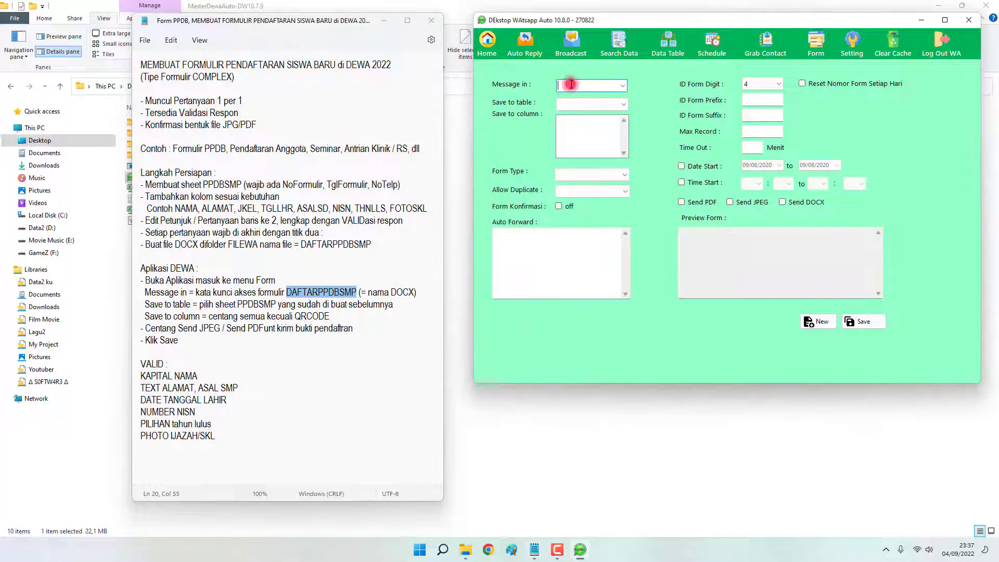
key(ctrl+v)
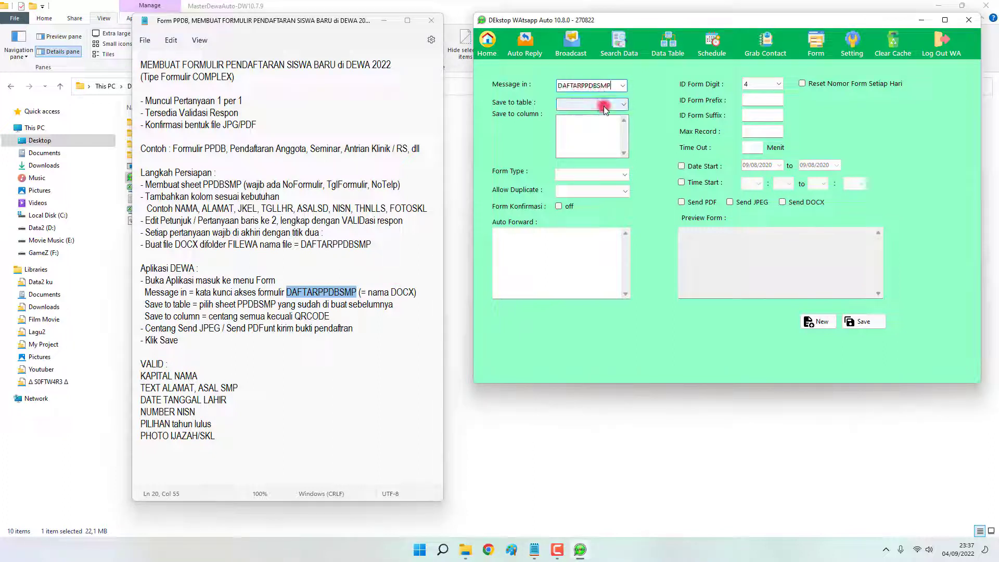
Minimize the notes, open the FileWA folder and list its files in Details view to locate DAFTARPPDBSMP.docx.
click(500, 108)
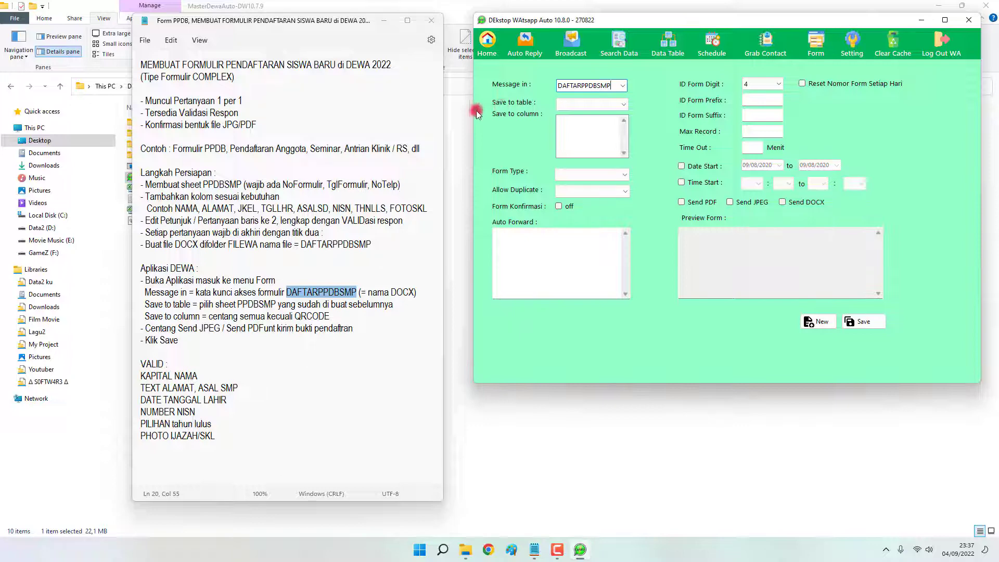
click(384, 21)
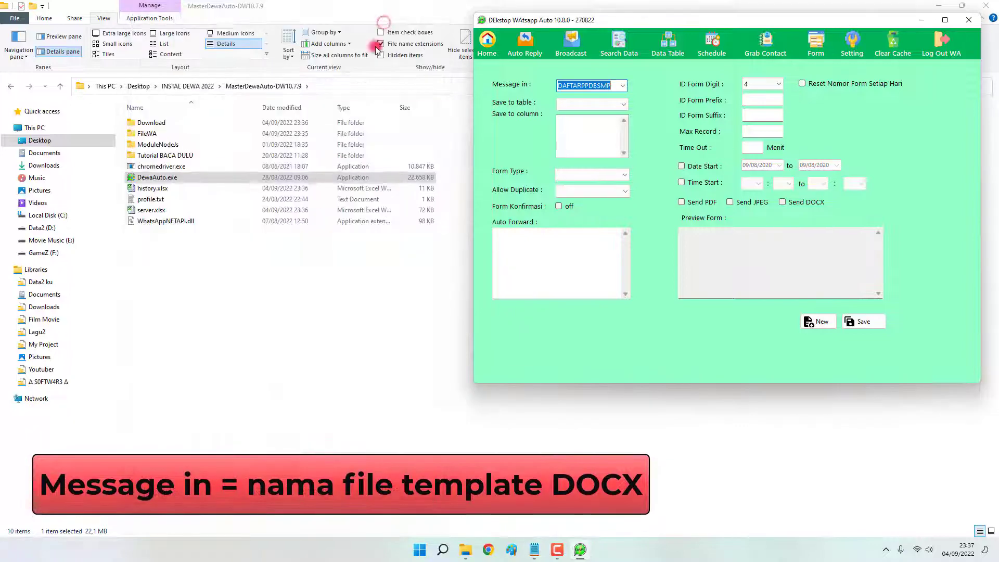
double_click(143, 133)
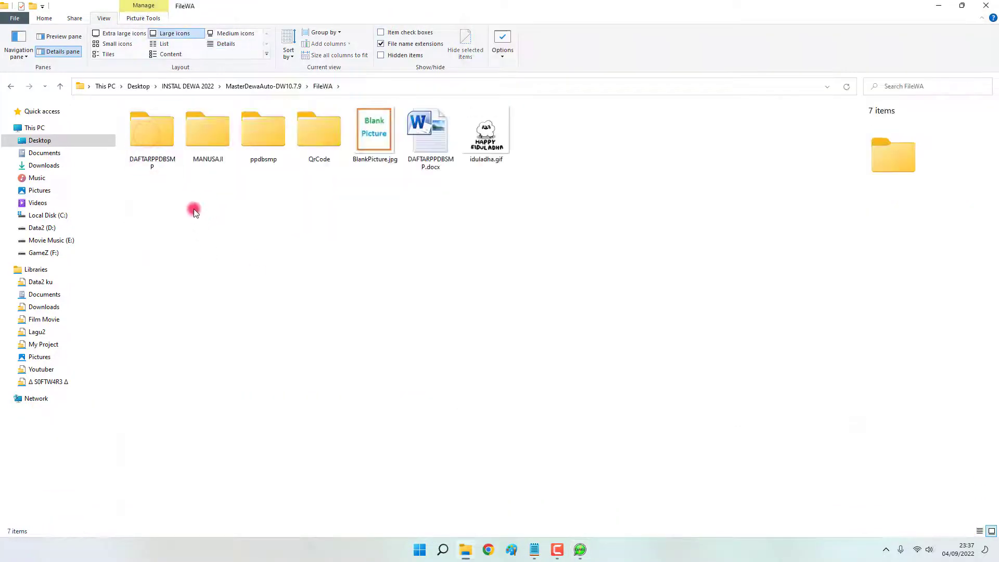
click(429, 136)
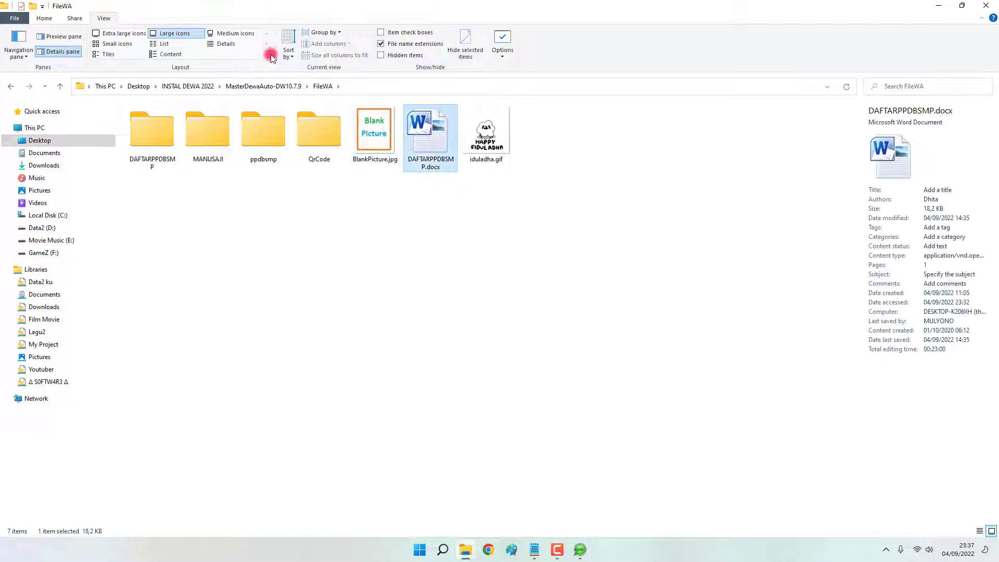
click(231, 44)
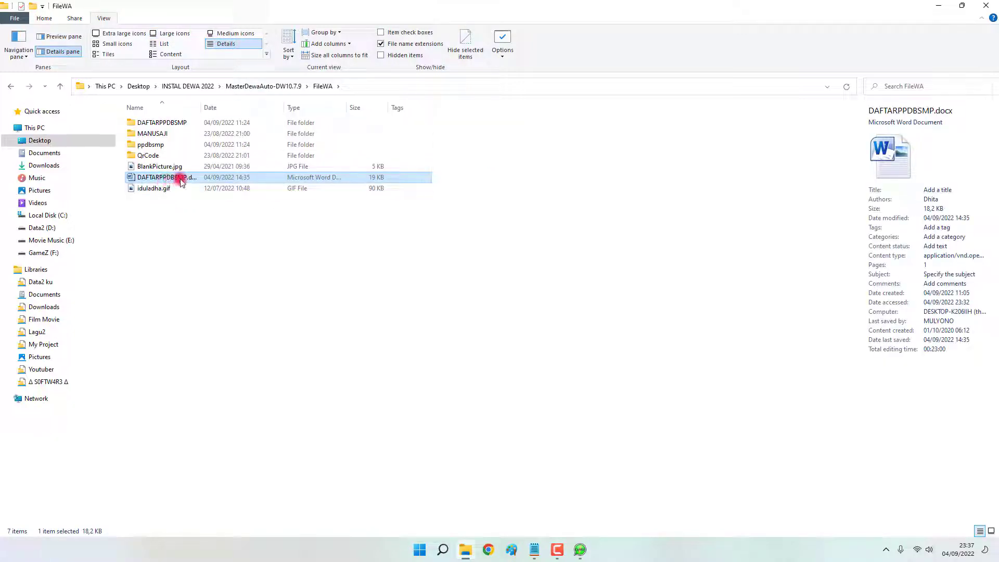
Bring the DEWA form back beside the folder and compare the Message in keyword with the DAFTARPPDBSMP.docx file name.
click(579, 549)
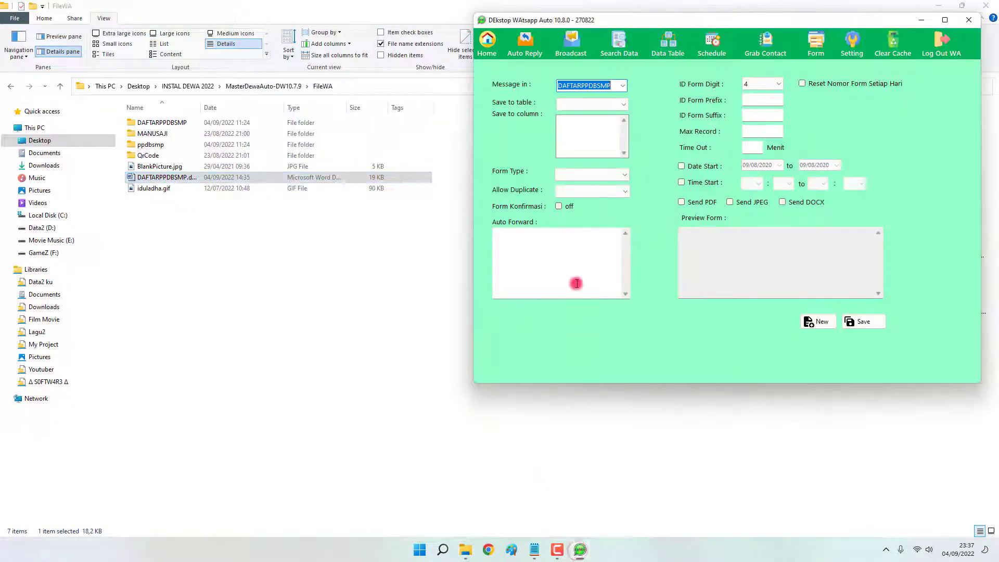
click(595, 85)
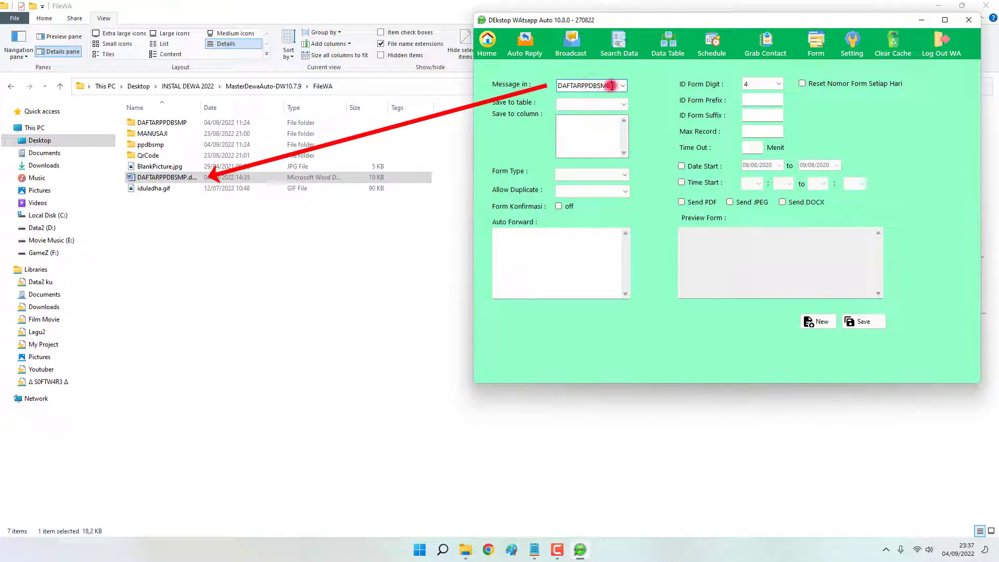
double_click(569, 85)
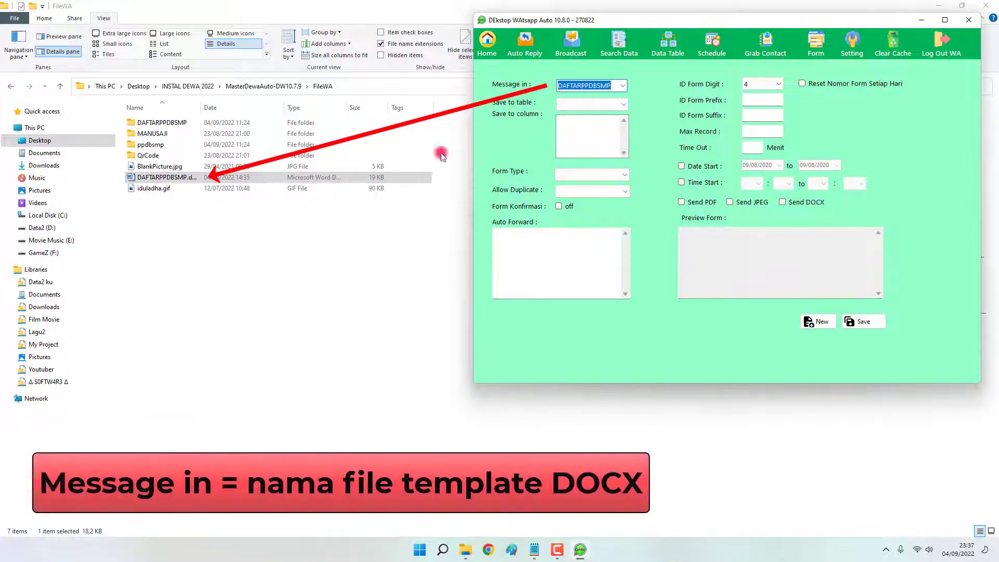
click(168, 179)
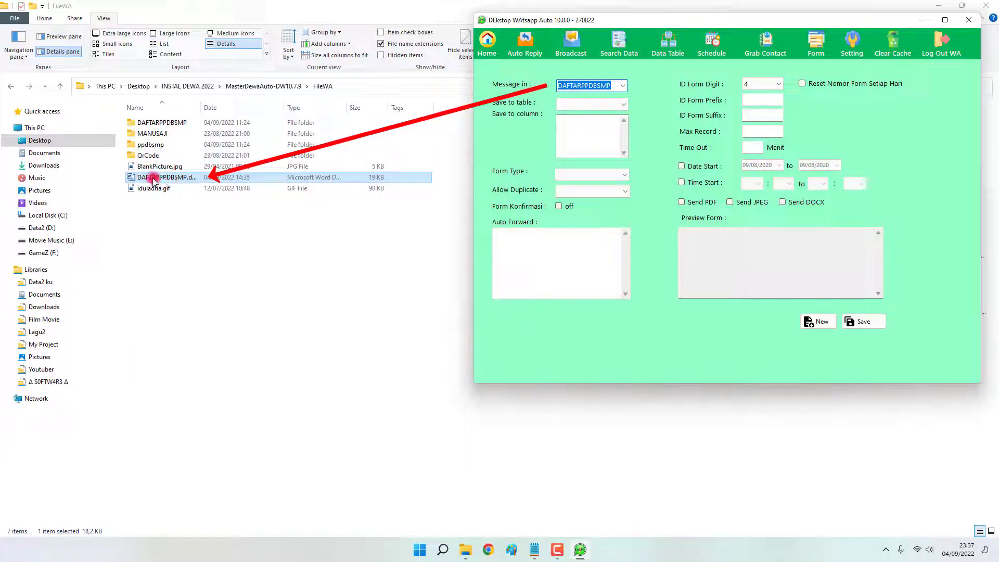
click(561, 88)
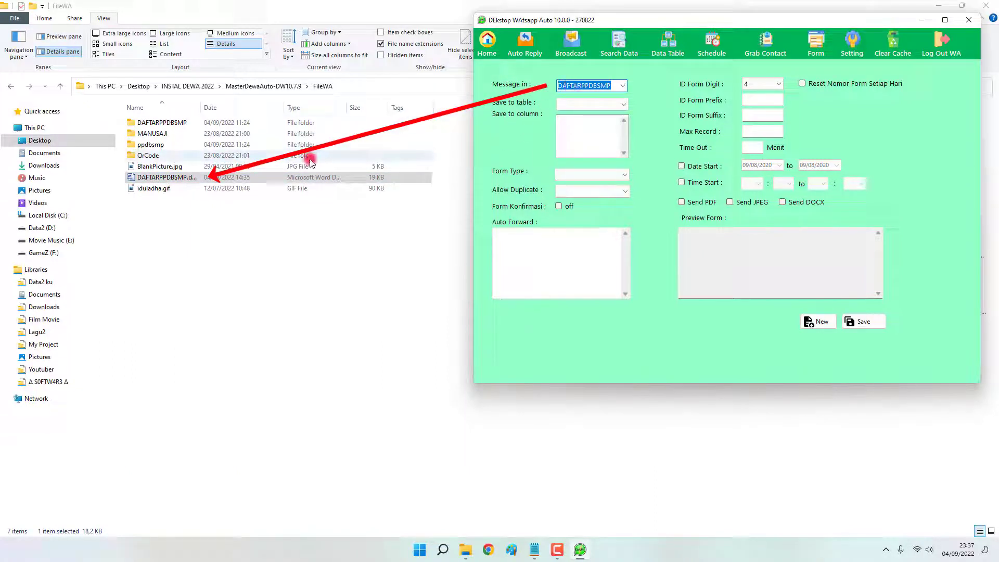
click(594, 85)
drag(615, 86, 533, 84)
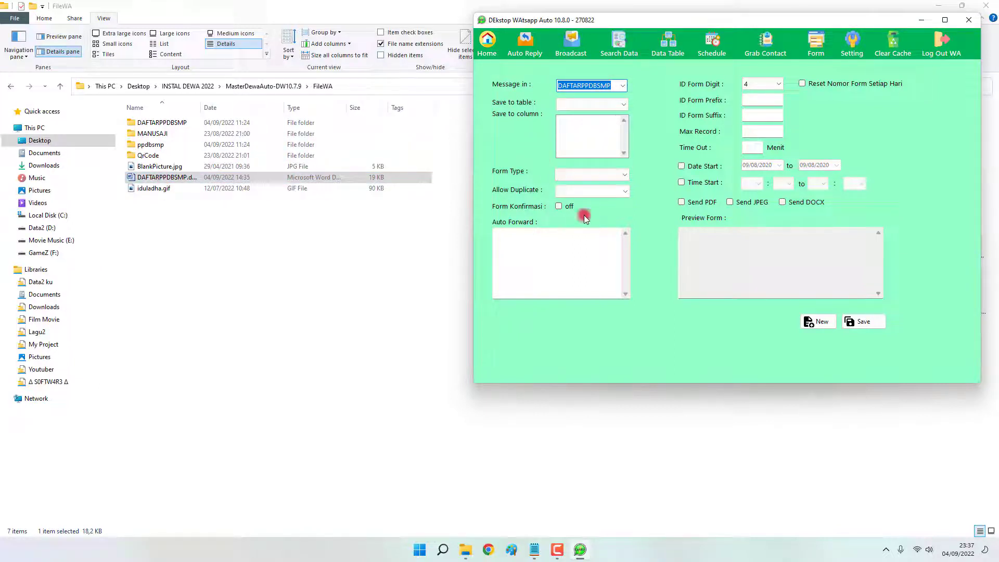
Bring back the Notepad instructions and choose ppdbsmp as the form's Save to table value.
click(534, 547)
click(333, 327)
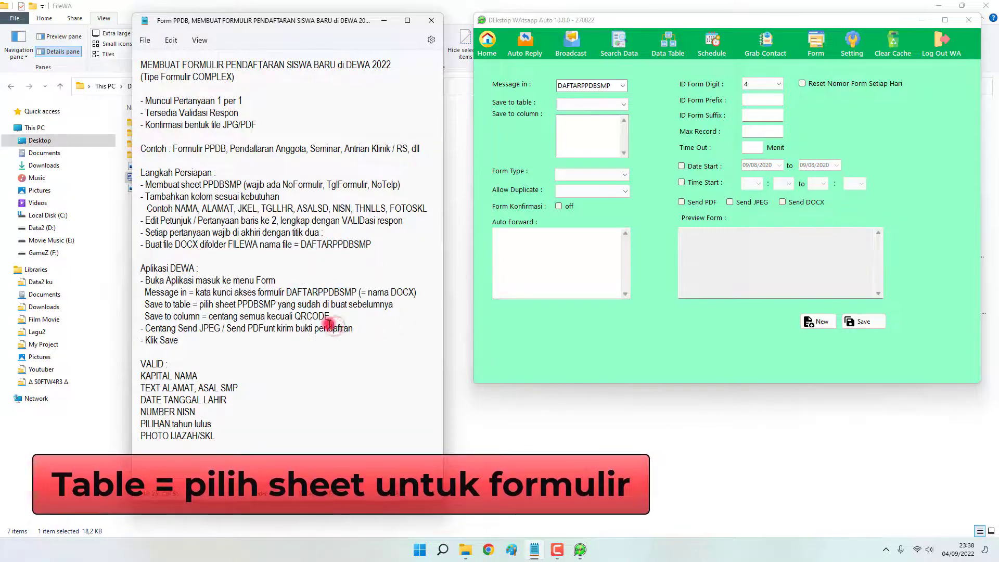
click(585, 104)
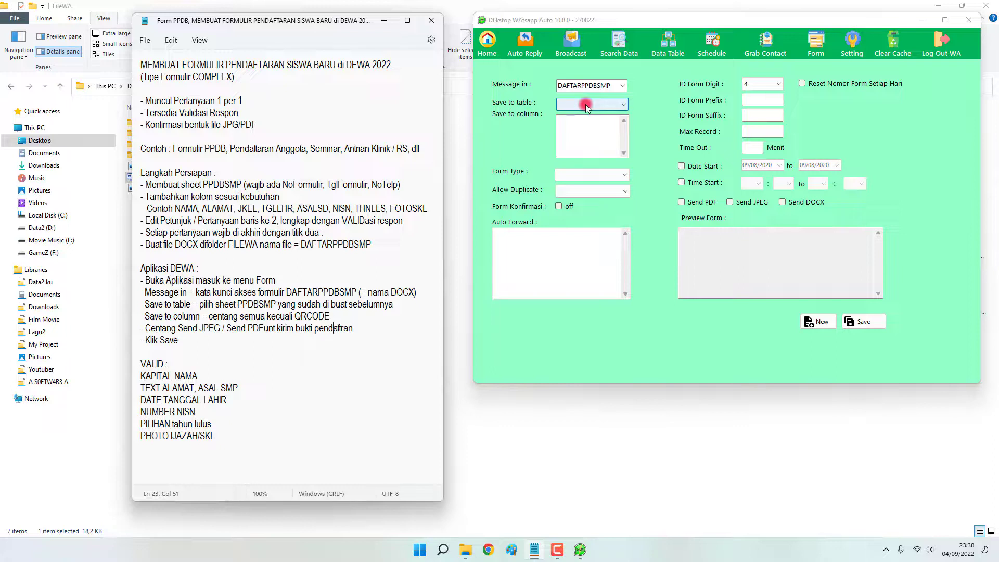
click(585, 104)
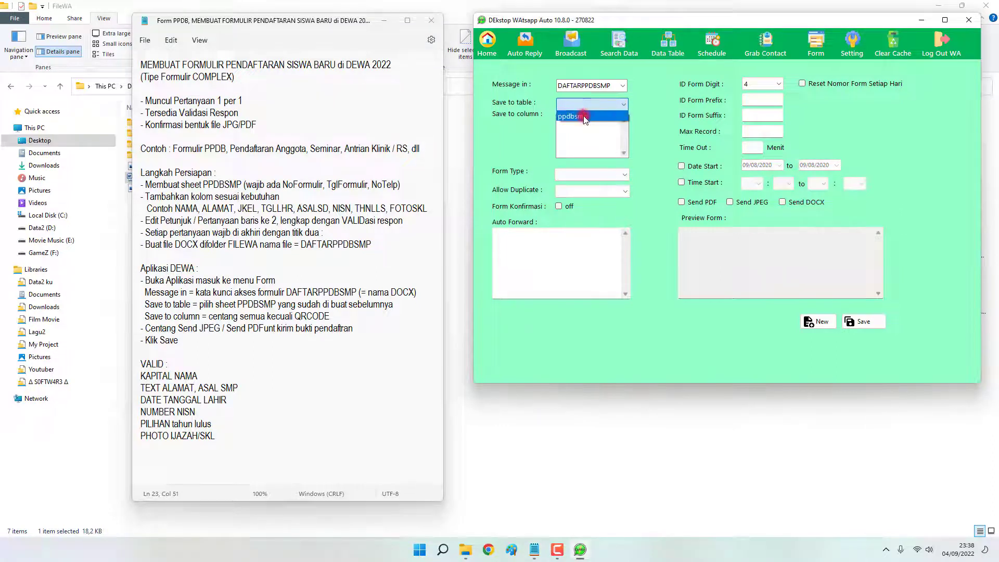
click(584, 117)
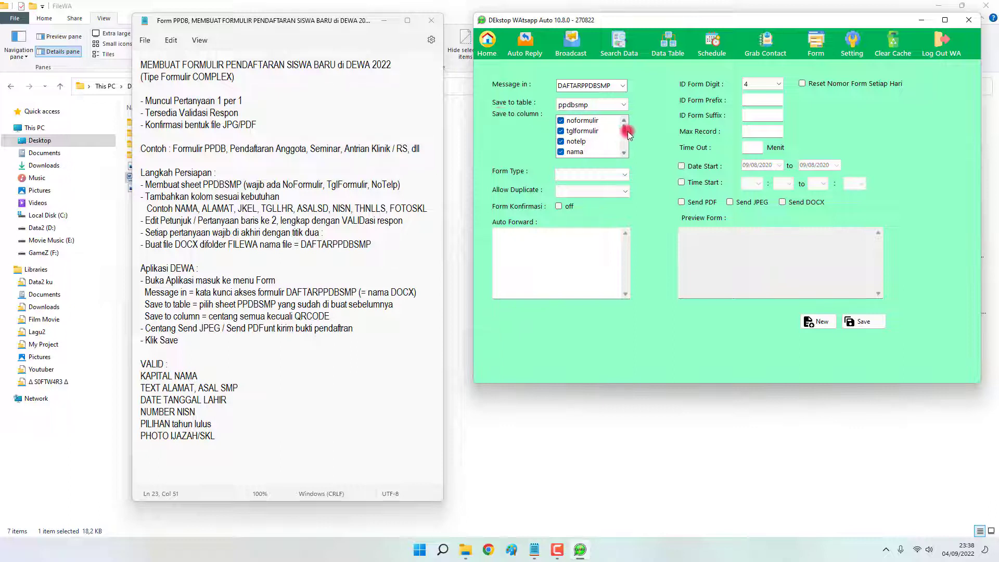
Check the QRCODE instruction in the notes and exclude only qrcode from the Save to column list.
mouse_move(626, 134)
mouse_down()
mouse_move(626, 149)
mouse_move(626, 123)
mouse_move(623, 138)
mouse_up()
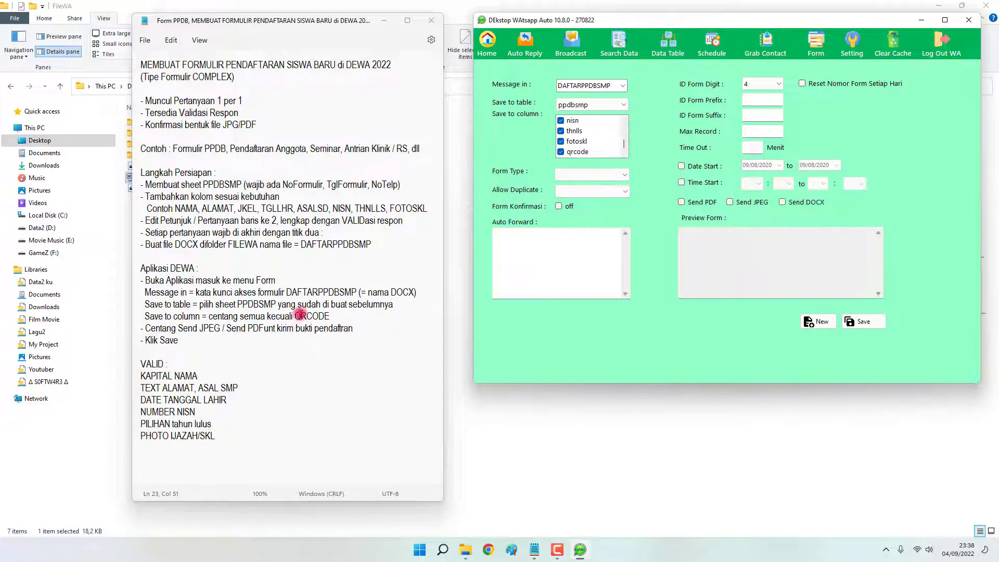
drag(292, 316, 315, 316)
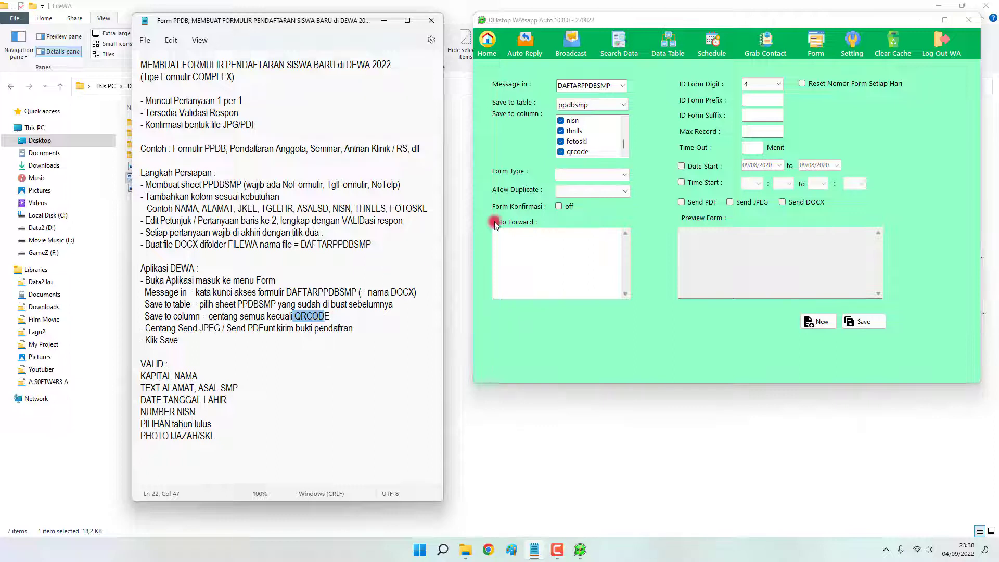
click(626, 156)
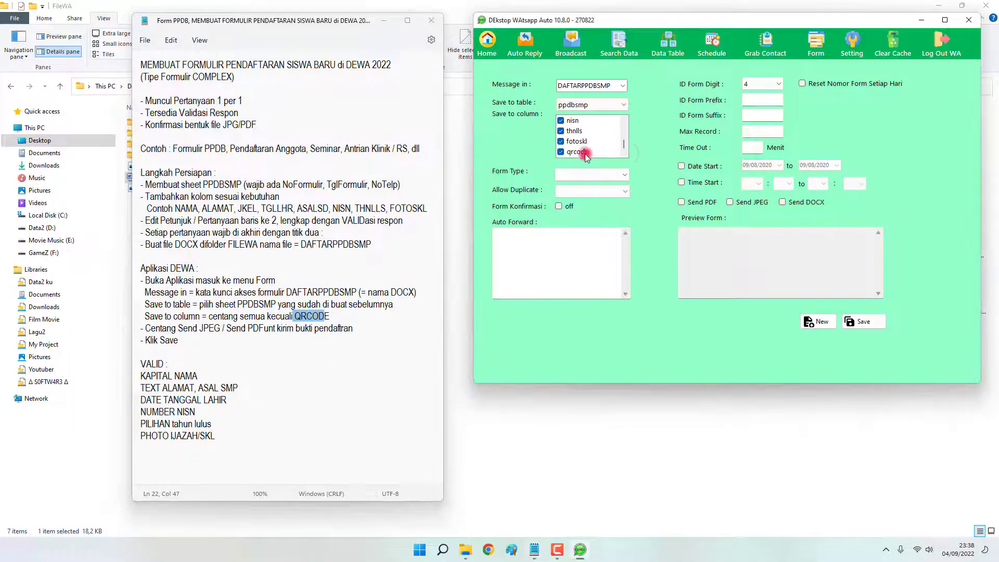
click(562, 153)
click(563, 153)
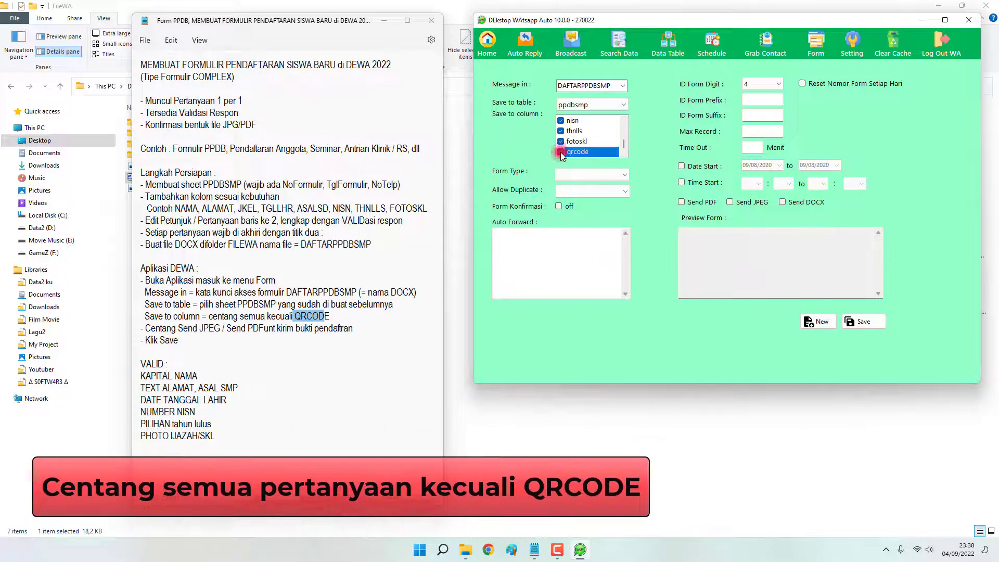
scroll(570, 148, up, 3)
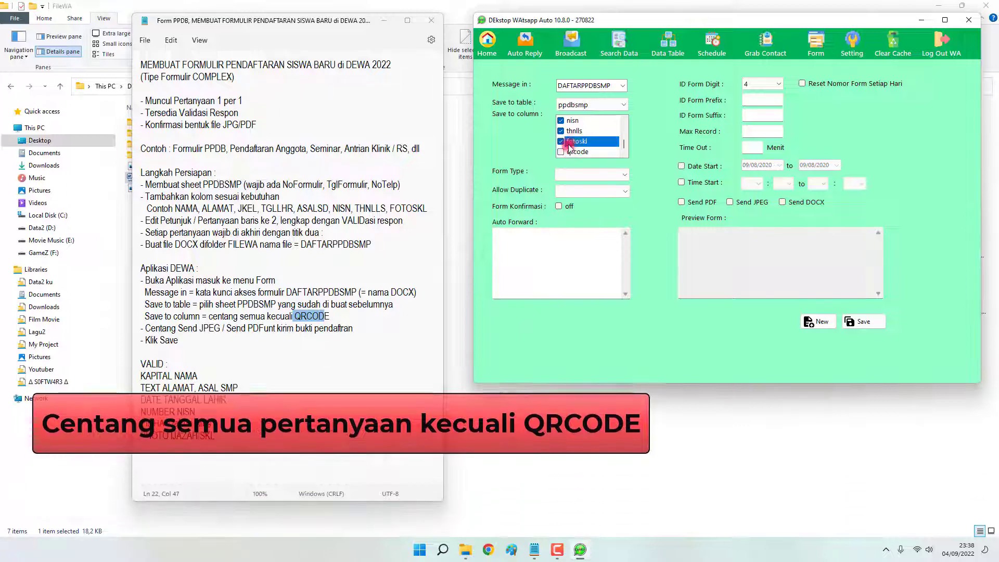
double_click(596, 86)
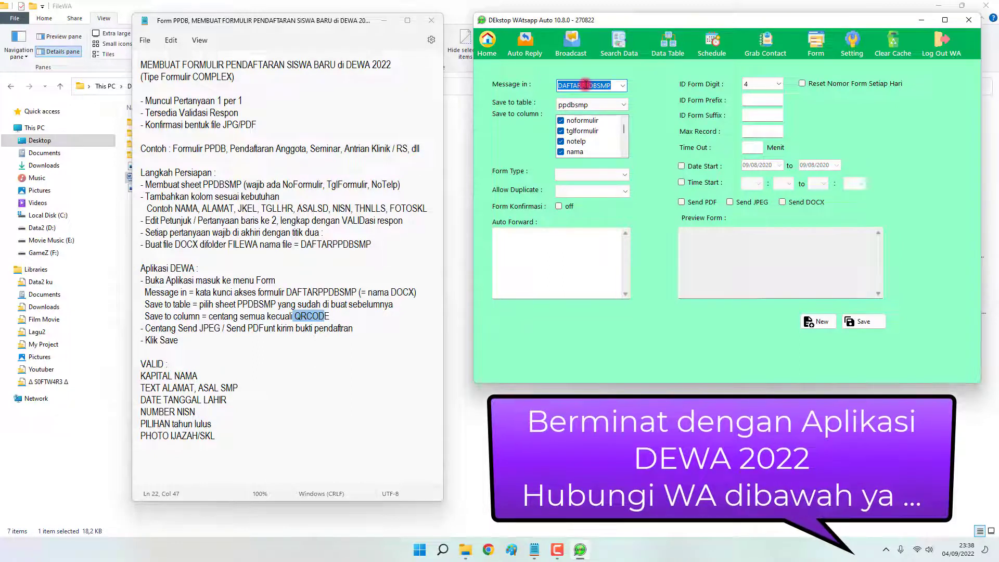
click(539, 107)
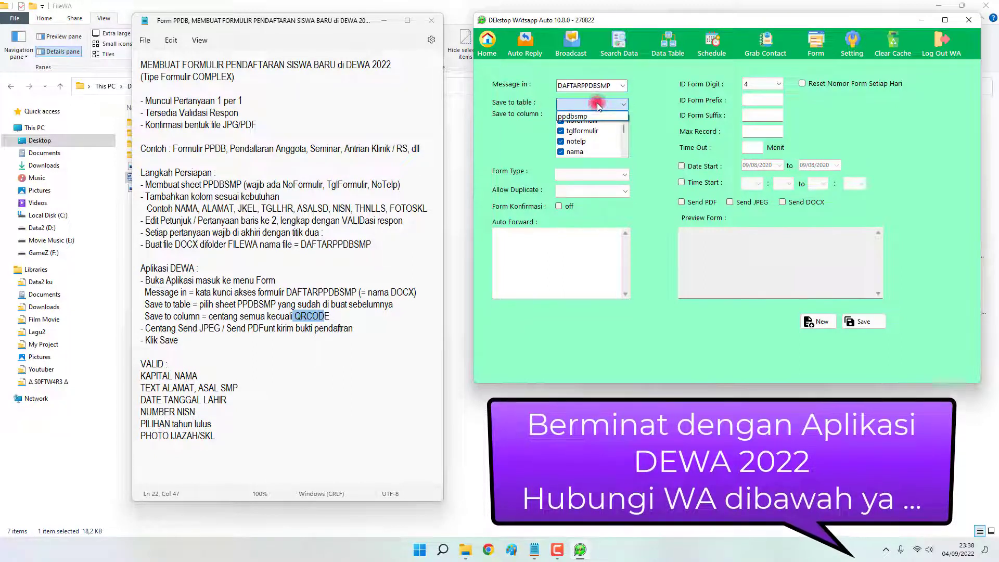
scroll(591, 136, down, 3)
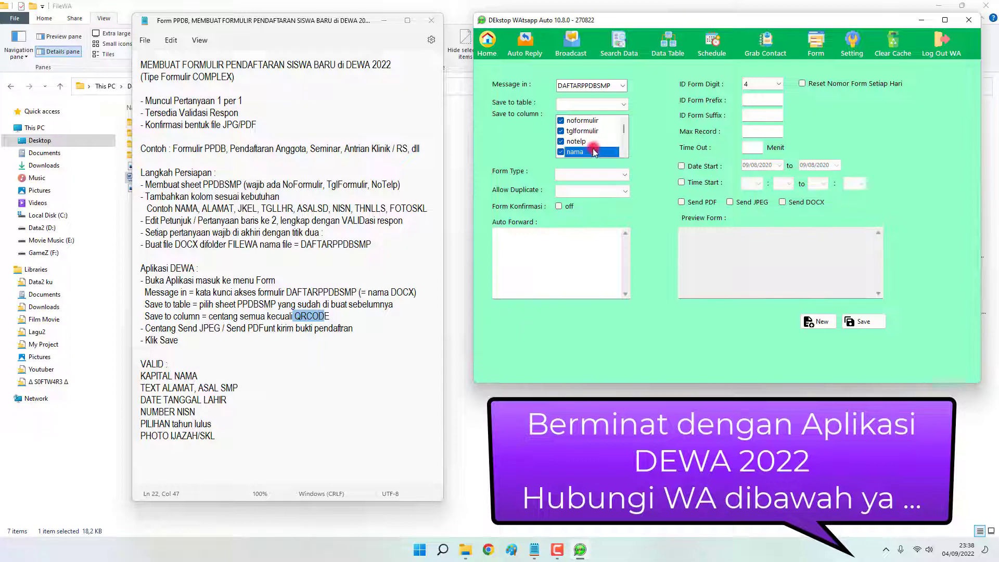
click(583, 152)
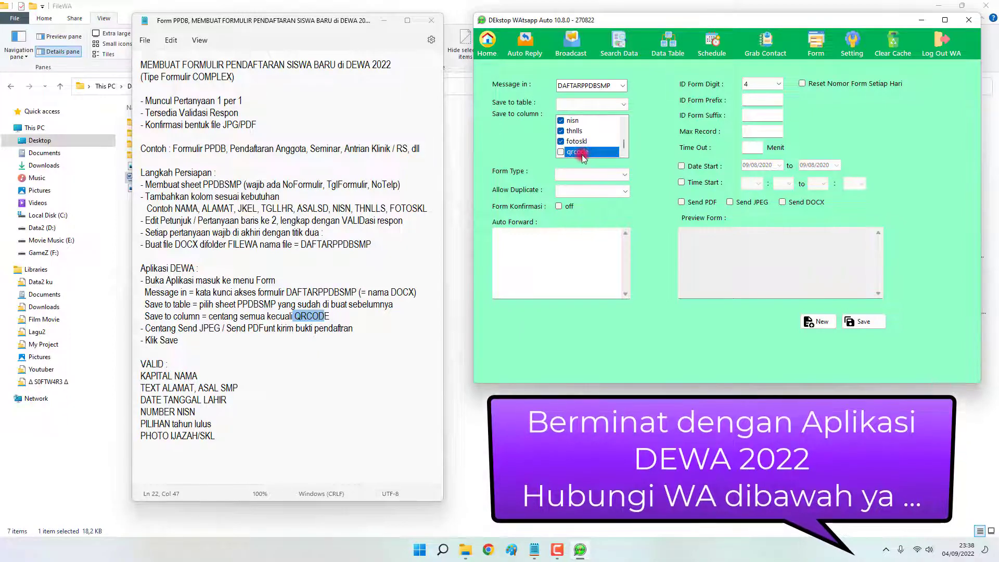
Set Form Type to COMPLEX and Allow Duplicate to YES.
click(516, 174)
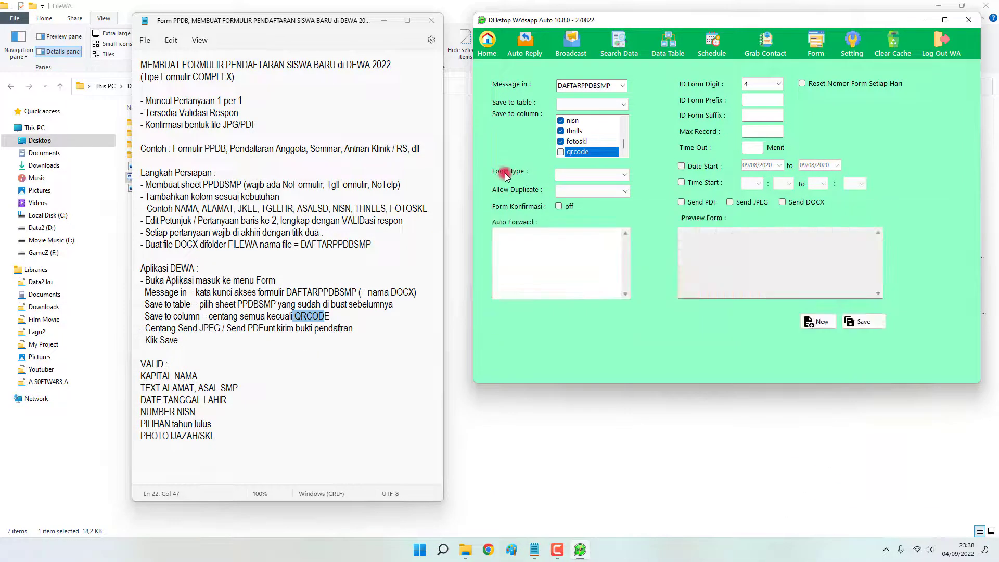
click(572, 175)
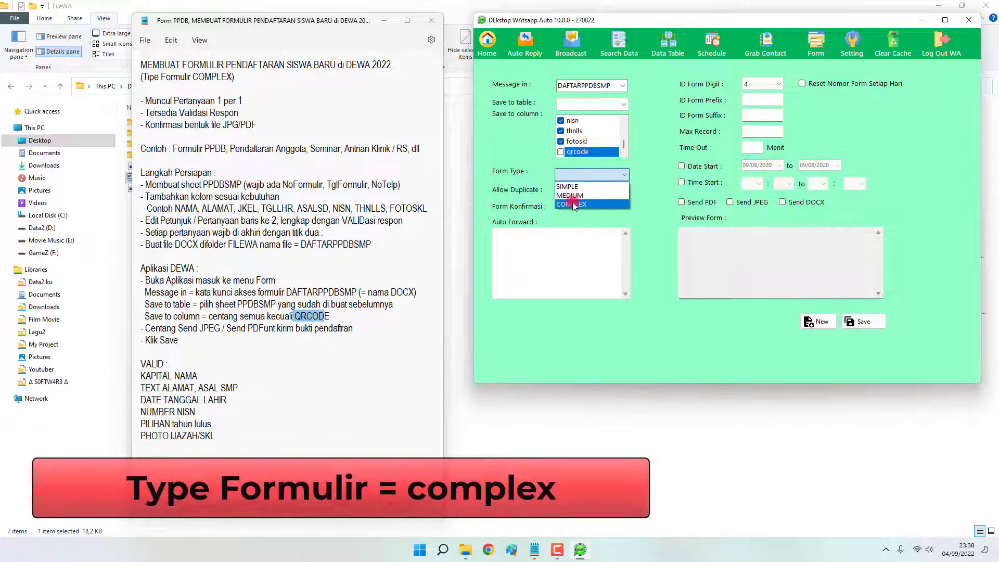
click(572, 204)
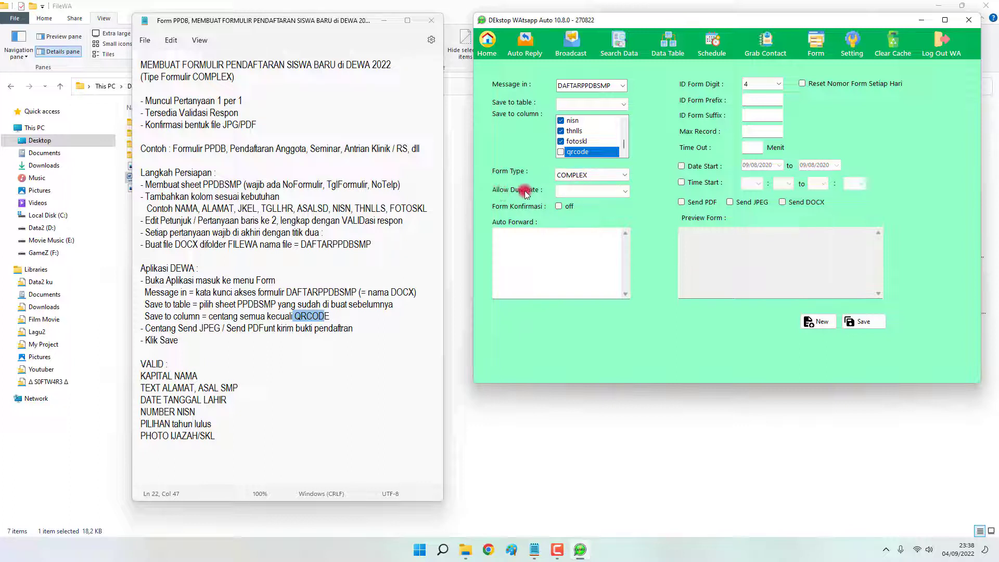
click(567, 191)
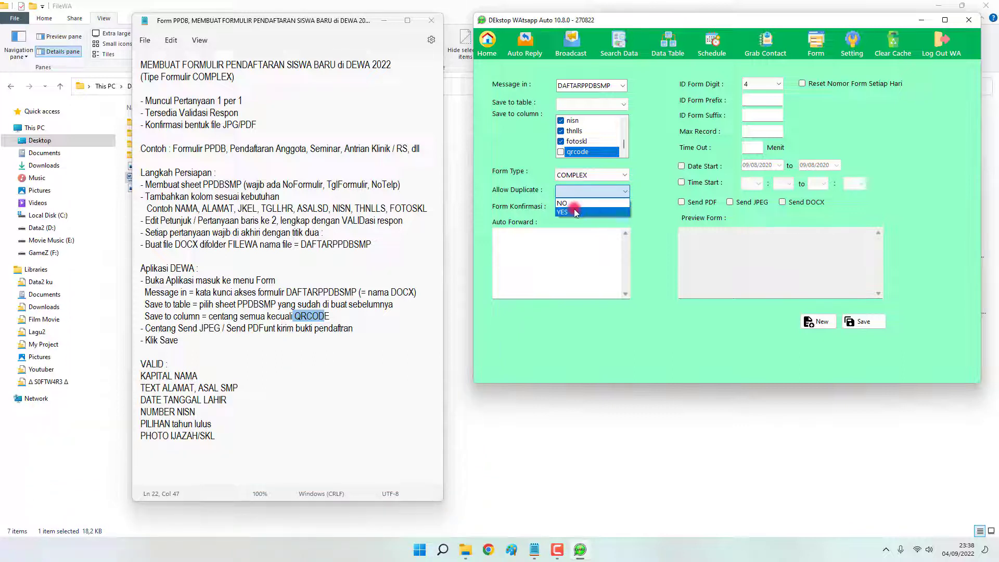
click(576, 212)
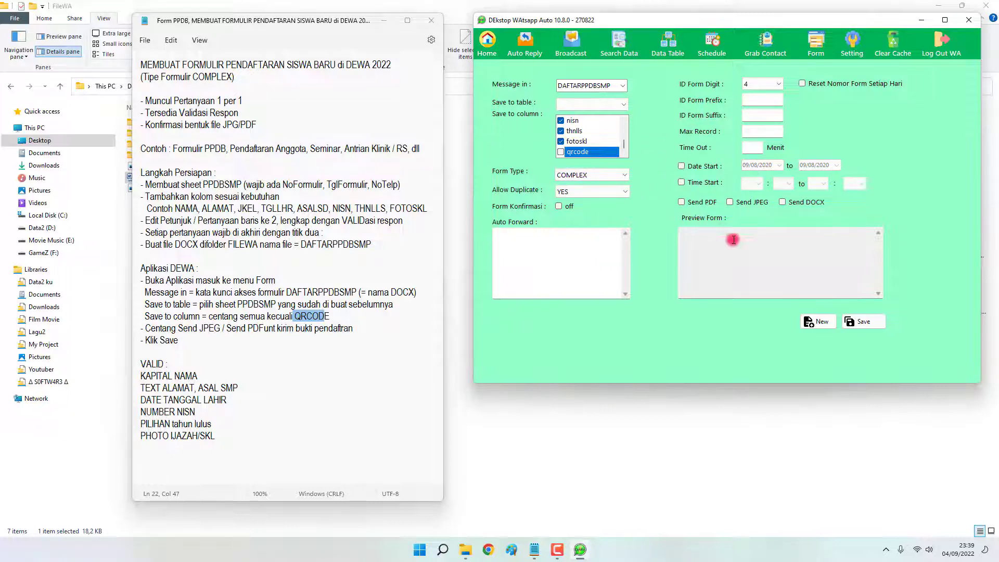
Select ppdbsmp again as the Save to table value and uncheck qrcode in its column list.
click(614, 103)
click(597, 116)
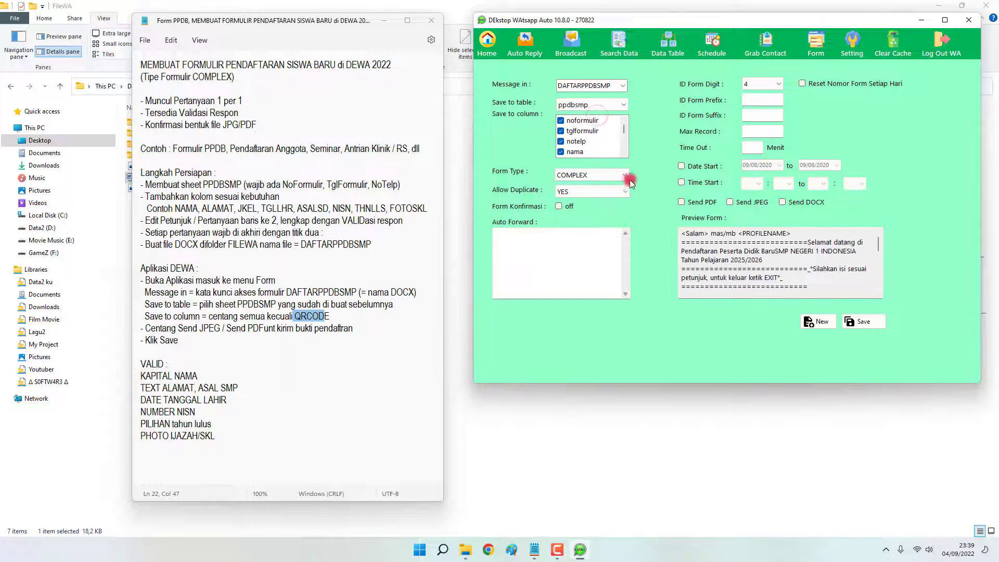
click(574, 151)
click(575, 152)
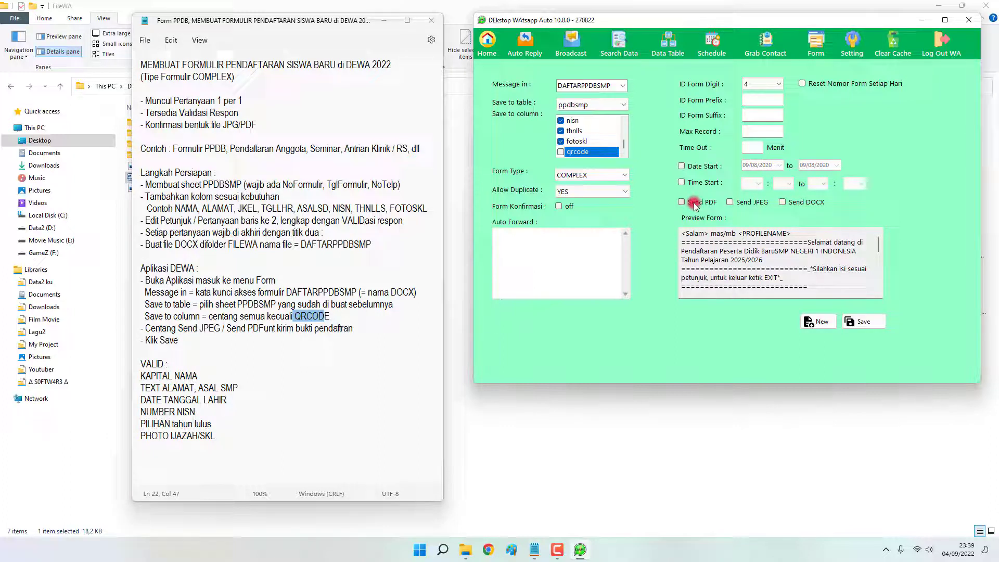
Enable Send JPEG as the only file format sent for the form.
click(744, 204)
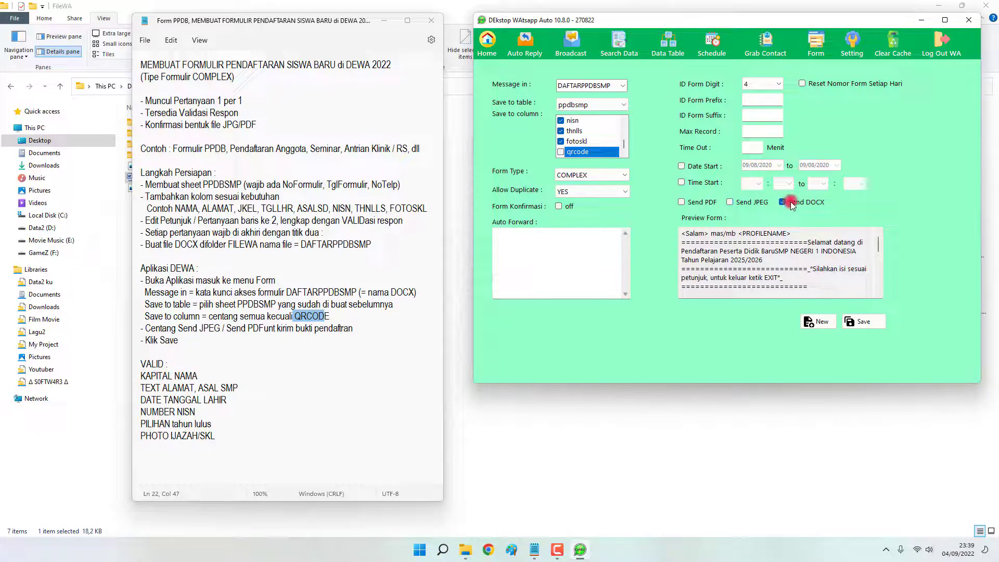
click(734, 202)
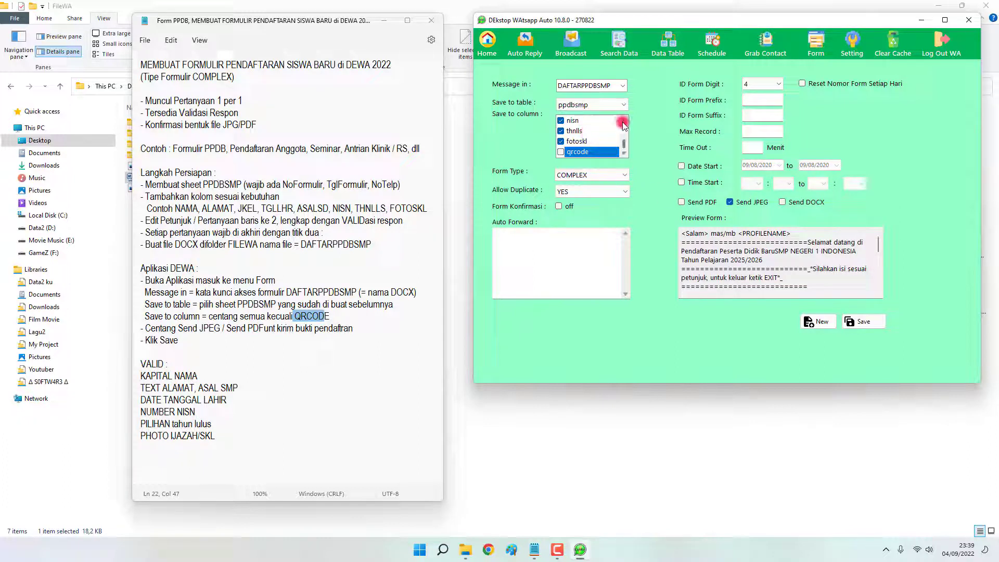
Examine the Save to column entries, the ID Form Digit choices, and the ID Form Prefix, ID Form Suffix and Max Record fields.
scroll(624, 140, up, 2)
drag(625, 127, 626, 145)
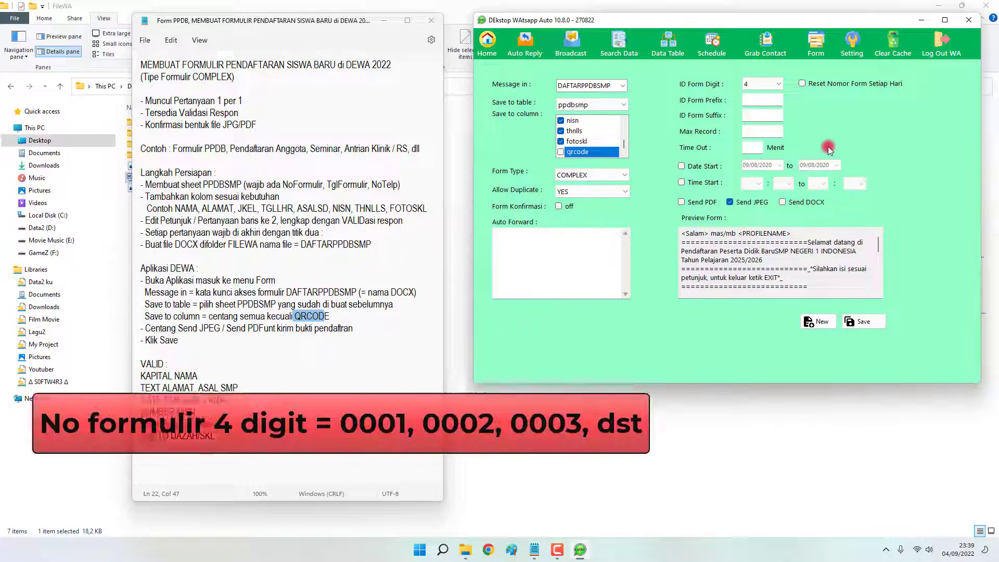
click(773, 84)
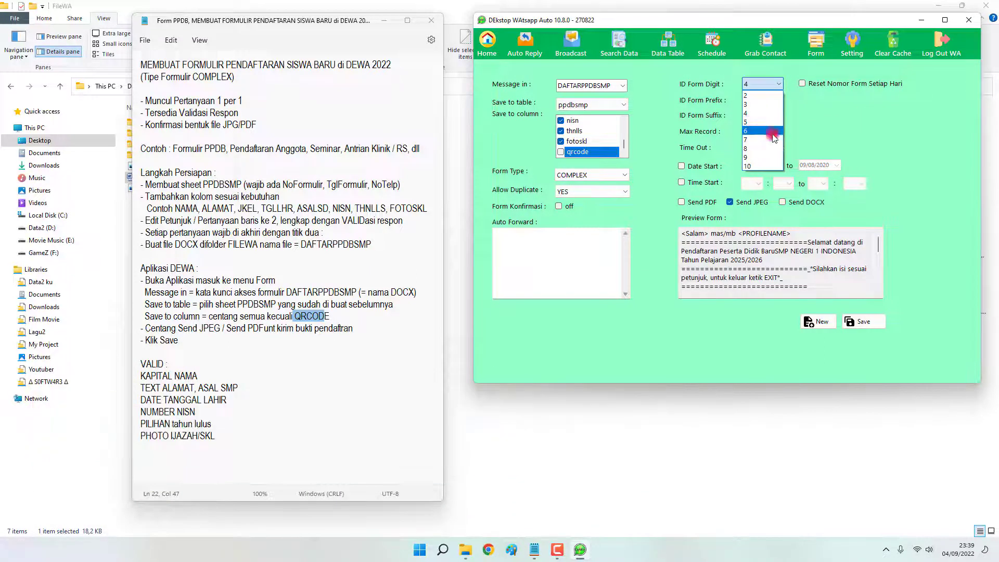
click(804, 111)
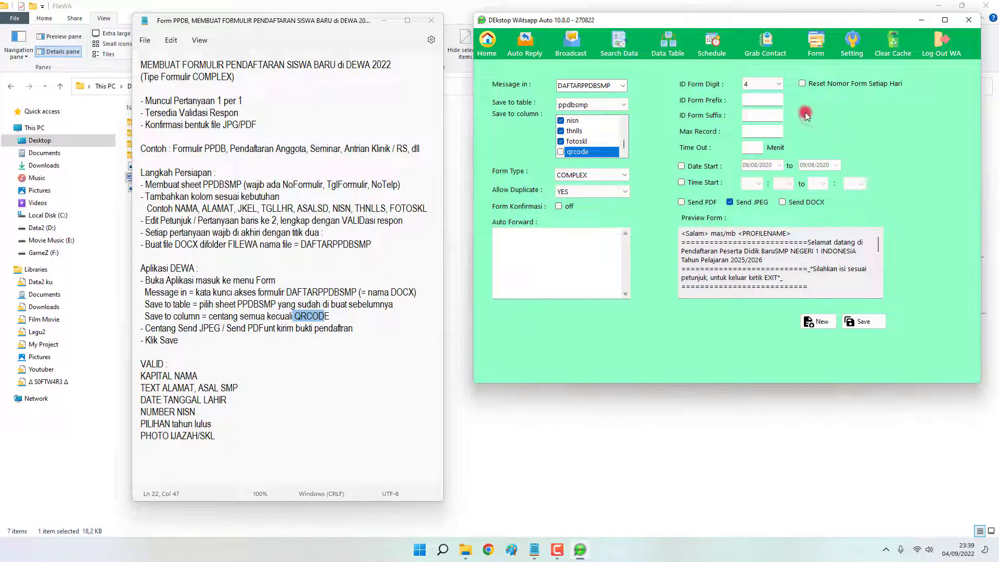
click(751, 99)
click(756, 113)
click(750, 131)
click(701, 170)
click(711, 167)
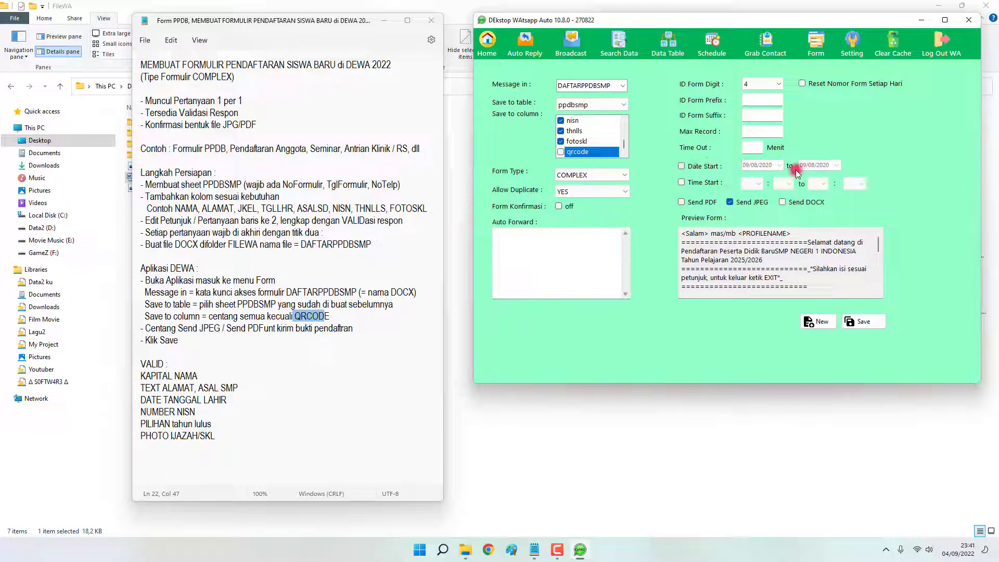
click(692, 183)
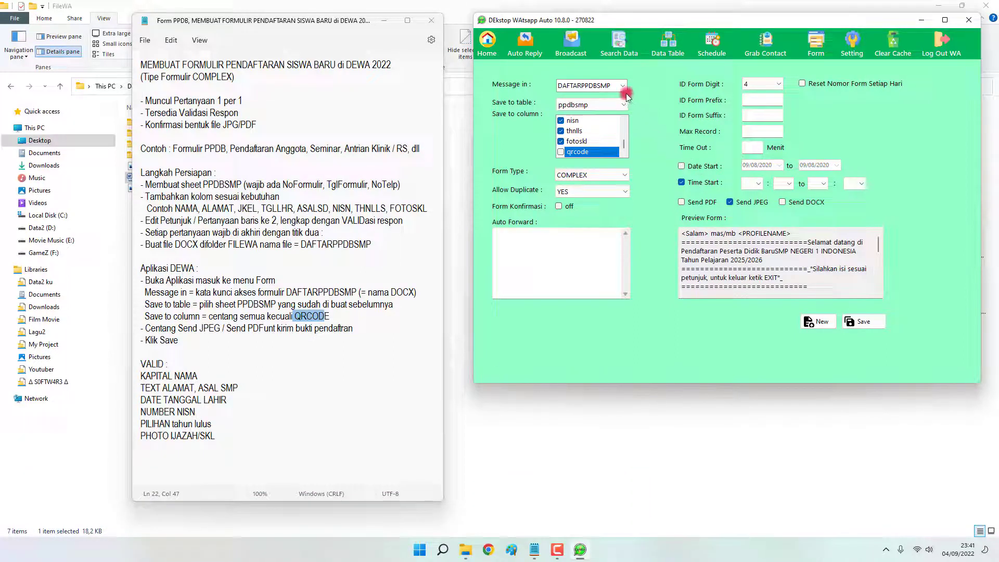
click(760, 185)
click(697, 183)
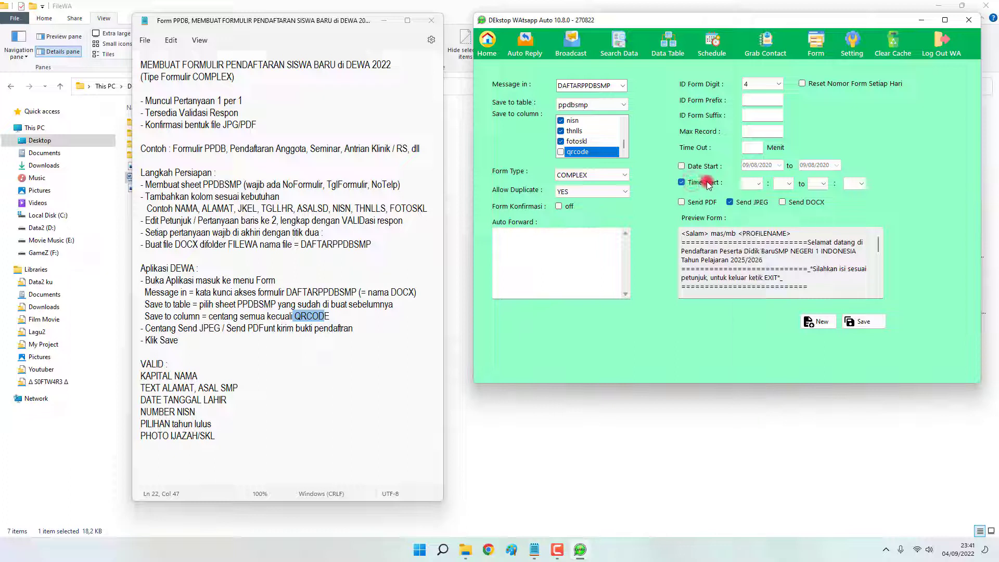
click(694, 183)
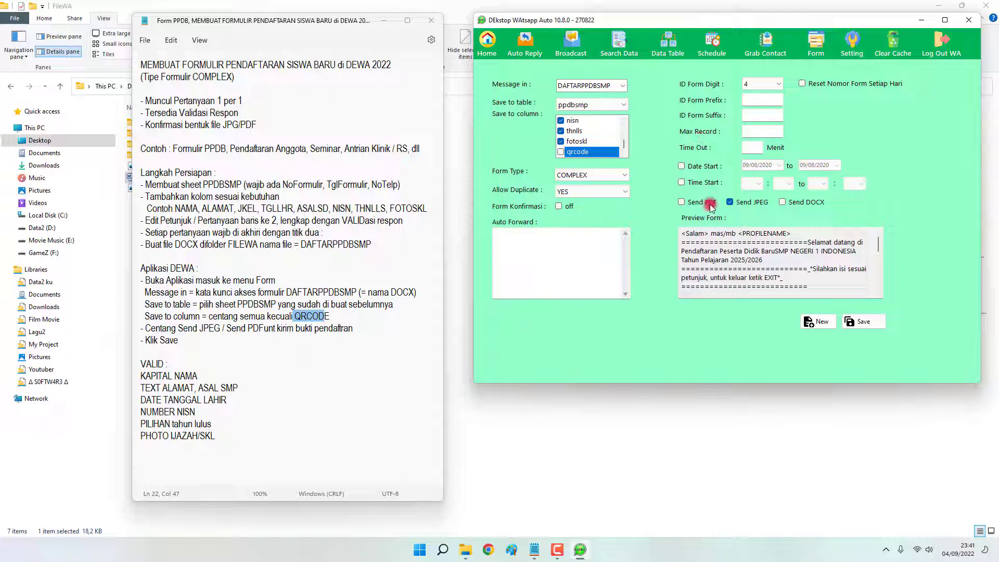
Check the Auto Forward and Preview Form text, and save the DAFTARPPDBSMP form.
click(583, 252)
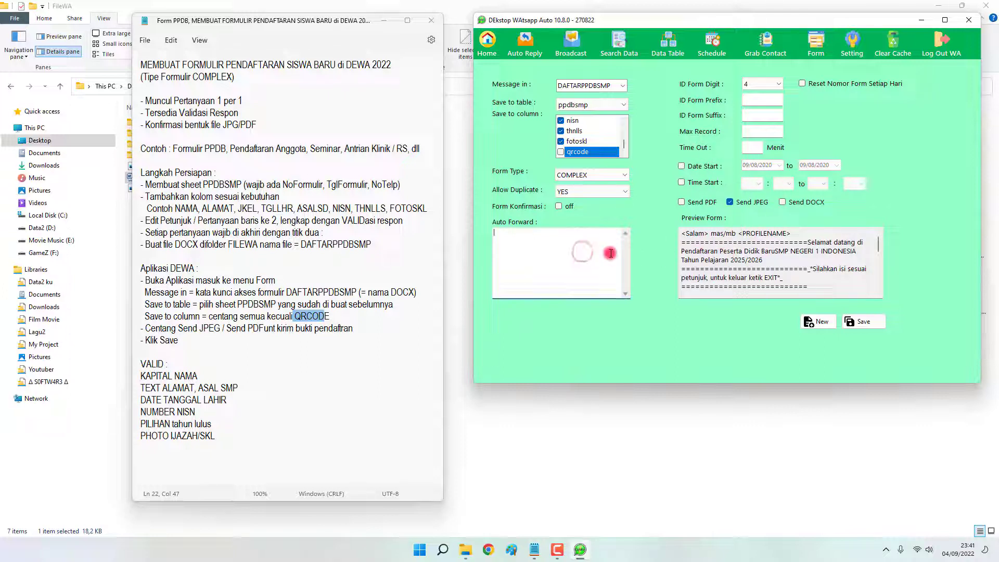
click(720, 249)
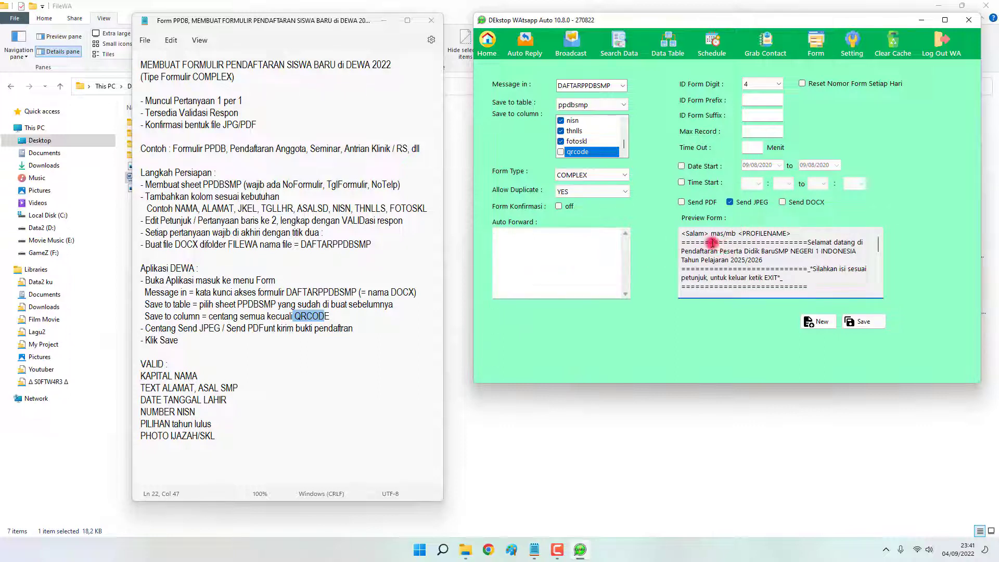
drag(711, 242, 779, 274)
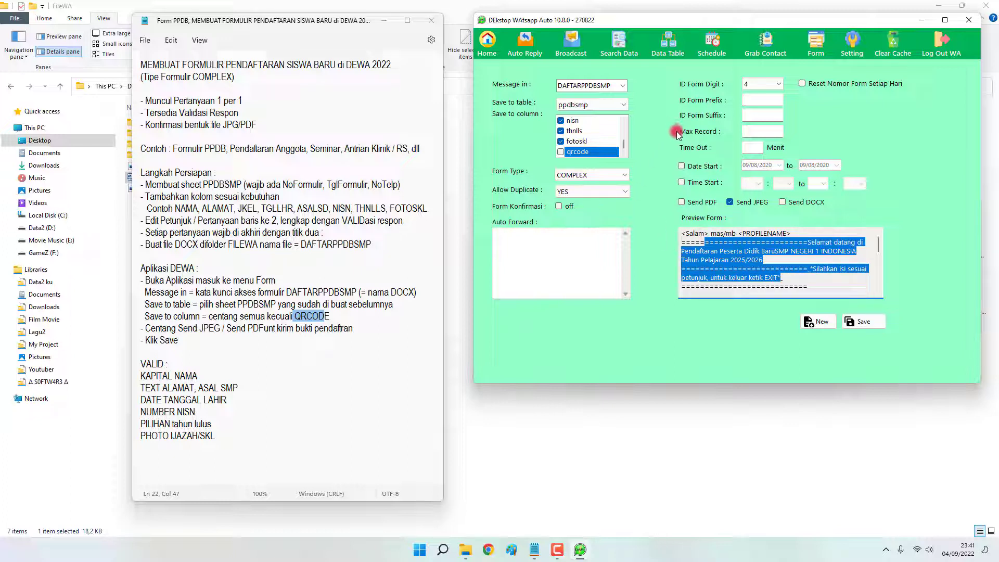
click(863, 323)
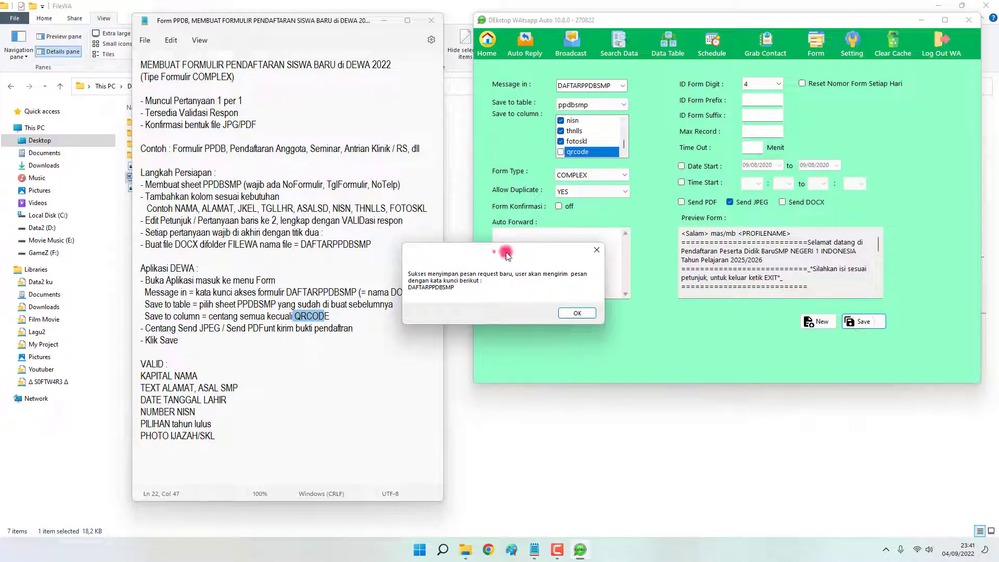
drag(507, 254, 572, 250)
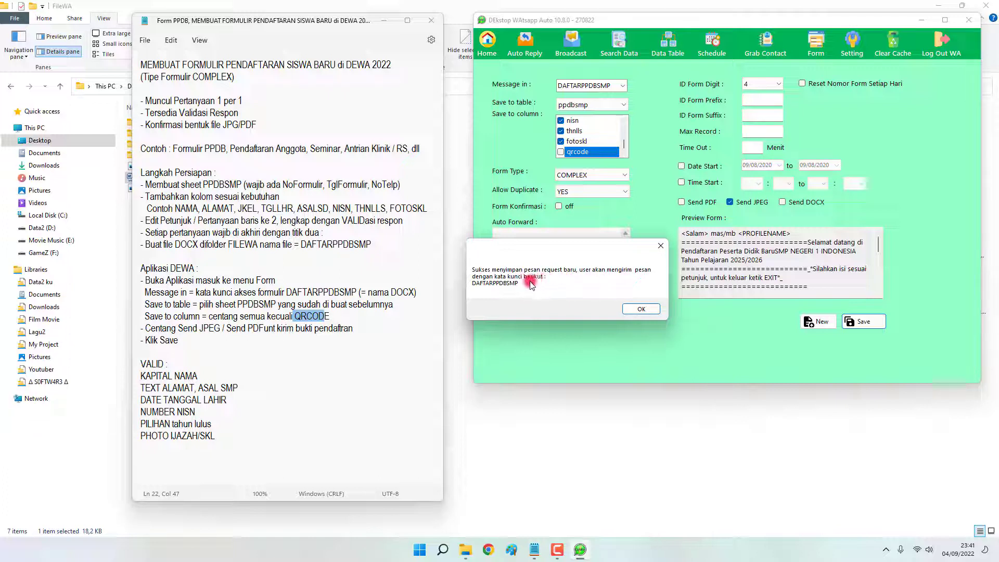
click(640, 309)
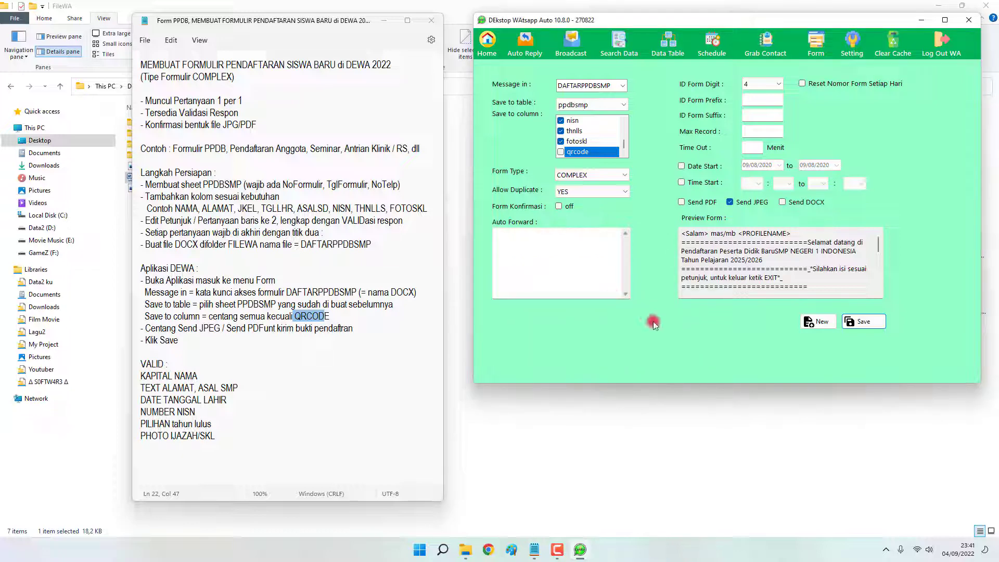
click(538, 260)
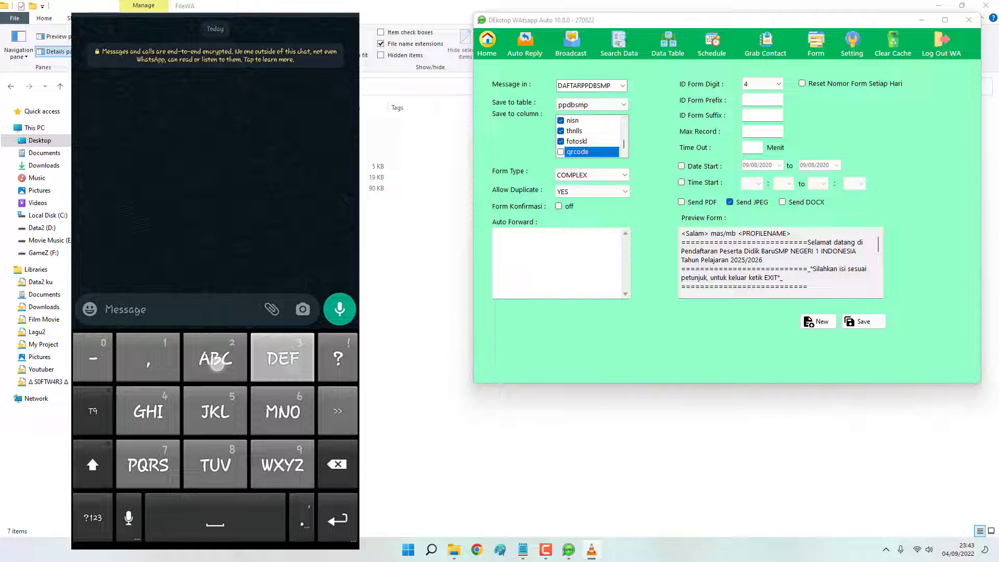
Switch to the WhatsApp chat on the phone and send the keyword Daftarppdbsmp to start the registration form.
text(Daft)
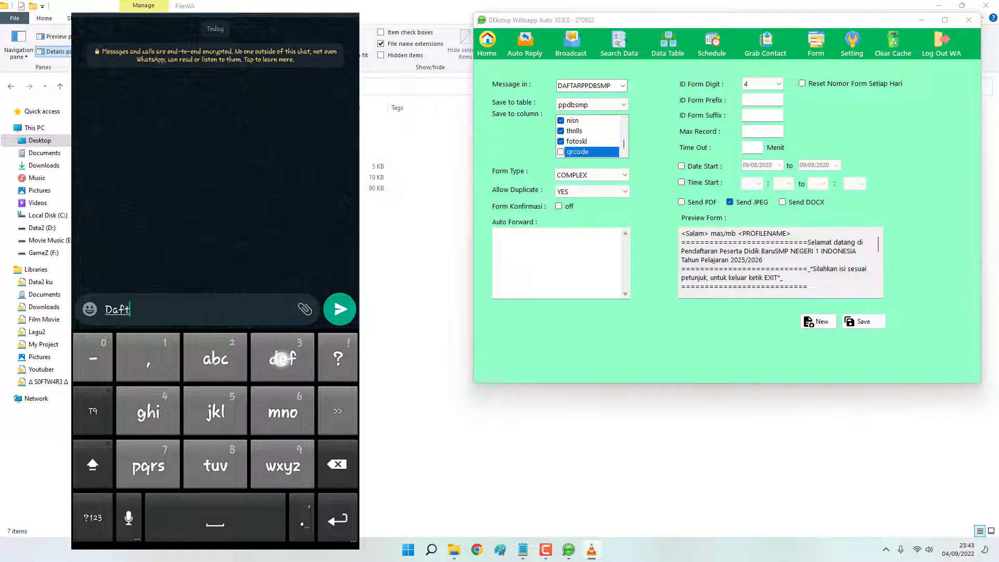
text(arppdbsm)
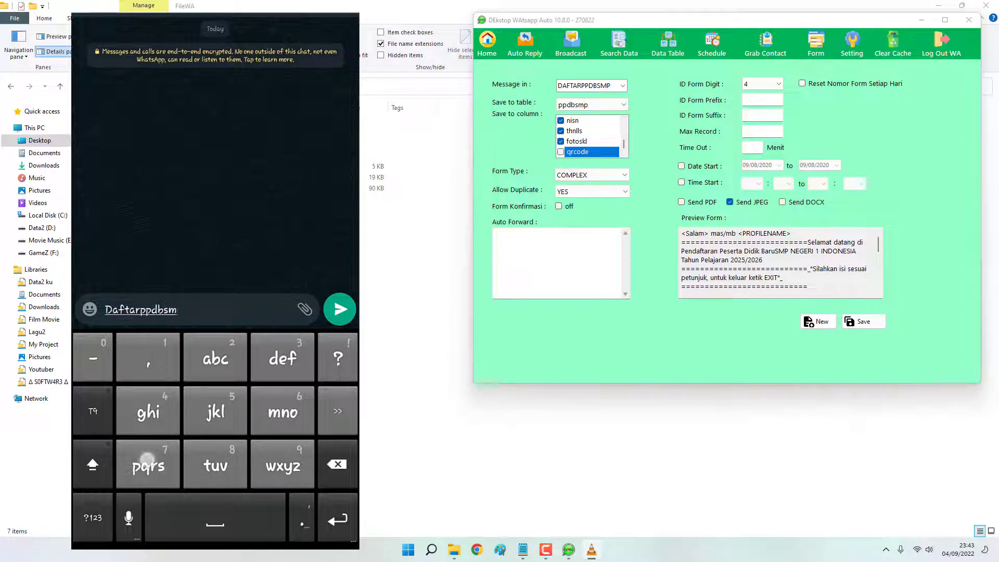
text(p)
key(Return)
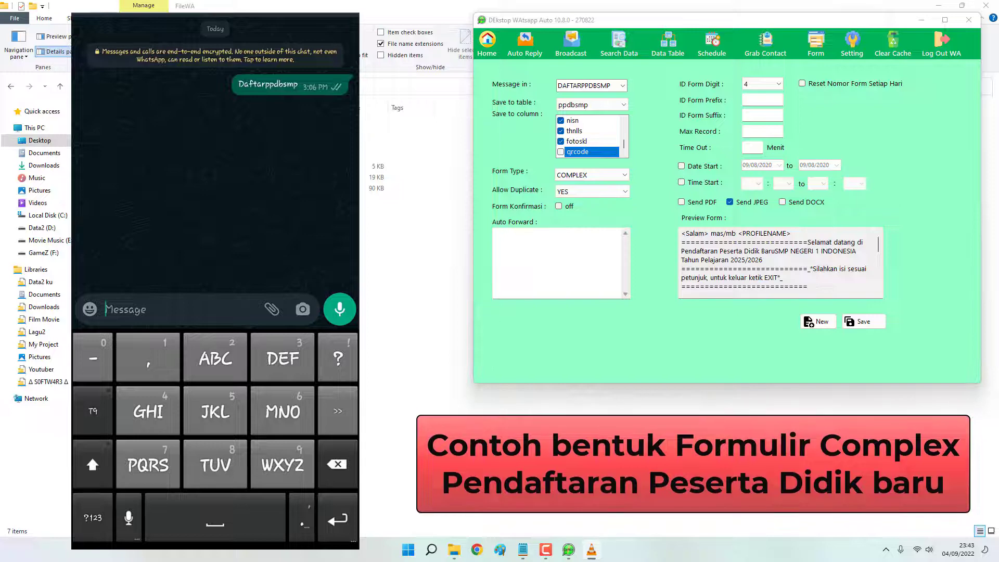
Answer the form's first two questions with the registrant's full name in capitals and the home address.
text(MUK)
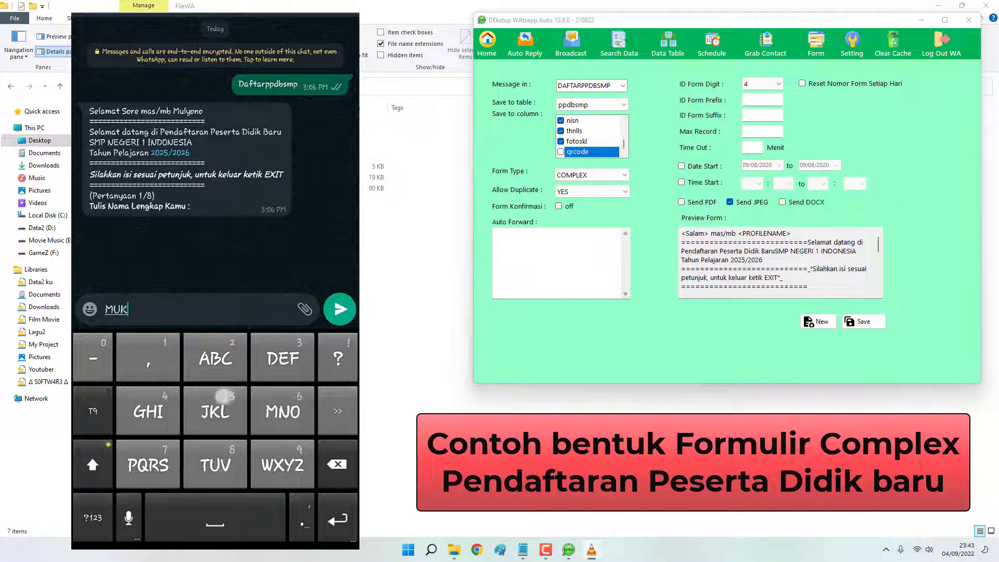
text(LYON)
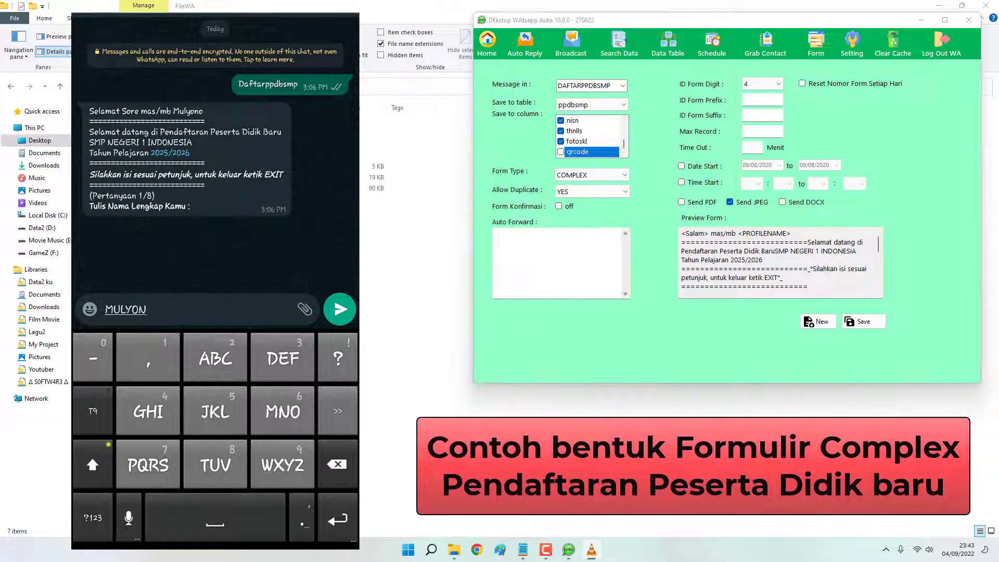
text(O)
key(Return)
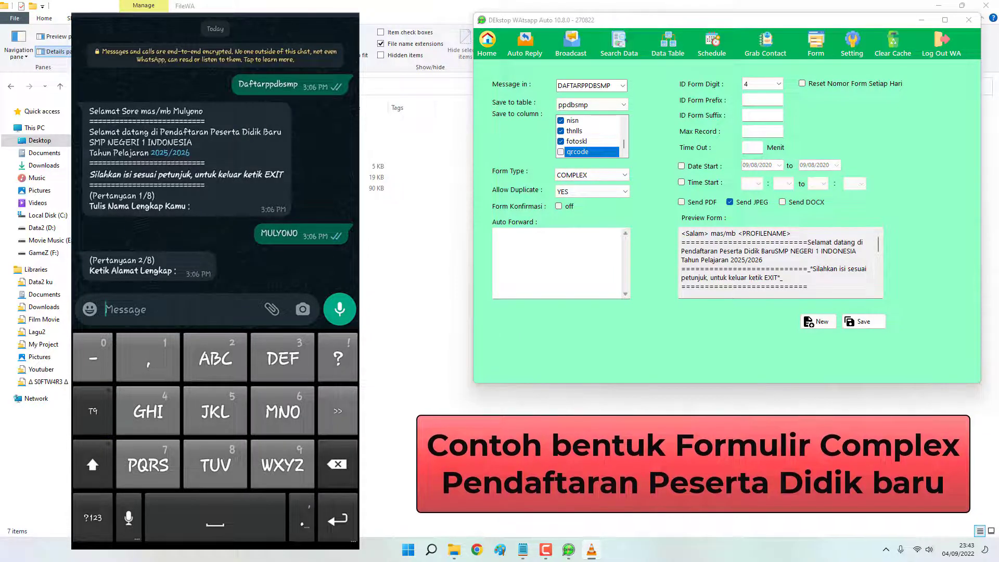
text(Brebes)
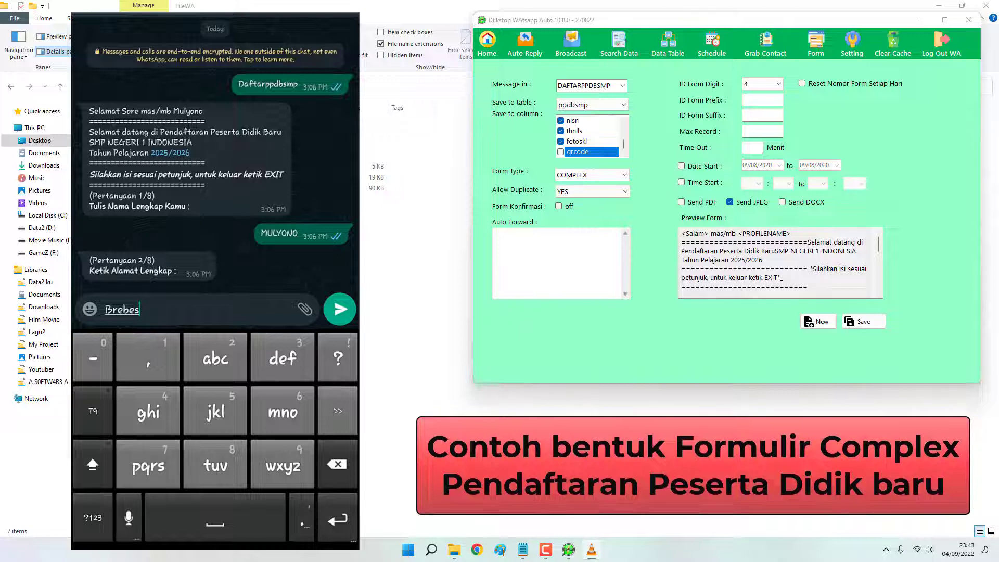
text( Jateng)
key(Return)
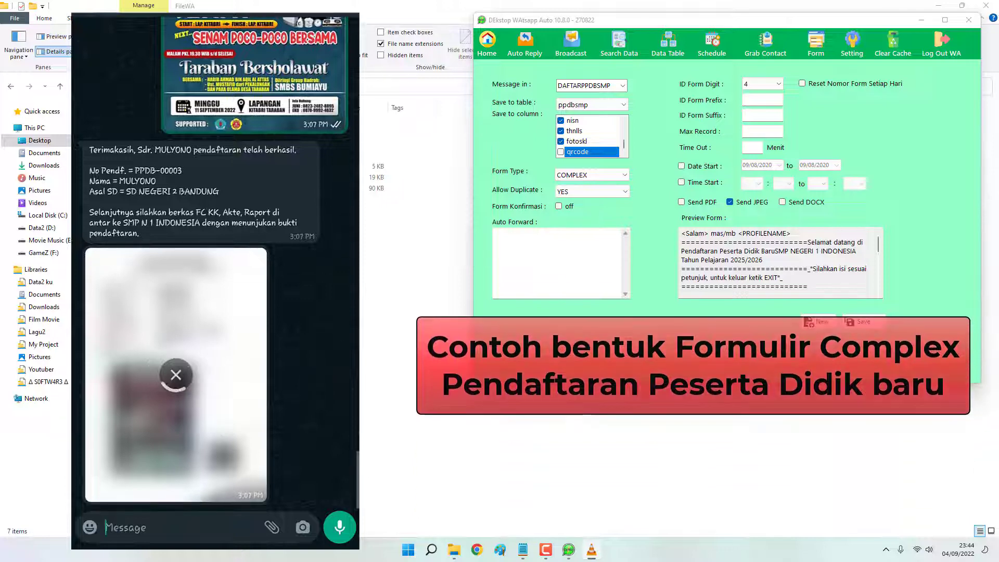
Switch to Notepad and review the COMPLEX form overview and preparation steps in the notes.
key(alt+Tab)
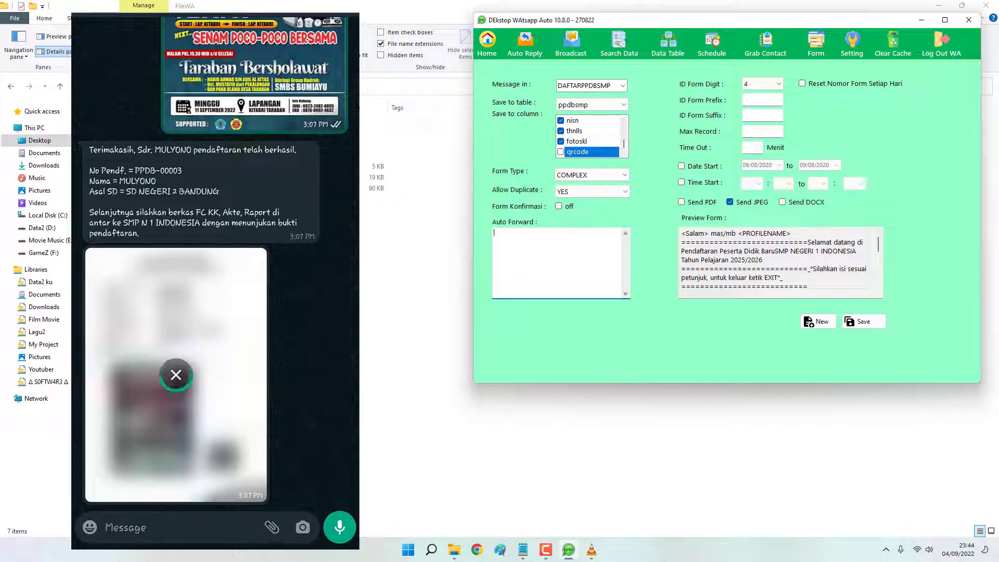
click(523, 549)
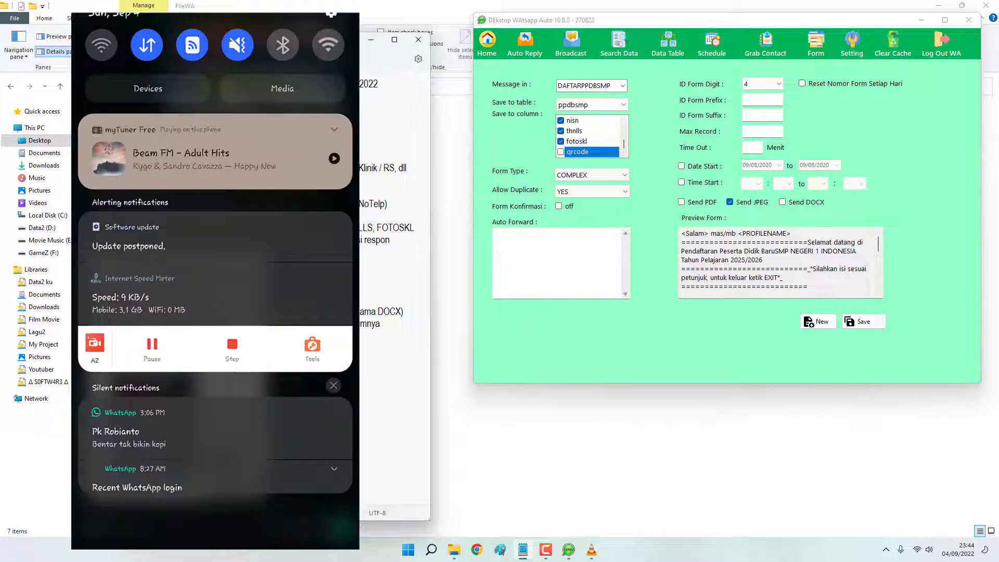
click(251, 106)
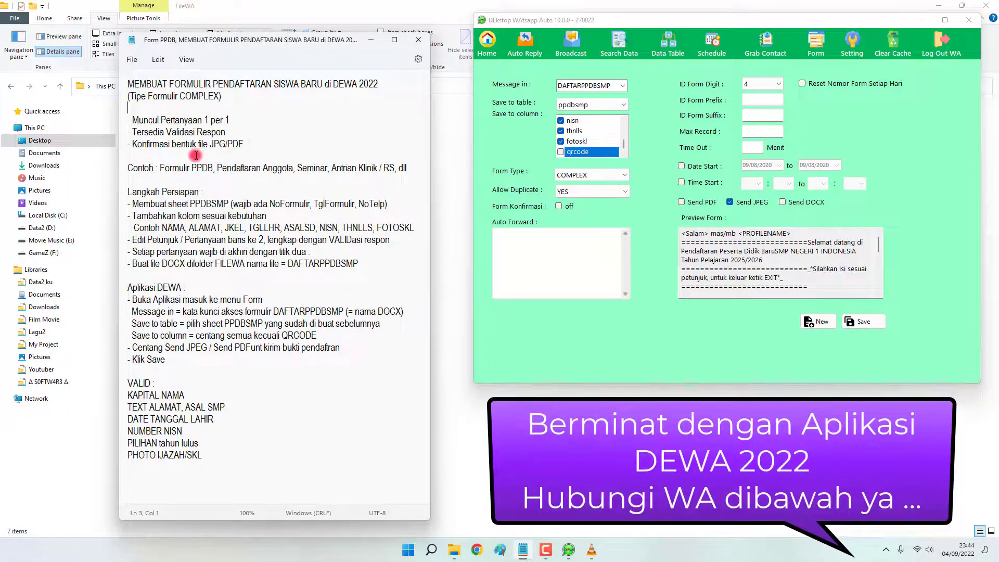
click(170, 181)
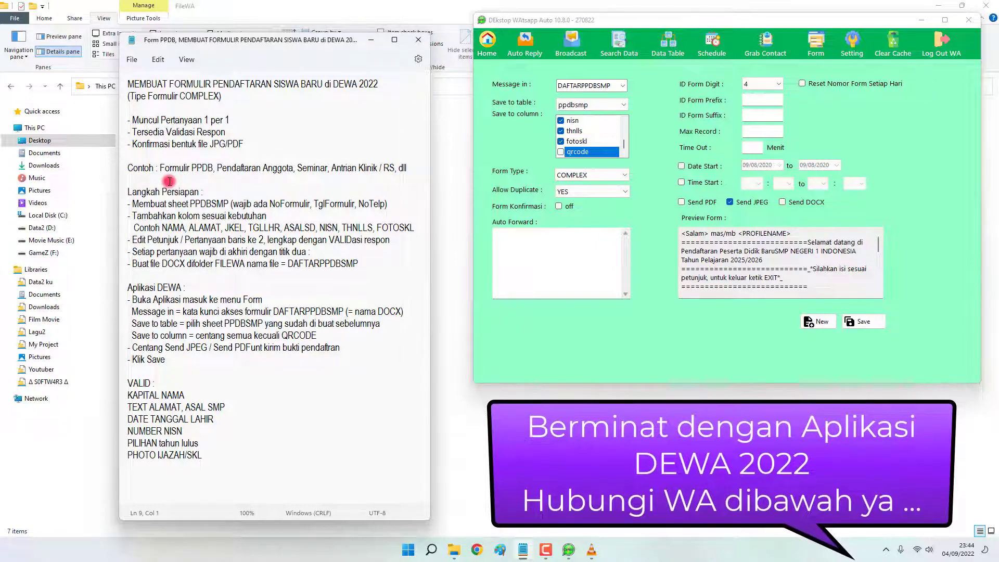